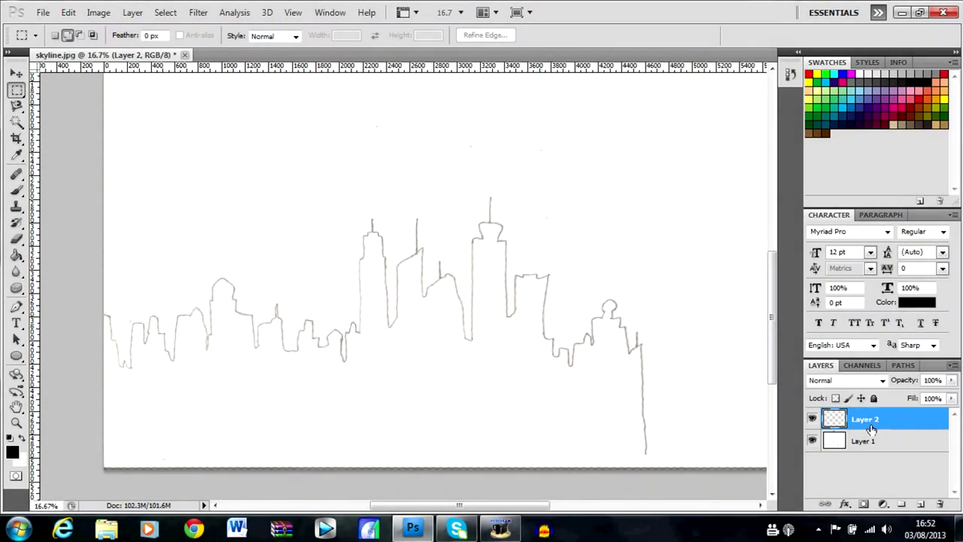
Switch to the Pen tool to trace the sketched skyline's outline on Layer 2.
key("p")
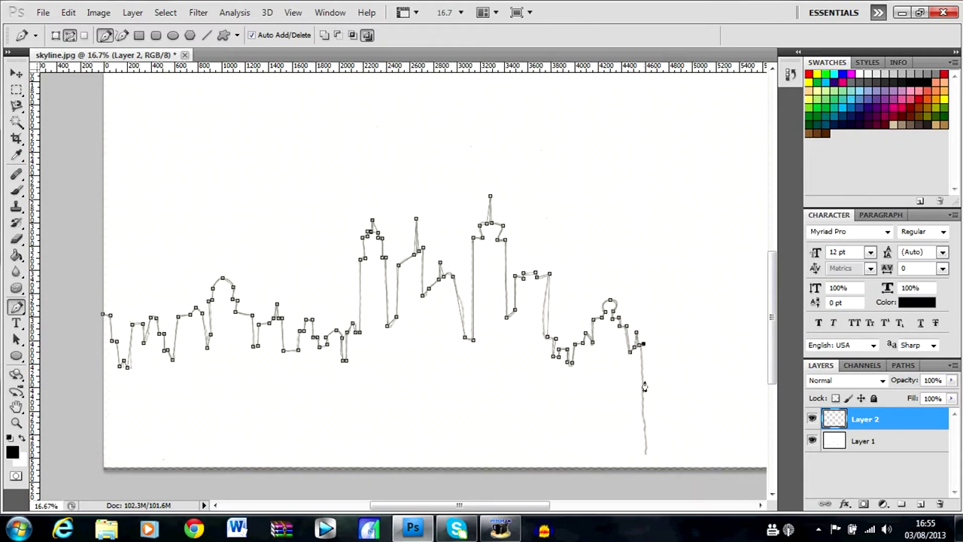
Close the skyline path, convert it to a selection, fill it solid black, and deselect.
left_click(104, 460)
right_click(444, 226)
left_click(484, 288)
key("Return")
left_click(16, 256)
left_click(441, 393)
key("ctrl+d")
Delete the white background layer, rename Layer 2 'city silhouette', and shift it right.
key("z")
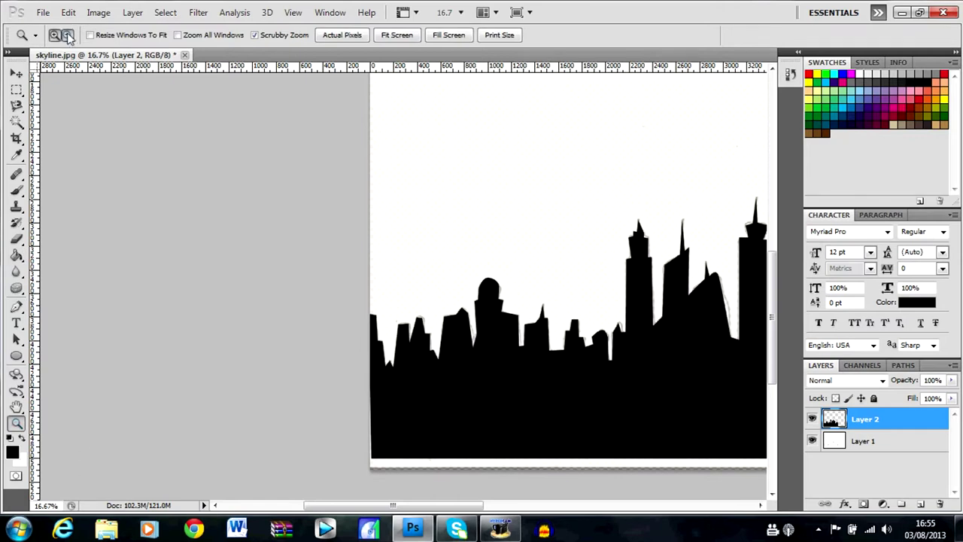
key("ctrl+minus")
left_click(812, 441)
left_click_drag(863, 441, 940, 503)
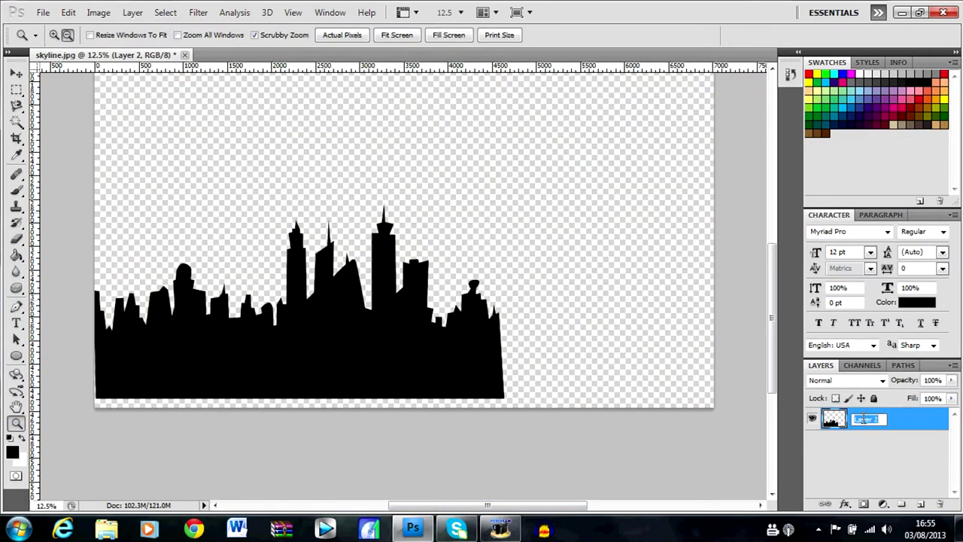
type("city silhouette")
key("Return")
key("ctrl+minus")
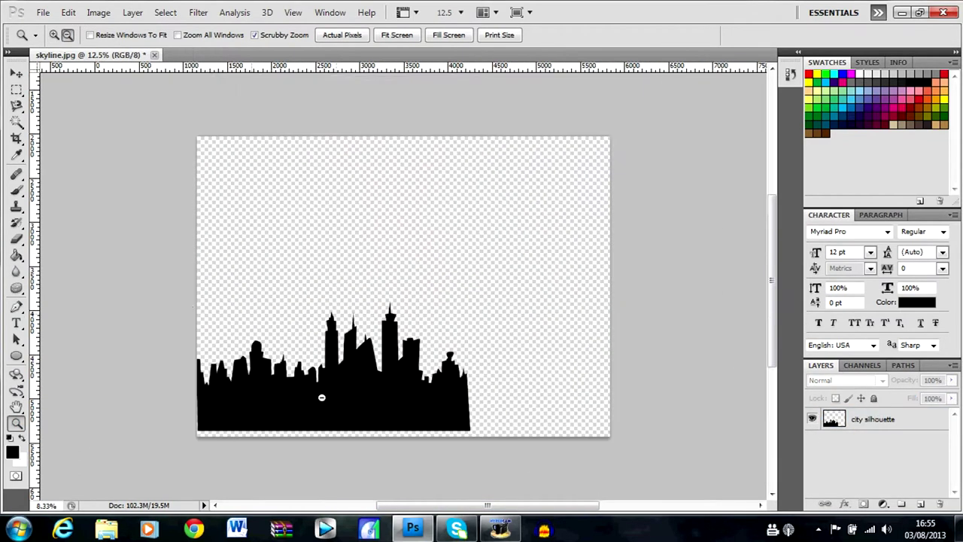
key("v")
left_click_drag(321, 398, 368, 395)
left_click(43, 12)
left_click(56, 43)
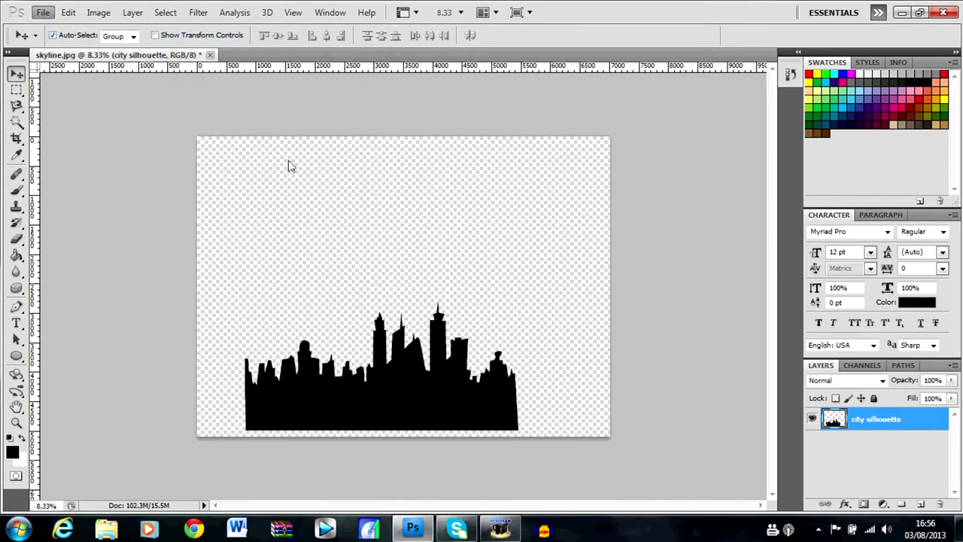
Open the Youtube Channel Template 2013 file from the Documents library.
left_click_drag(665, 90, 666, 199)
left_click(317, 181)
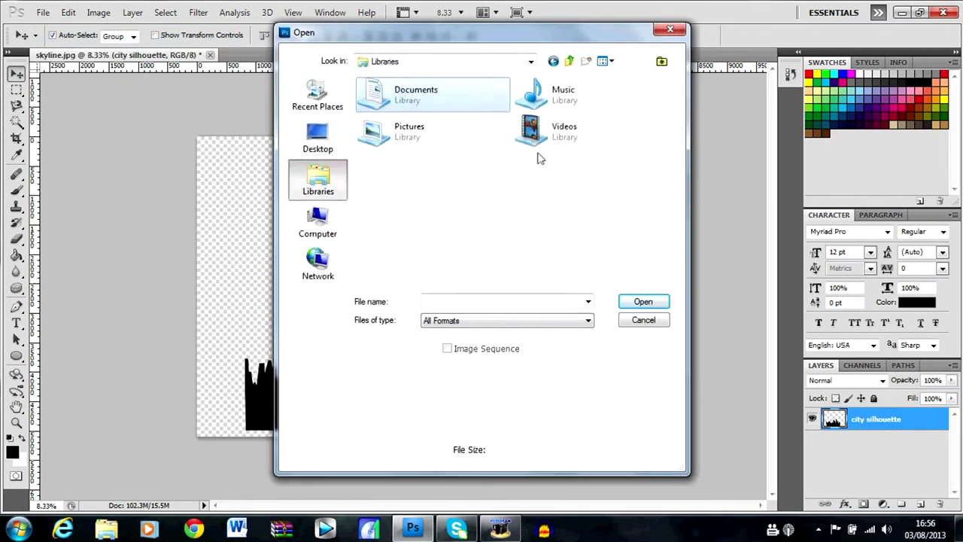
double_click(440, 97)
scroll(628, 237, "down", 5)
double_click(628, 237)
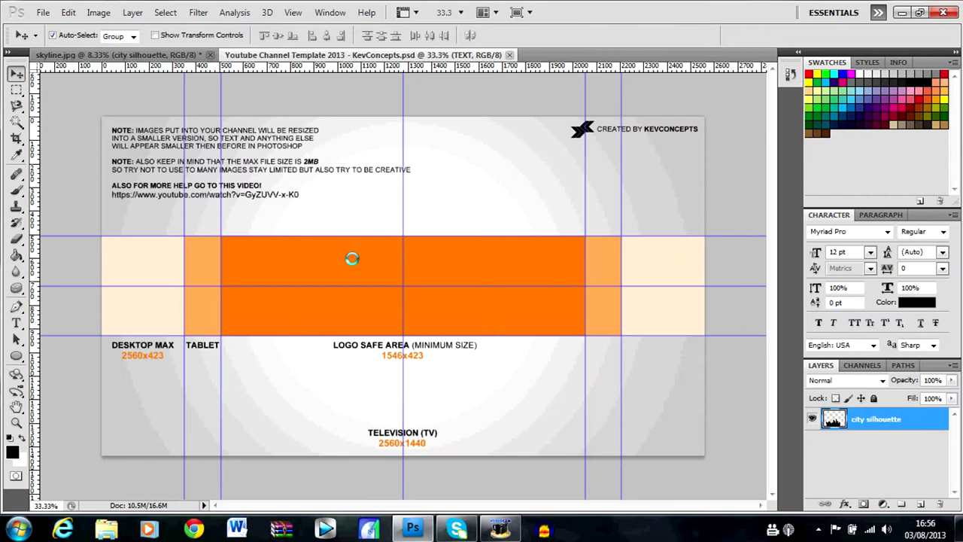
Bring the city silhouette into the template, shrink it, and place it on the orange band.
left_click(113, 55)
left_click_drag(301, 118, 290, 187)
key("m")
right_click(254, 199)
left_click(319, 315)
left_click_drag(592, 397, 150, 179)
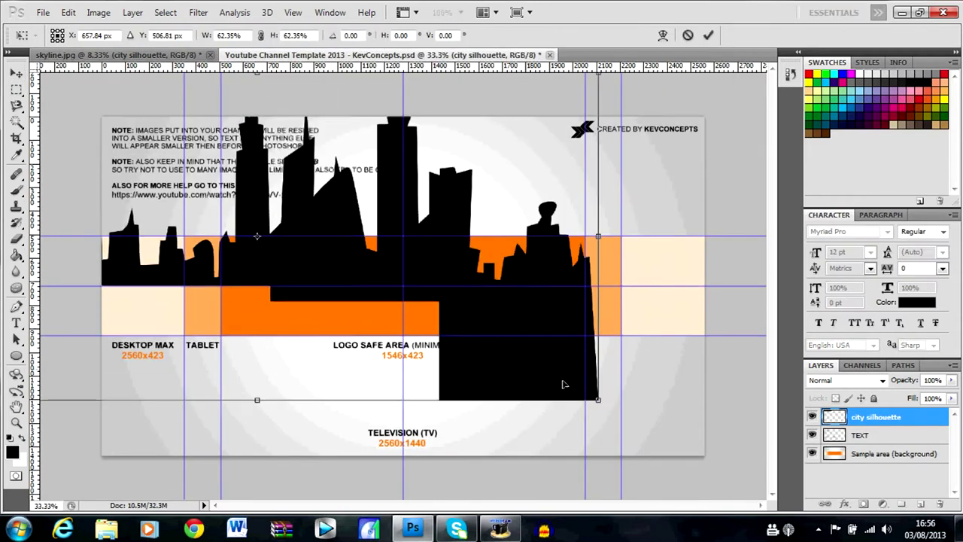
key("Return")
key("v")
left_click_drag(408, 325, 696, 329)
Fine-tune the silhouette's position on the right side of the orange band.
key("z")
left_click(733, 327)
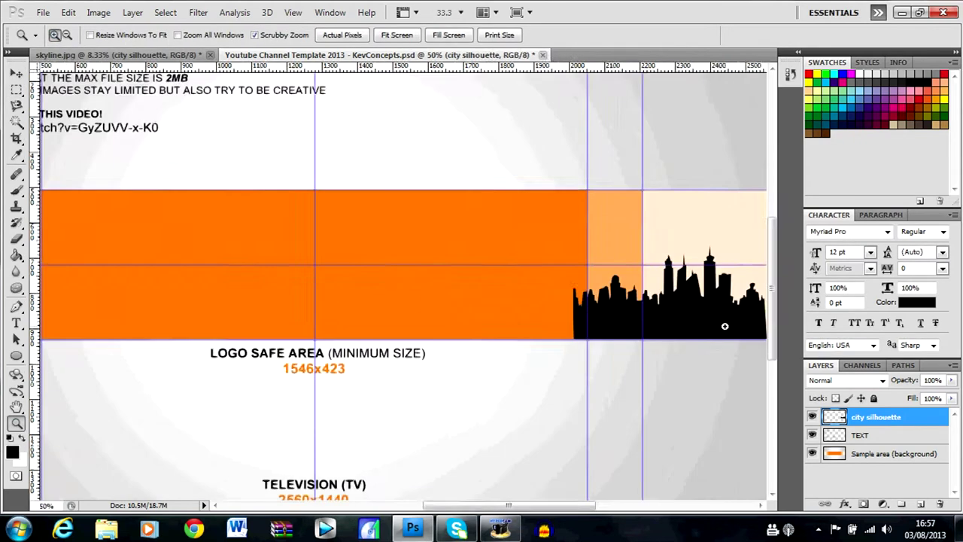
key("v")
mouse_move(588, 331)
left_mouse_down()
mouse_move(596, 331)
mouse_move(276, 313)
mouse_move(318, 316)
left_mouse_up()
left_click(16, 424)
double_click(333, 327)
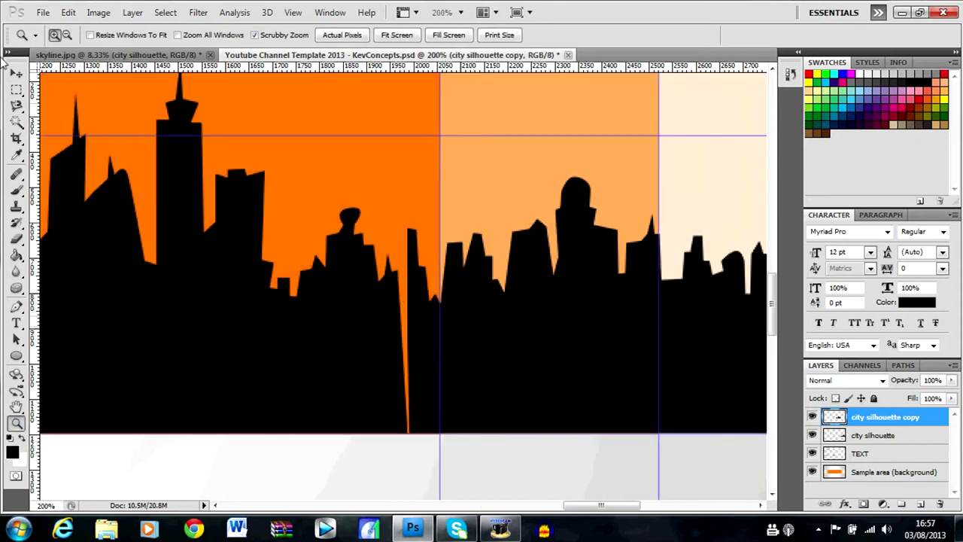
left_click(342, 34)
left_click_drag(549, 506, 497, 506)
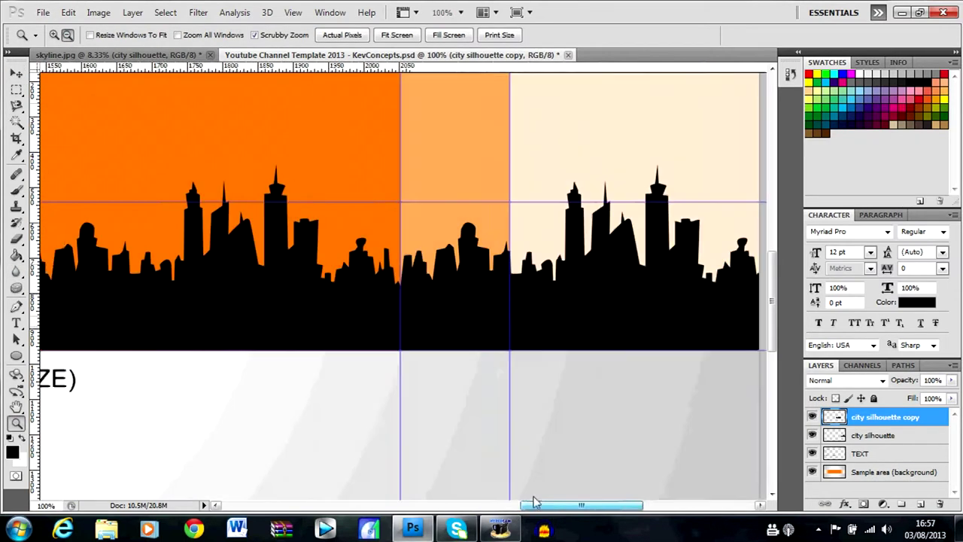
key("ctrl+minus")
key("ctrl+minus")
Duplicate the silhouette, move the copy left along the band, and merge the silhouette layers.
key("ctrl+j")
key("v")
mouse_move(399, 277)
left_mouse_down()
mouse_move(193, 275)
mouse_move(212, 277)
left_mouse_up()
left_click(873, 452, "shift")
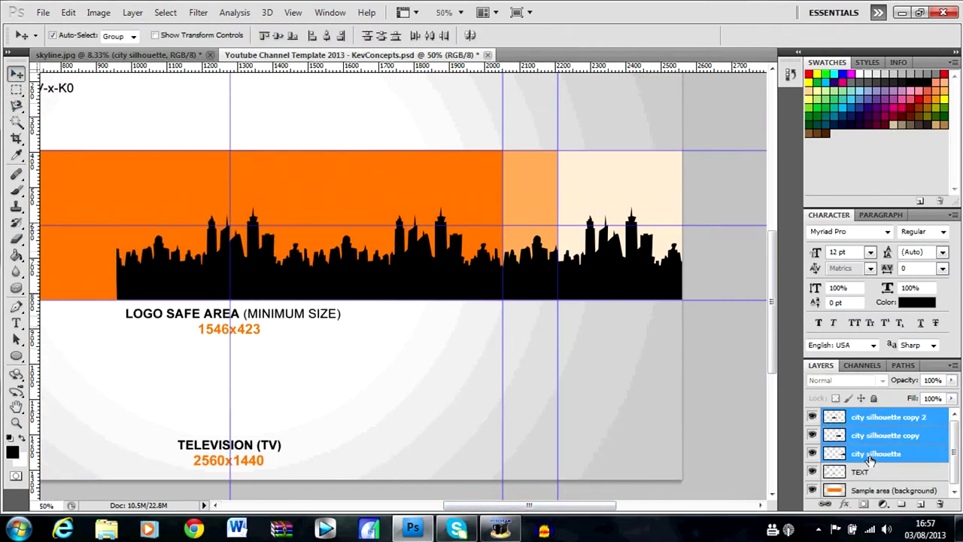
key("ctrl+e")
Scale the merged skyline down and duplicate the skyline layer.
key("ctrl+t")
left_click_drag(118, 211, 158, 233)
key("Return")
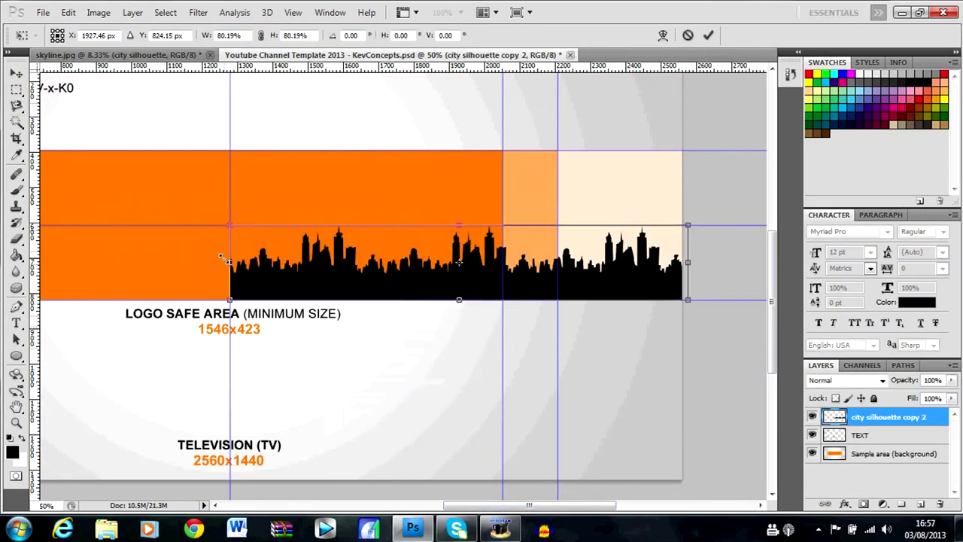
key("m")
key("ctrl+j")
key("z")
left_click(226, 255, "alt")
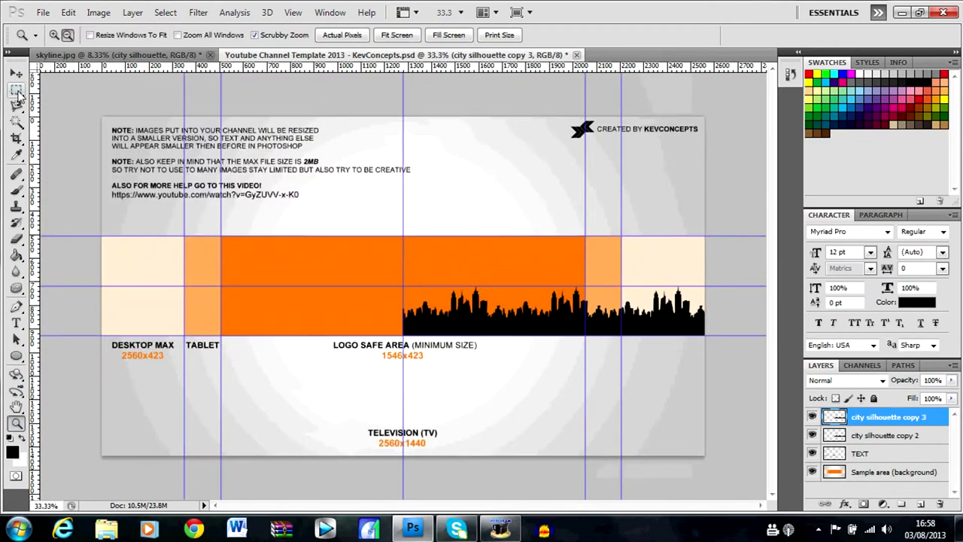
Stretch the skyline copy to the banner's left edge and move the vertical guide to centre.
key("ctrl+t")
left_click_drag(403, 311, 102, 311)
key("Return")
key("v")
key("z")
left_click_drag(323, 274, 415, 286)
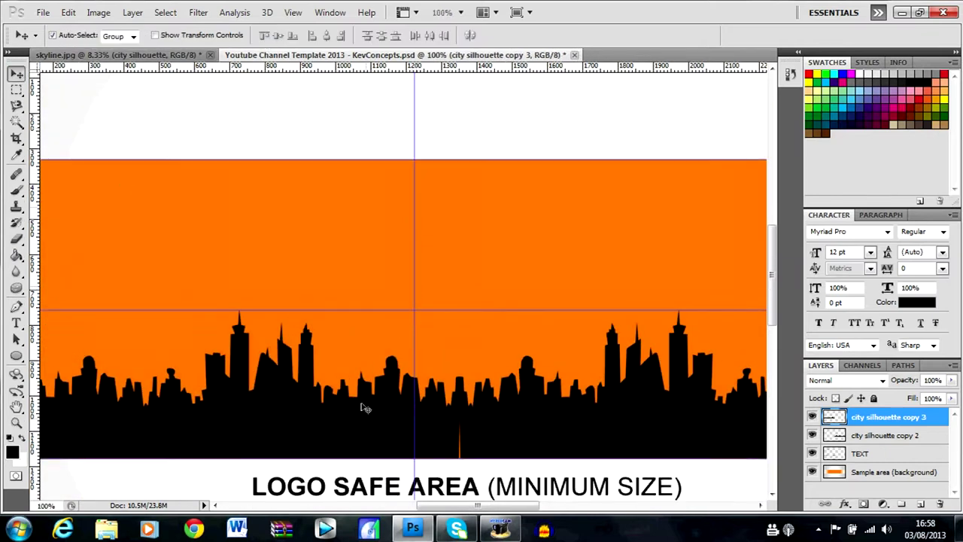
key("ctrl+0")
key("v")
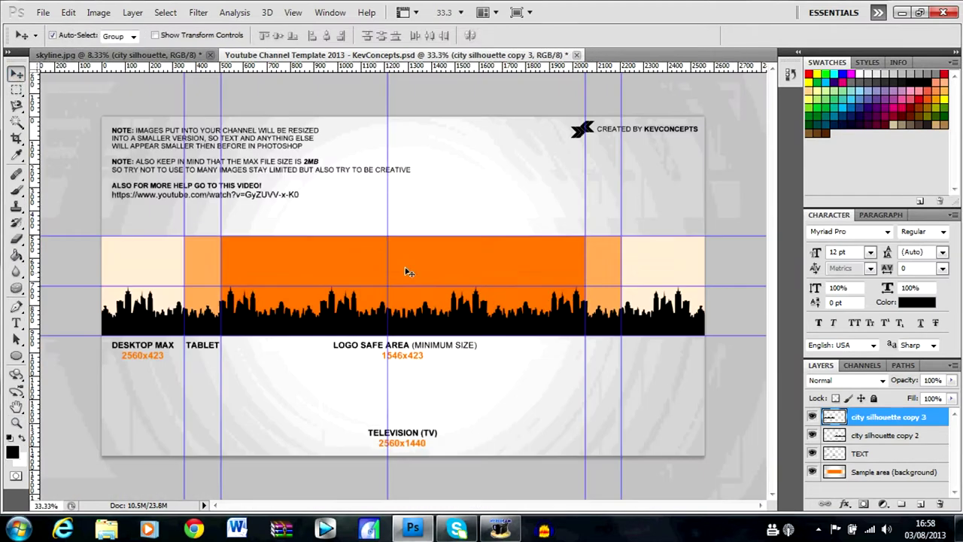
left_click_drag(395, 270, 394, 382)
Merge the two skyline copies into one layer named 'city silhouette' and nudge it down.
left_click(859, 437, "shift")
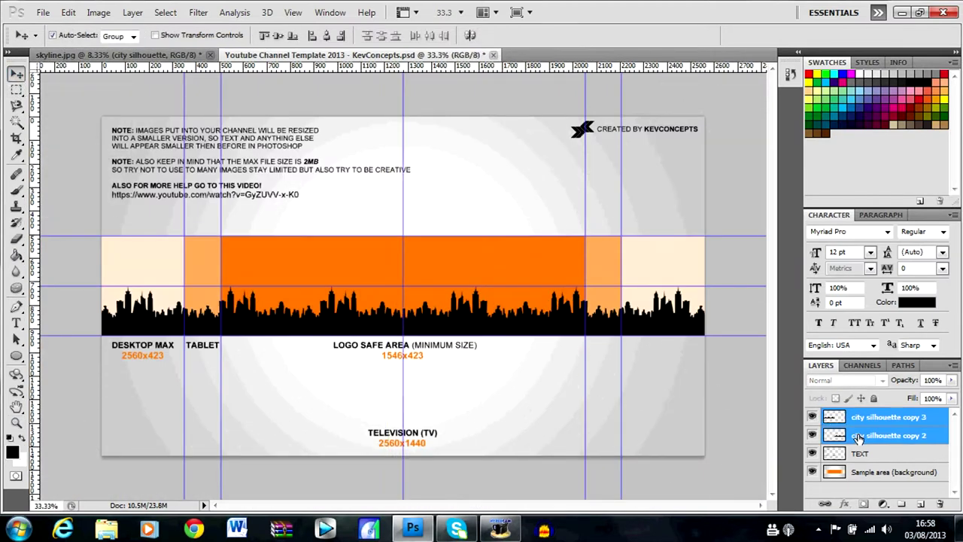
key("ctrl+e")
double_click(923, 417)
key("Return")
key("shift+Down")
key("shift+Down")
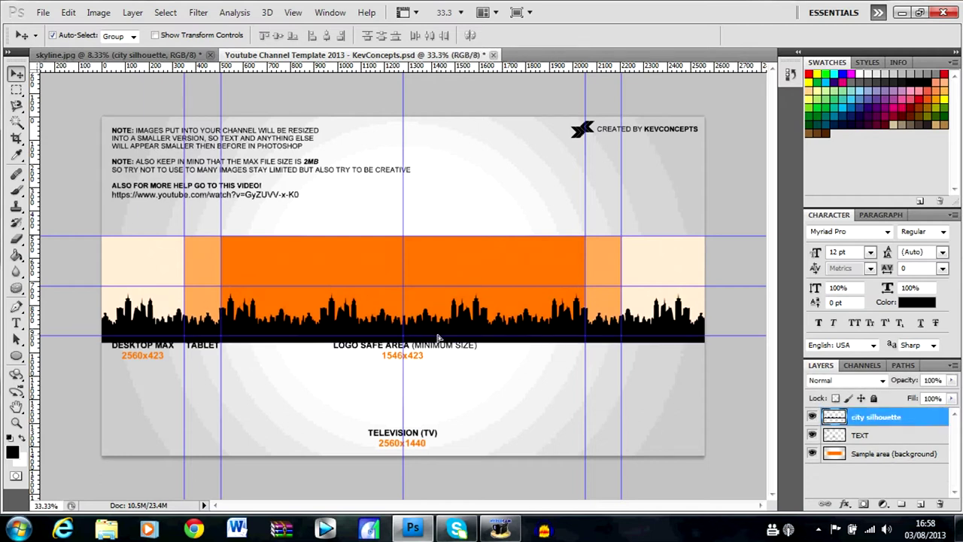
key("shift+Down")
key("shift+Down")
Erase the black strip beneath the skyline and clear the selection.
key("m")
left_click_drag(103, 337, 665, 358)
key("Delete")
left_click(166, 12)
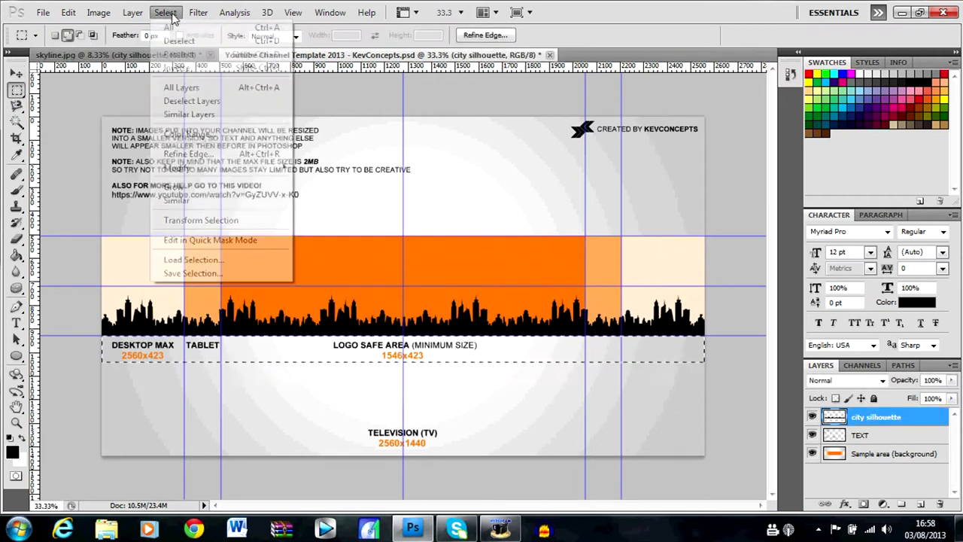
left_click(184, 41)
Hide the sample background and add an orange-filled layer beneath city silhouette.
key("v")
left_click(812, 454)
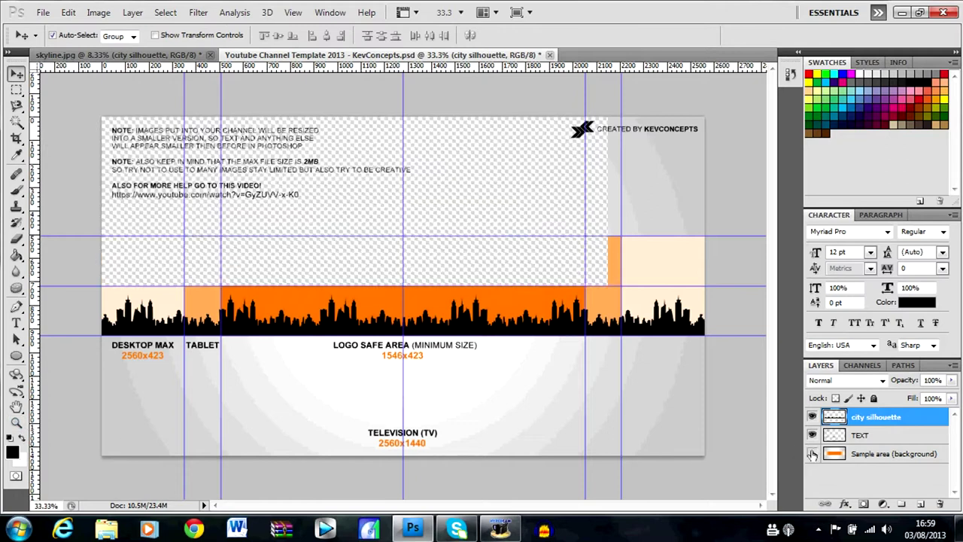
key("shift+ctrl+n")
left_click(796, 240)
key("i")
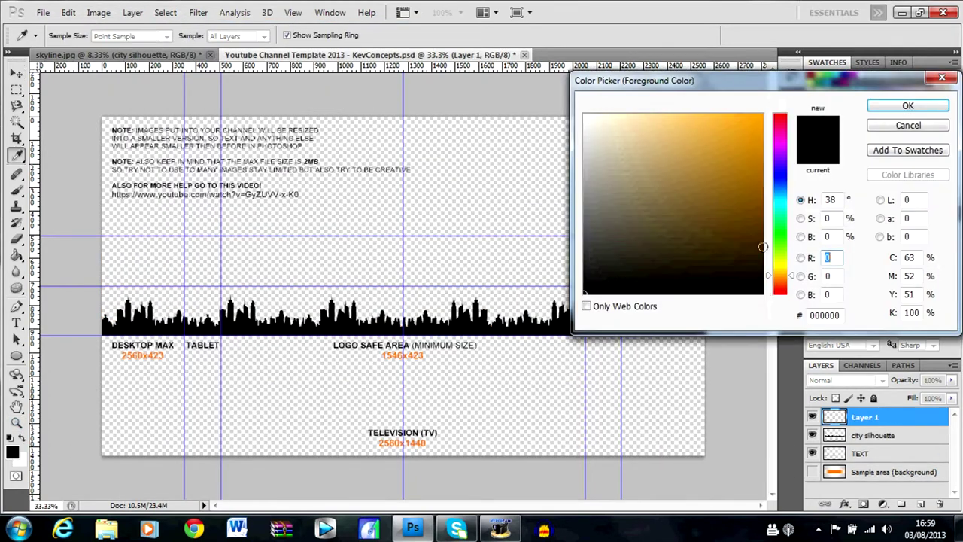
left_click_drag(752, 175, 760, 149)
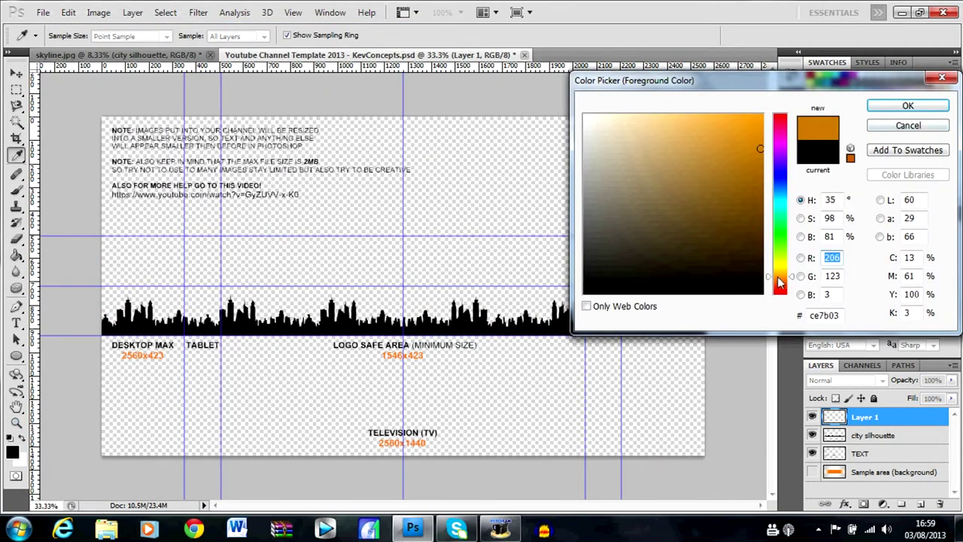
left_click(907, 105)
key("g")
left_click(376, 392)
left_click_drag(865, 417, 865, 444)
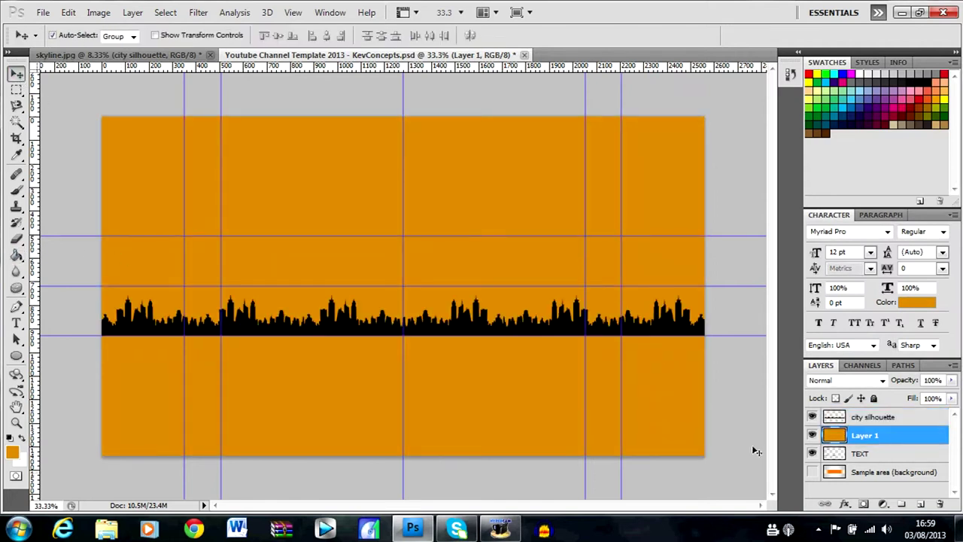
Refill the background layer with a brighter red.
left_click(11, 452)
left_click_drag(780, 275, 781, 115)
left_click(907, 105)
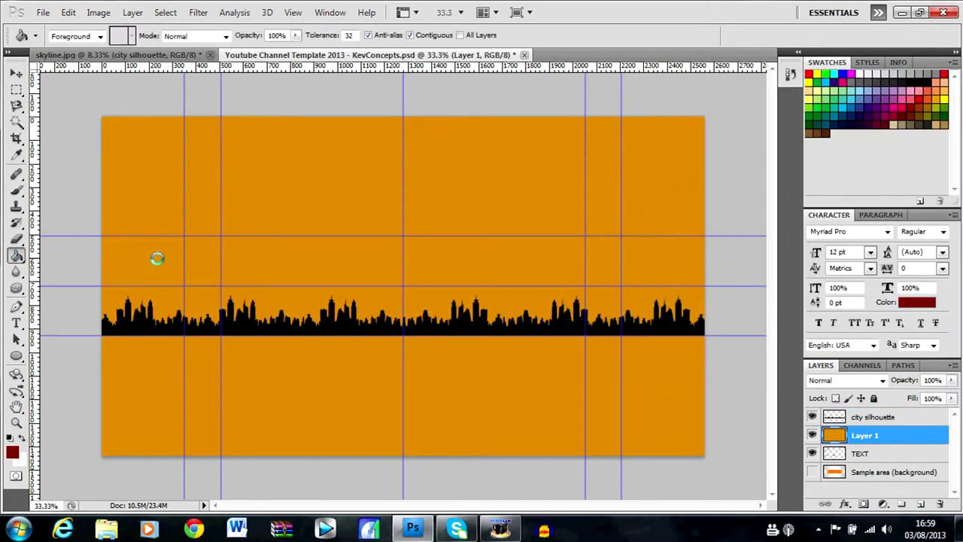
left_click(155, 258)
left_click(12, 451)
left_click(756, 155)
left_click(908, 106)
left_click(226, 188)
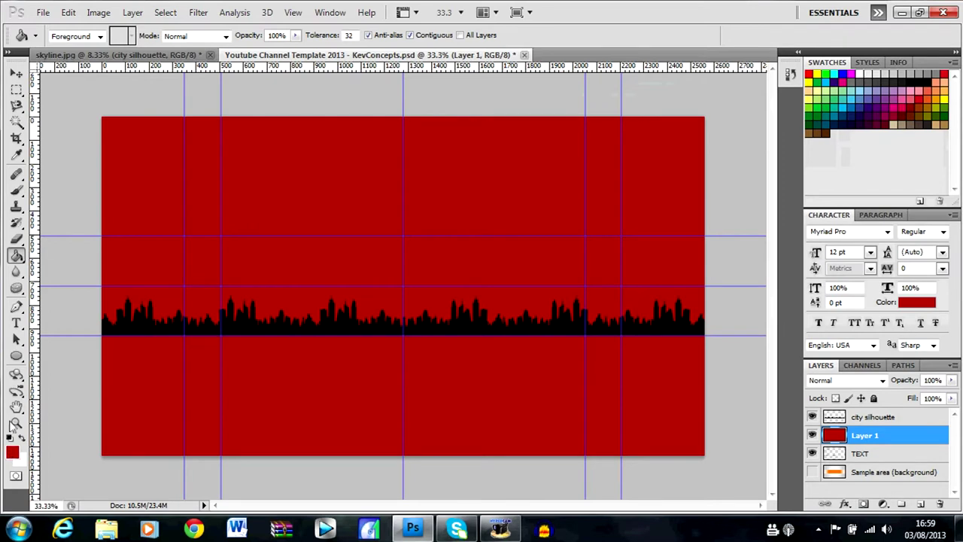
left_click(12, 451)
left_click(907, 106)
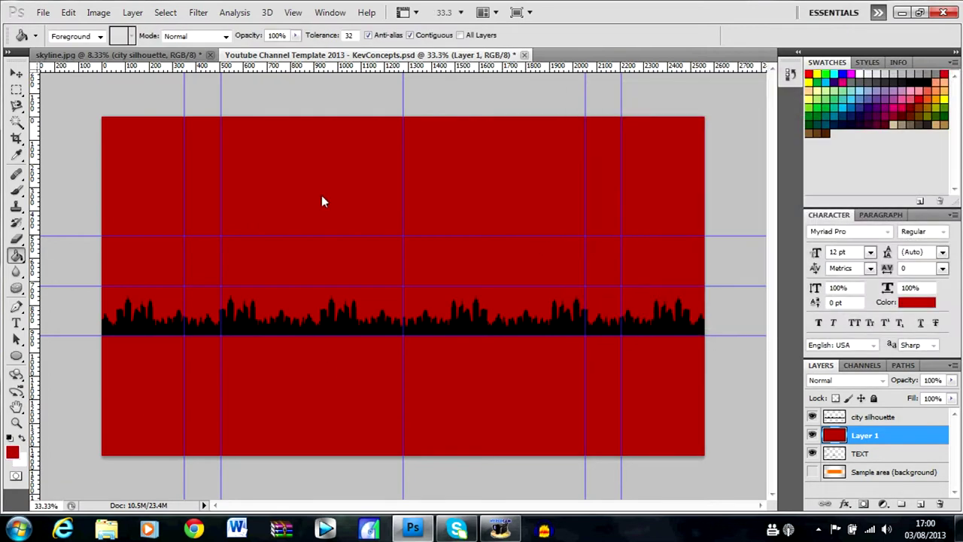
Draw a text box across the top of the banner for the RUSE CITY title.
left_click(15, 73)
left_click(880, 487)
left_click(16, 424)
left_click(404, 285)
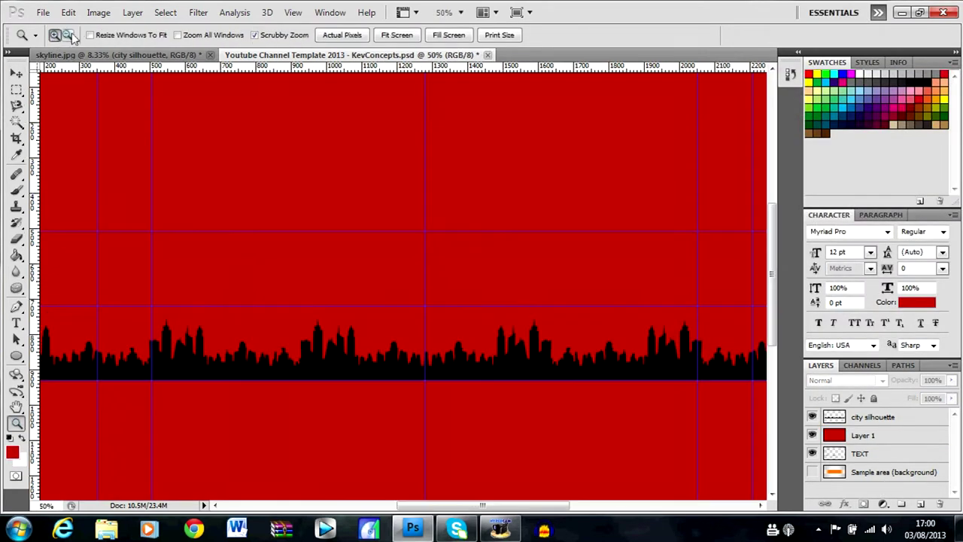
left_click(43, 13)
left_click(17, 323)
left_click_drag(631, 268, 135, 150)
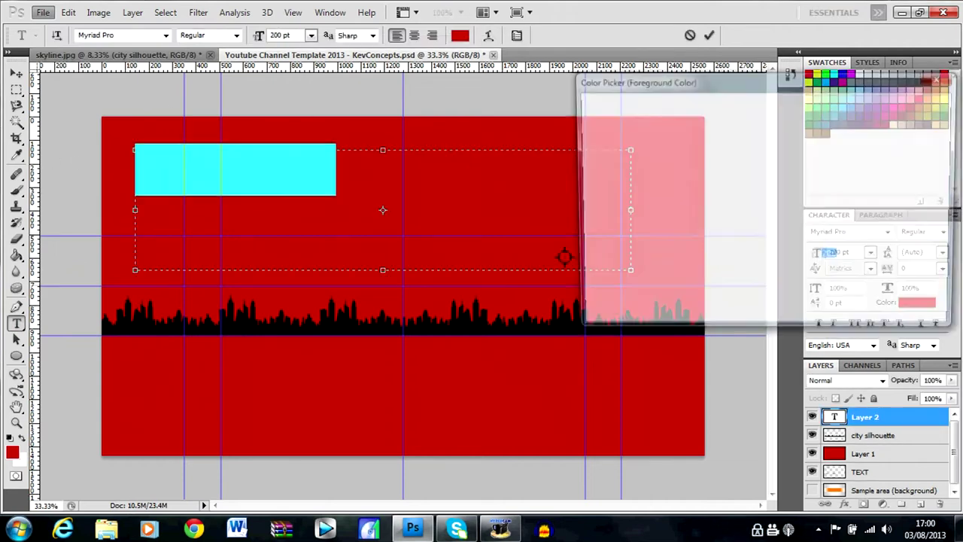
left_click_drag(268, 284, 268, 79)
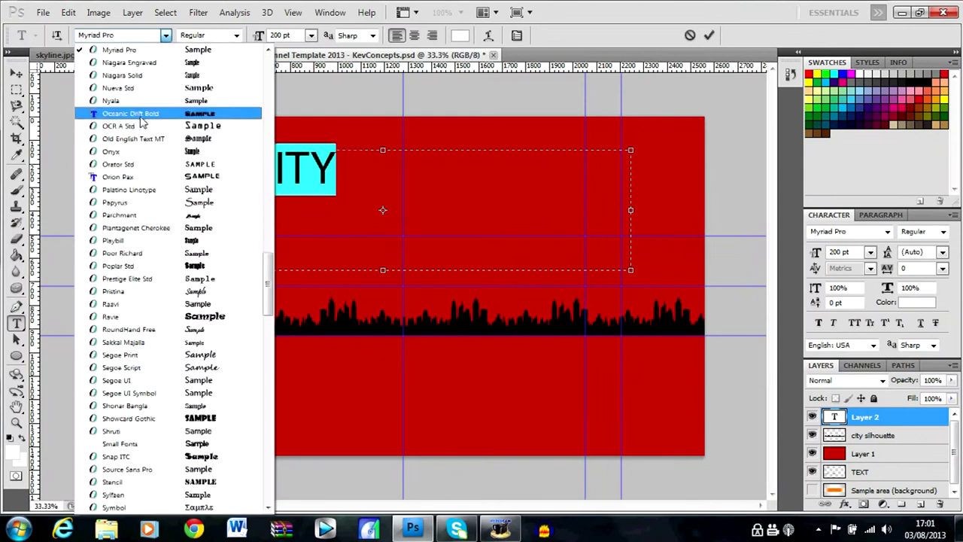
Set the RUSE CITY title in Oceanic Drift Bold and move it to the banner centre.
left_click(128, 113)
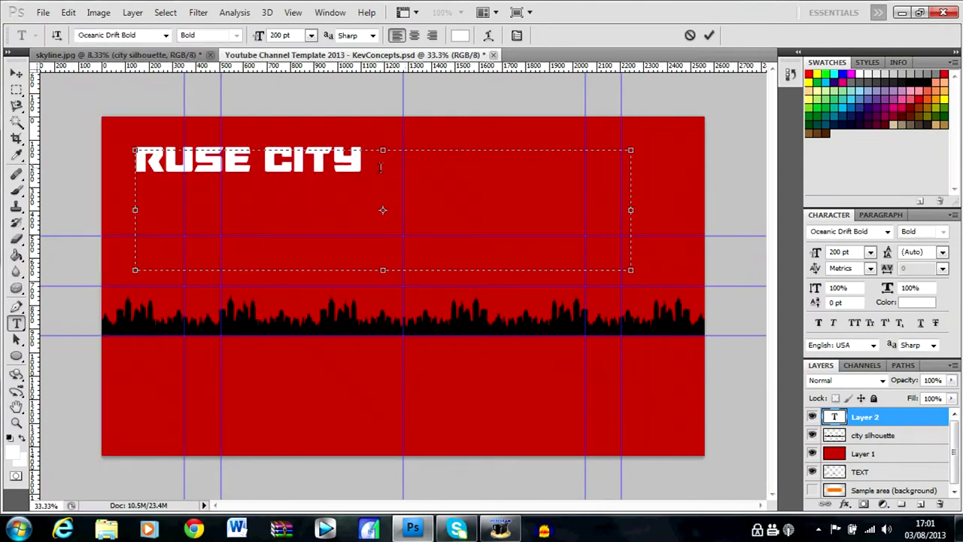
key("ctrl+Return")
key("v")
left_click_drag(258, 162, 412, 276)
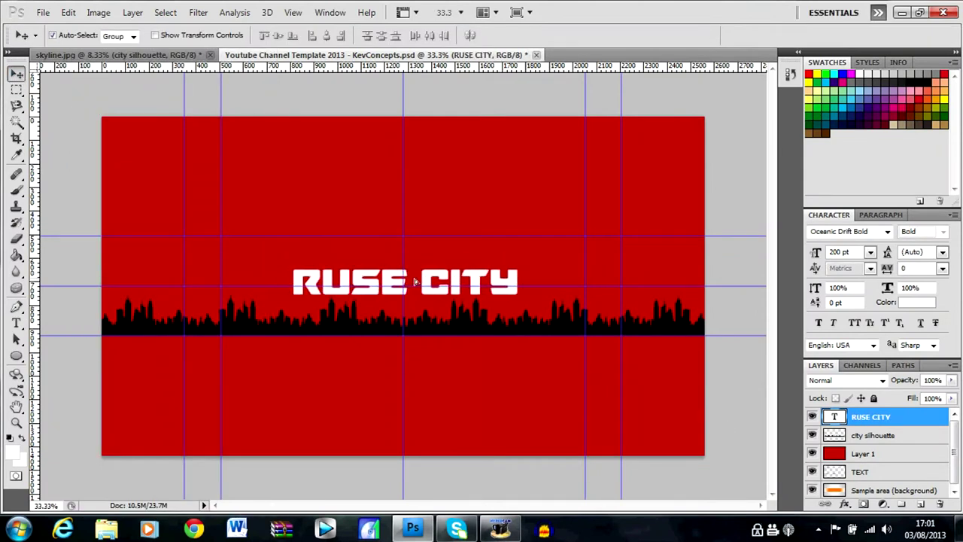
Enlarge the RUSE CITY title text to 220 pt.
left_click(16, 322)
left_click_drag(515, 272, 288, 272)
key("ctrl+shift+period")
key("ctrl+shift+period")
key("ctrl+shift+period")
key("ctrl+shift+period")
key("ctrl+shift+period")
key("ctrl+shift+period")
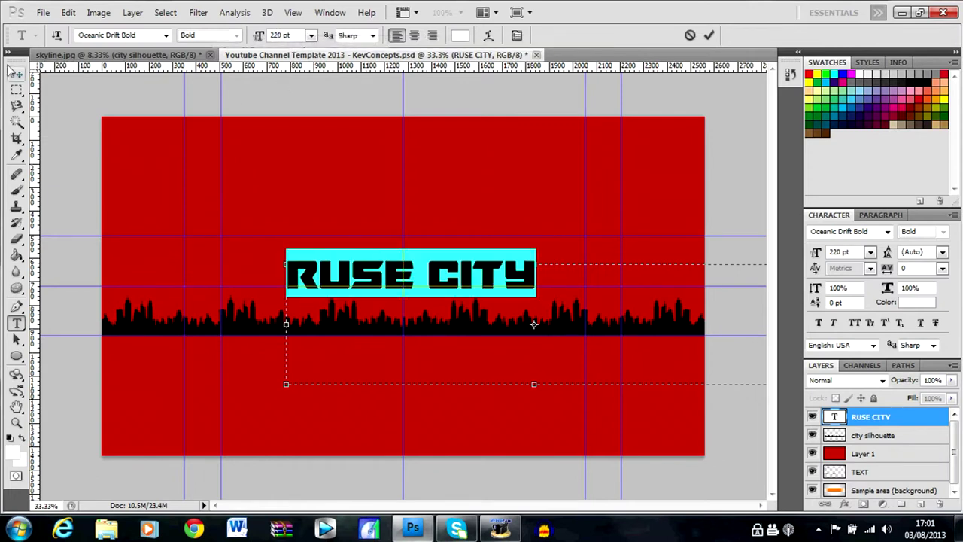
key("ctrl+Return")
key("v")
Make a small copy of the city silhouette above the title, at the letter bottoms.
left_click(903, 437)
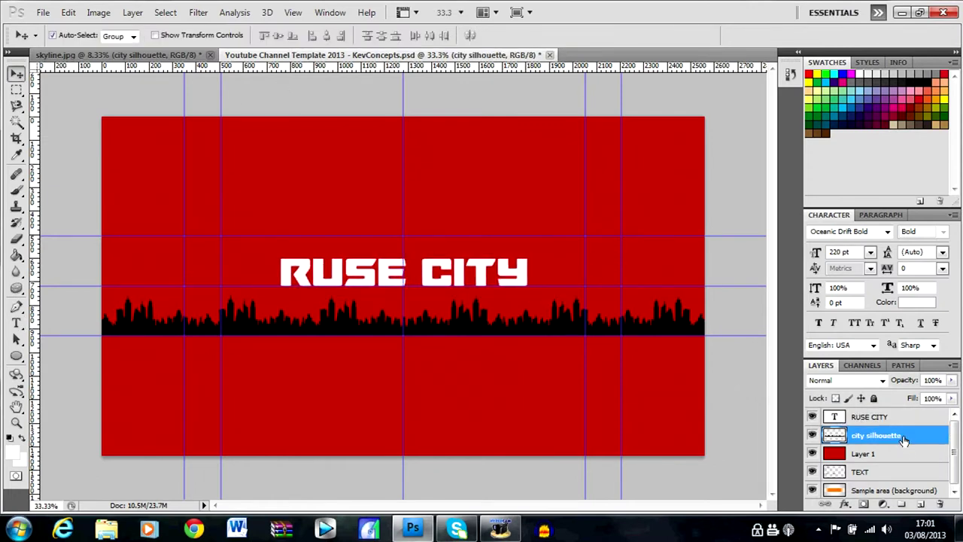
key("ctrl+t")
left_click_drag(705, 336, 236, 301)
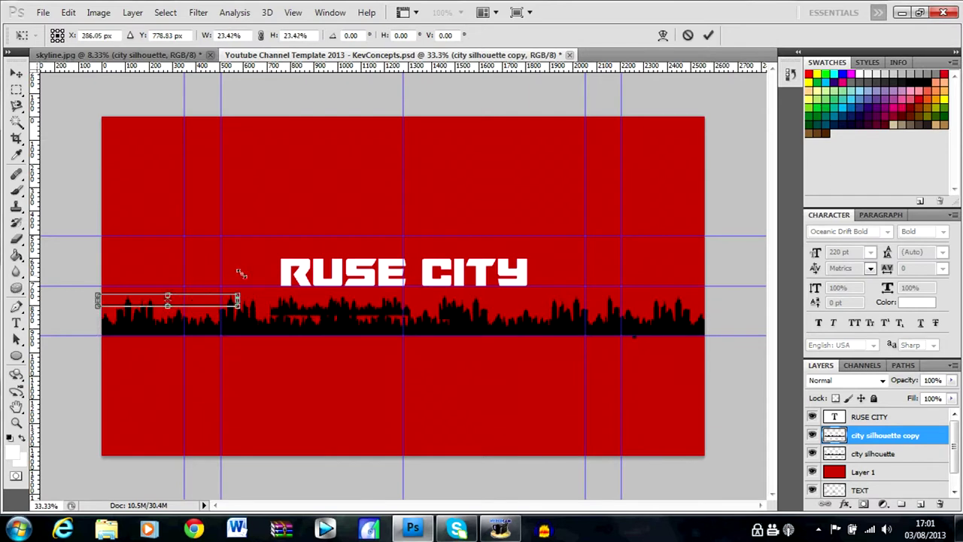
left_click_drag(166, 299, 380, 285)
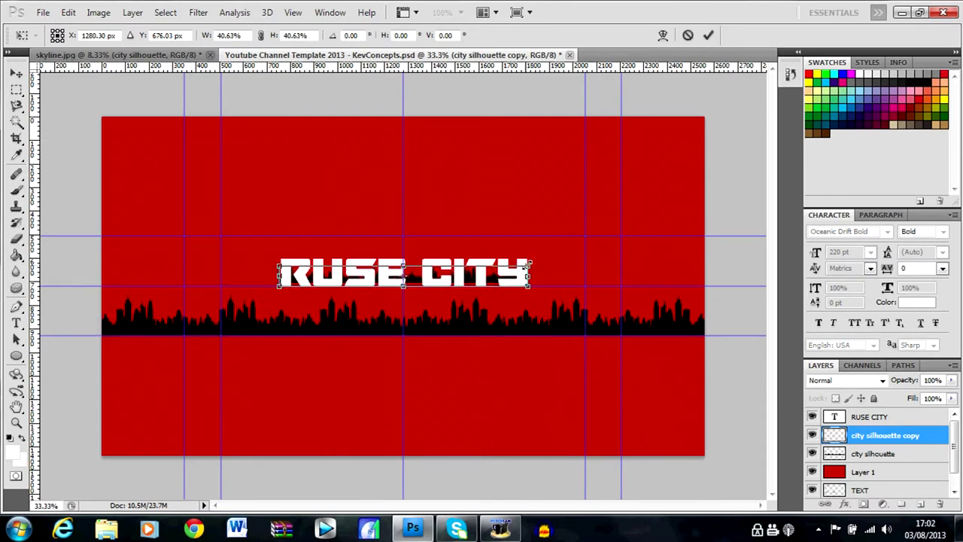
key("Return")
left_click_drag(885, 435, 885, 414)
key("ctrl+plus")
left_click_drag(270, 260, 291, 286)
Widen the small skyline copy to span the whole title.
key("m")
right_click(256, 275)
left_click(286, 361)
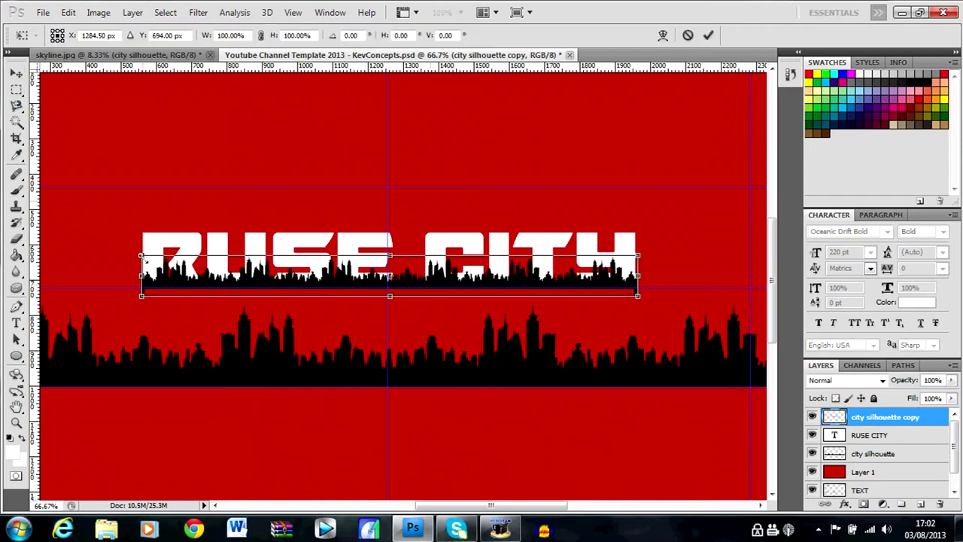
left_click_drag(637, 247, 721, 235)
key("Return")
key("v")
Clip the skyline copy into the RUSE CITY letters and shift it up and right.
left_click(317, 271)
left_click(318, 271)
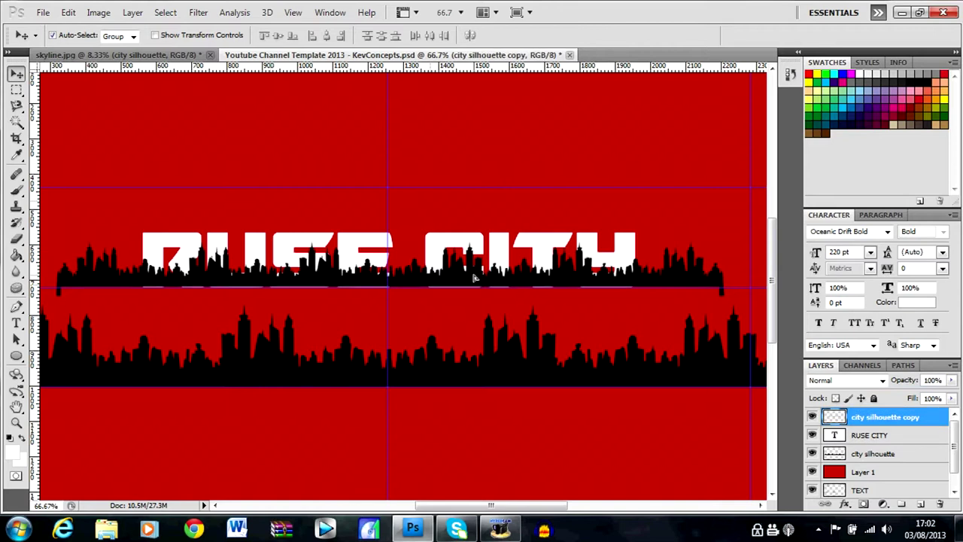
key("ctrl+alt+g")
left_click(165, 12)
left_click(180, 200)
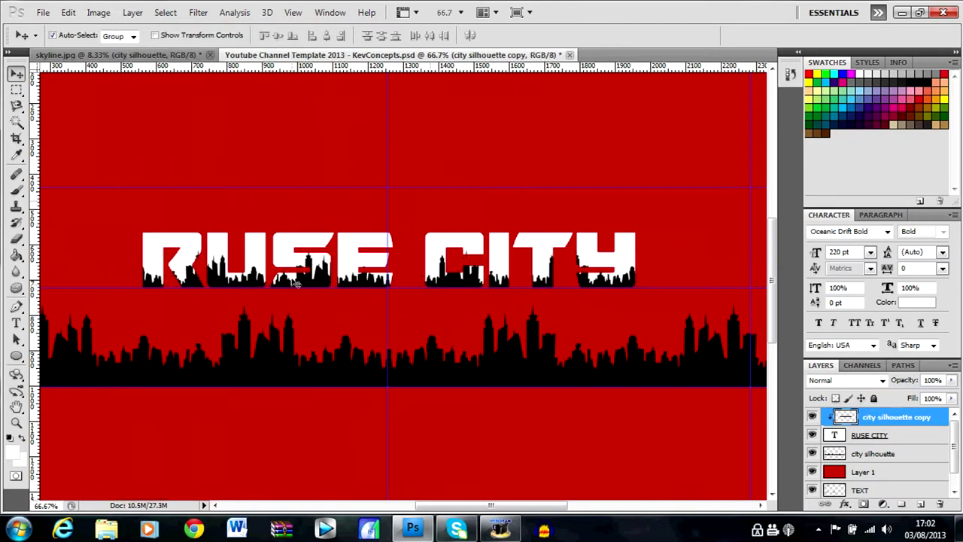
left_click_drag(296, 281, 305, 273)
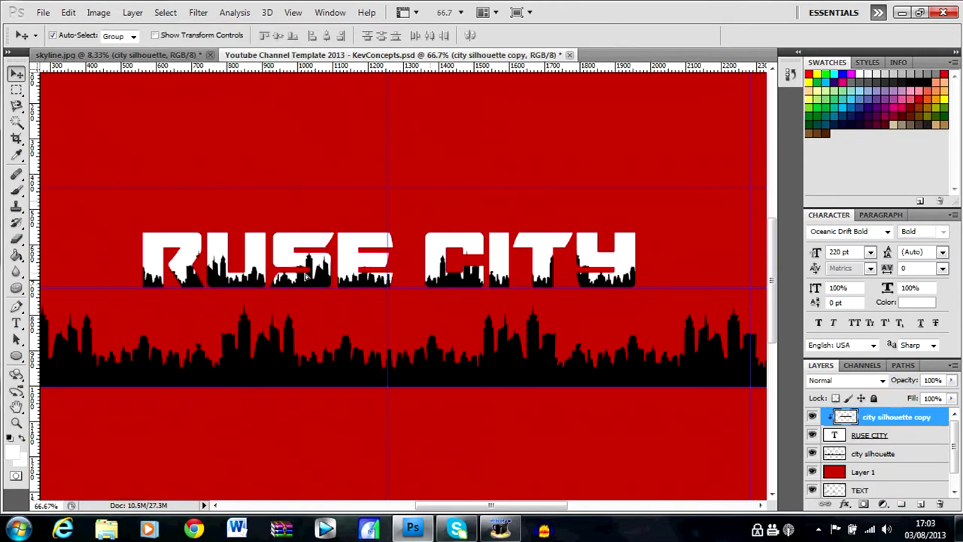
left_click(16, 89)
Fill a strip along the bottoms of the title letters with black.
left_click_drag(683, 301, 136, 276)
key("g")
left_click(12, 451)
left_click(587, 299)
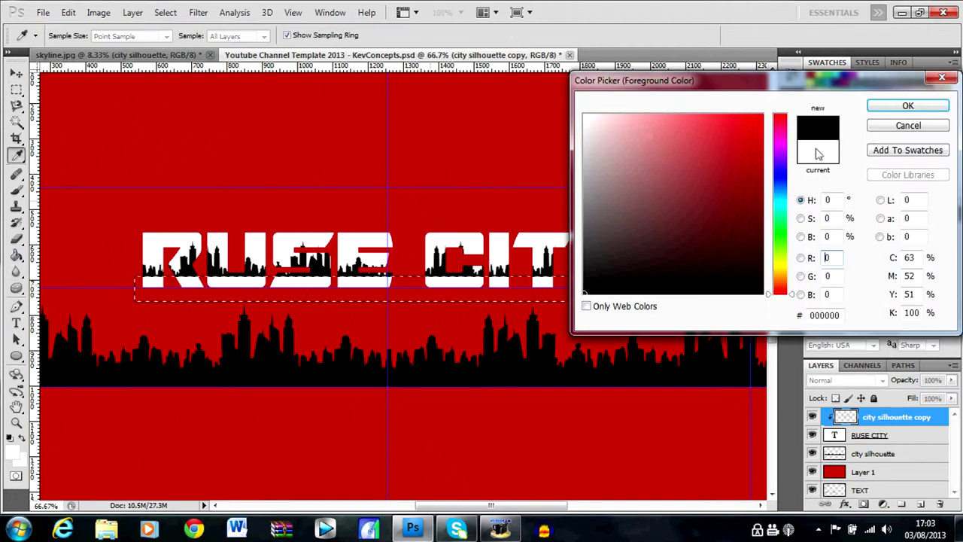
left_click(849, 104)
left_click(312, 293)
left_click(166, 12)
Zoom out to the whole banner and delete the clipped skyline copy layer.
left_click(181, 42)
key("z")
left_click(301, 134, "alt")
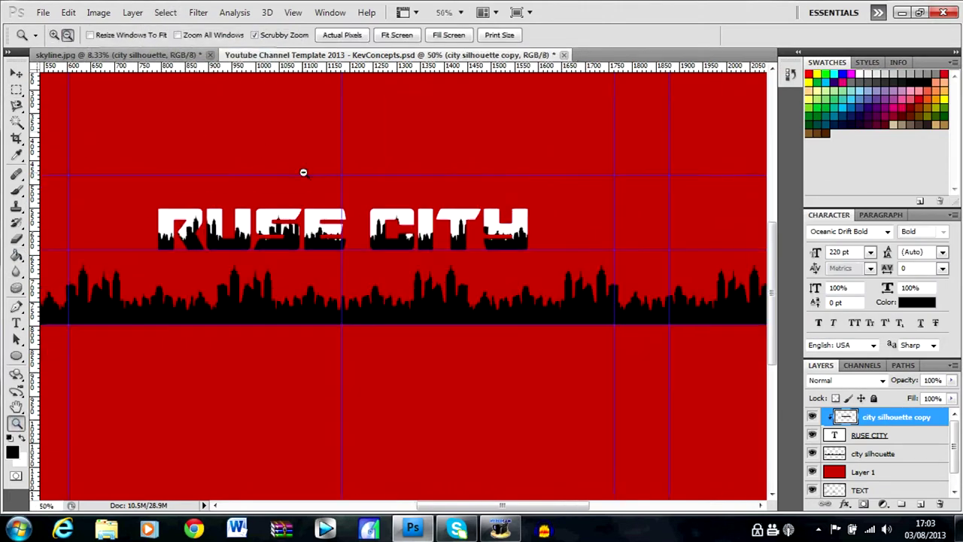
left_click(494, 326, "alt")
left_click(871, 437)
right_click(888, 417)
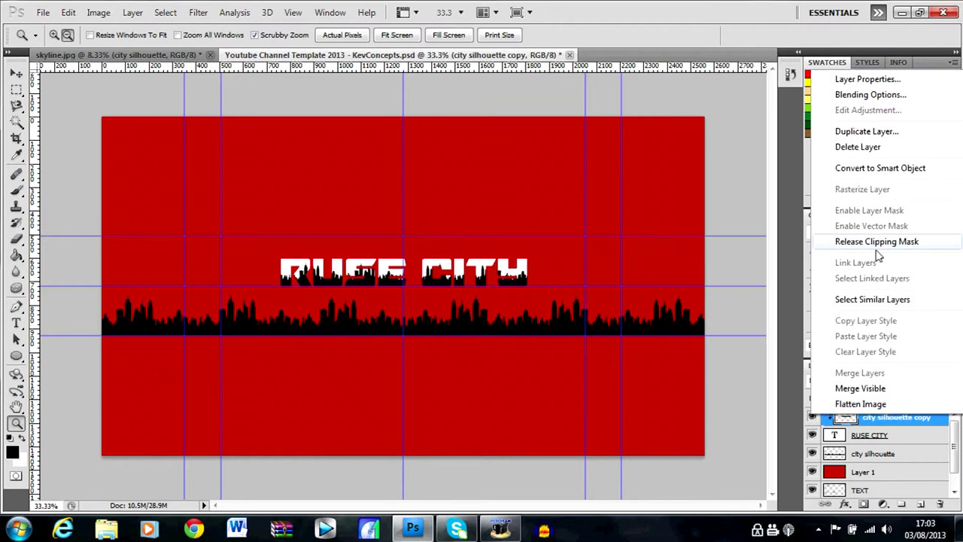
left_click(860, 148)
Switch to the Move tool and start placing an image via File > Place.
key("v")
left_click(43, 12)
left_click(59, 234)
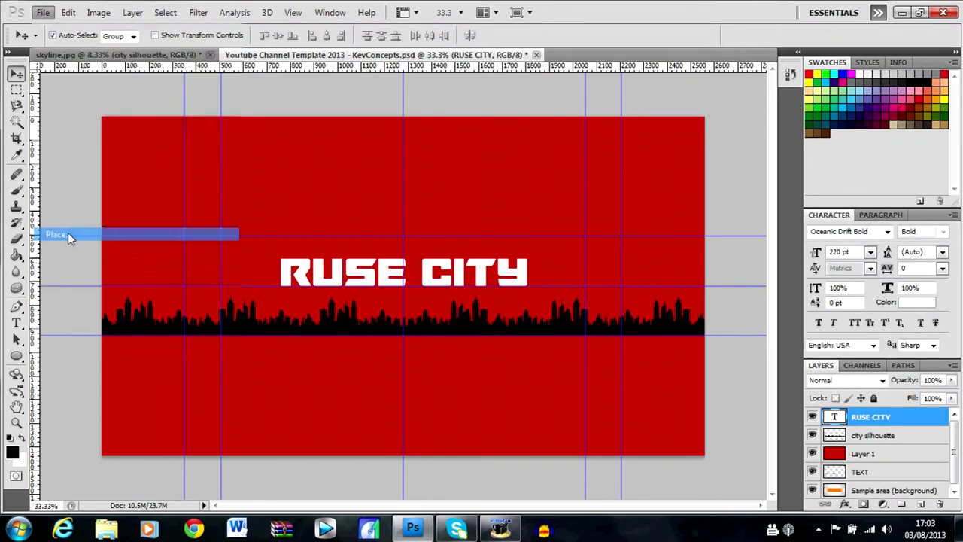
Place the Scratch Metal texture from the graphics pack's Textures folder.
left_click(313, 174)
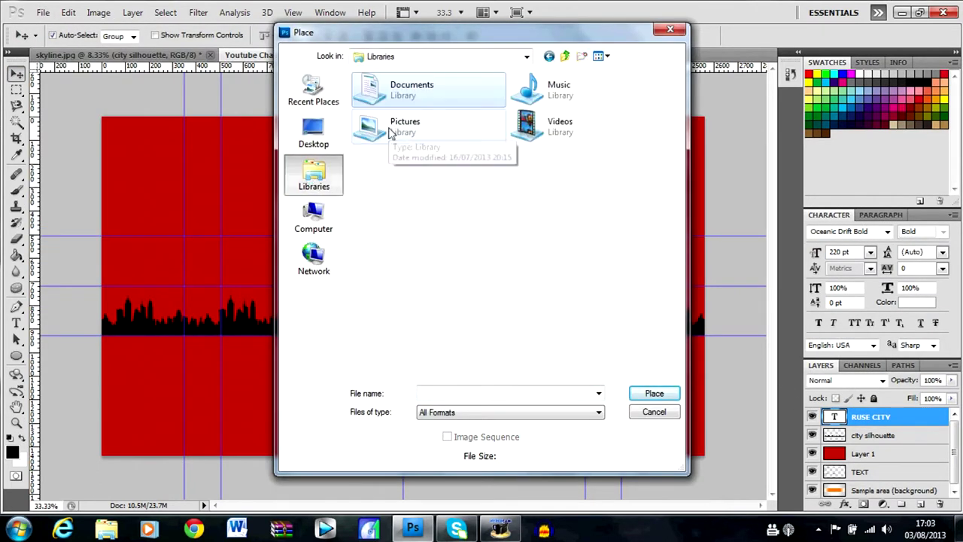
double_click(410, 94)
double_click(383, 118)
double_click(544, 215)
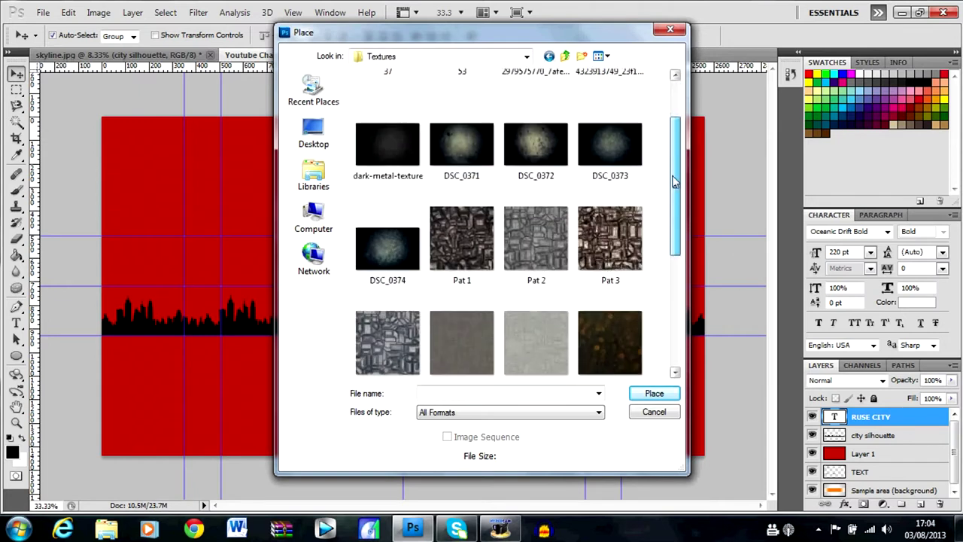
scroll(665, 239, "down", 3)
scroll(665, 239, "down", 2)
double_click(378, 206)
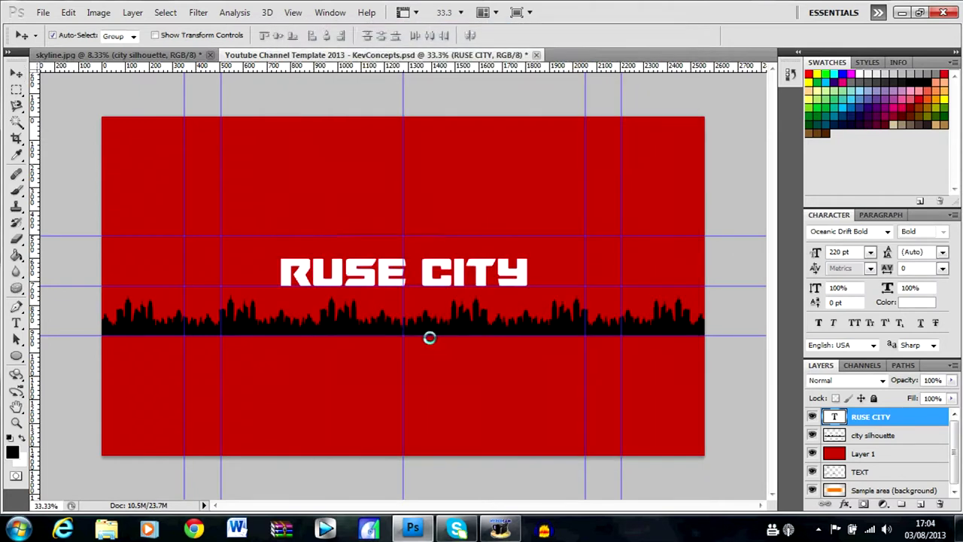
Squash the metal texture into a thin strip covering the RUSE CITY letters.
left_click_drag(398, 258, 405, 276)
left_click_drag(405, 189, 404, 253)
left_click_drag(481, 267, 555, 269)
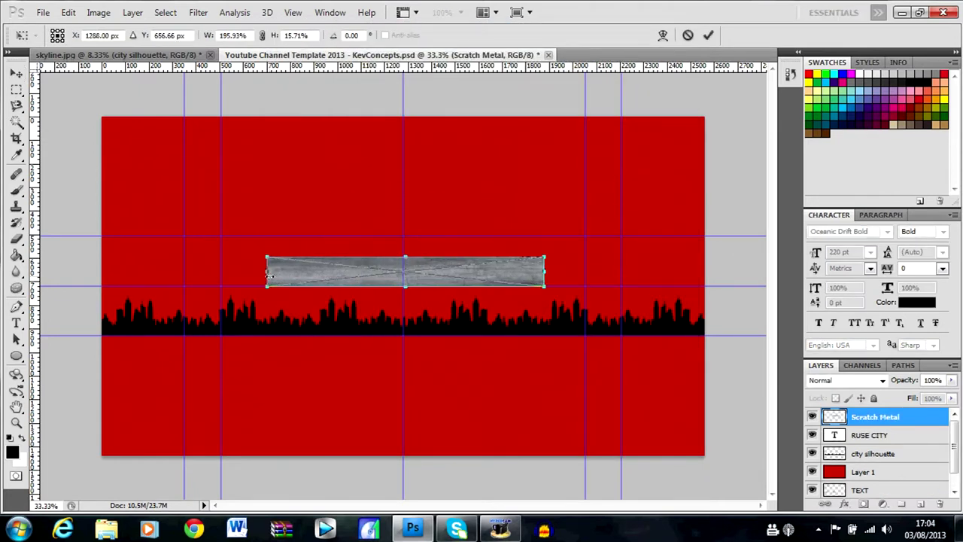
key("Return")
Keep the texture at Normal blending, set about 55% opacity, and clip it to the title.
left_click_drag(880, 360, 880, 301)
left_click(843, 322)
left_click(821, 176)
left_click(843, 322)
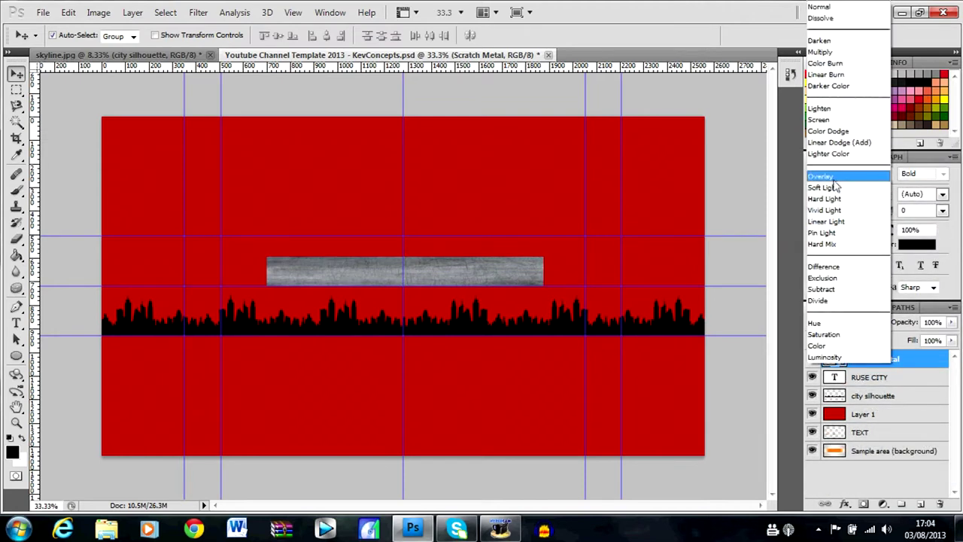
key("Escape")
key("ctrl+alt+g")
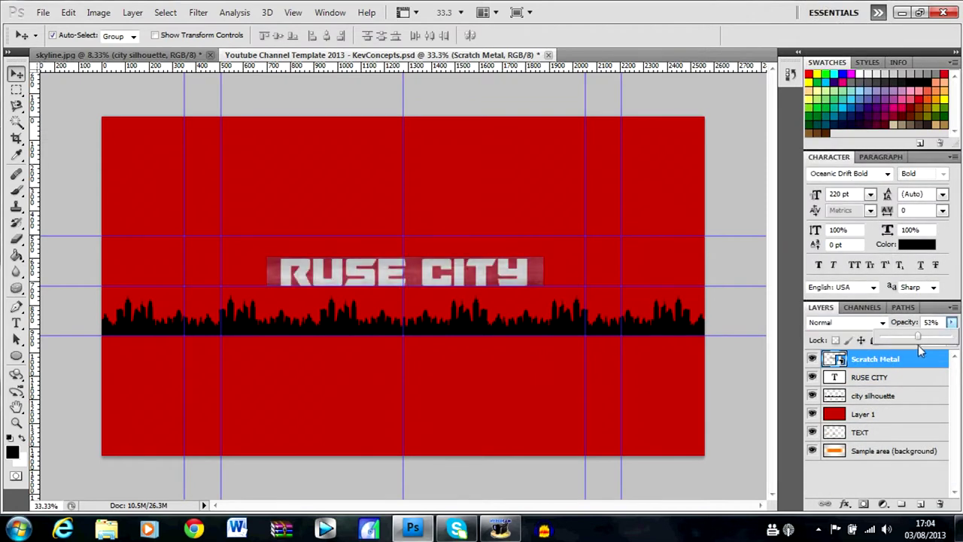
left_click(132, 12)
left_click(873, 359)
left_click(132, 12)
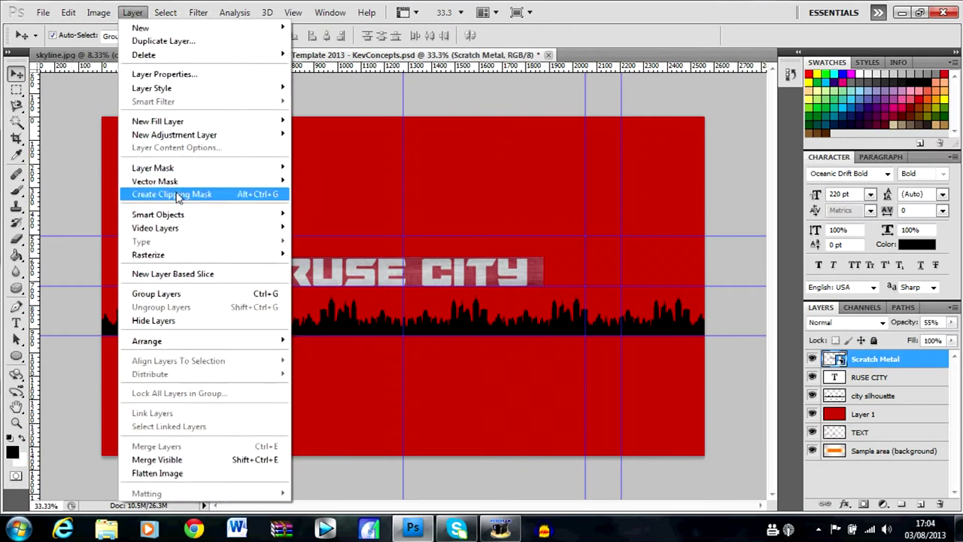
left_click(204, 190)
Give RUSE CITY a drop shadow and an outer glow at Normal, 100% opacity.
left_click(869, 377)
left_click(844, 504)
left_click(843, 352)
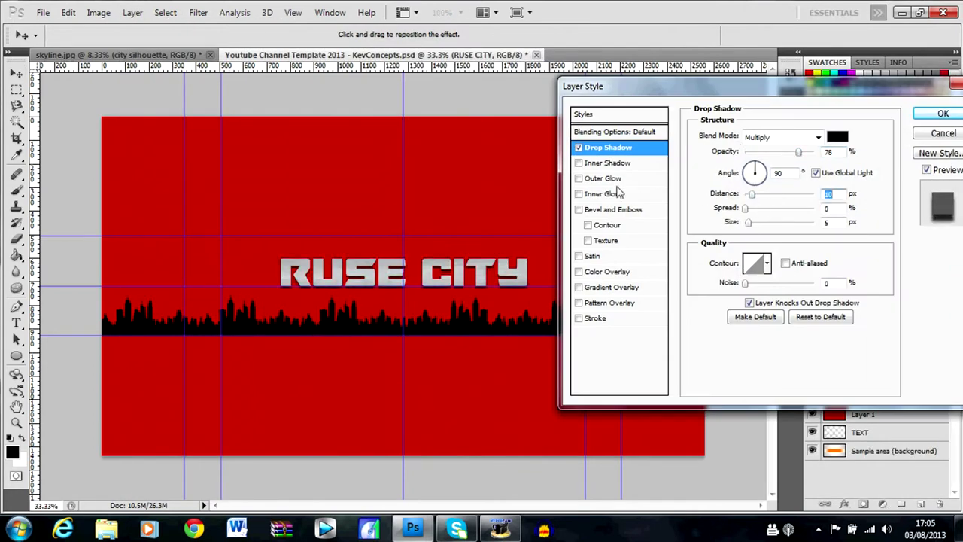
left_click(602, 179)
left_click(783, 137)
left_click(760, 143)
Make the outer glow dark red with more spread and apply the effects.
left_click(727, 183)
left_click(583, 102)
left_click(908, 105)
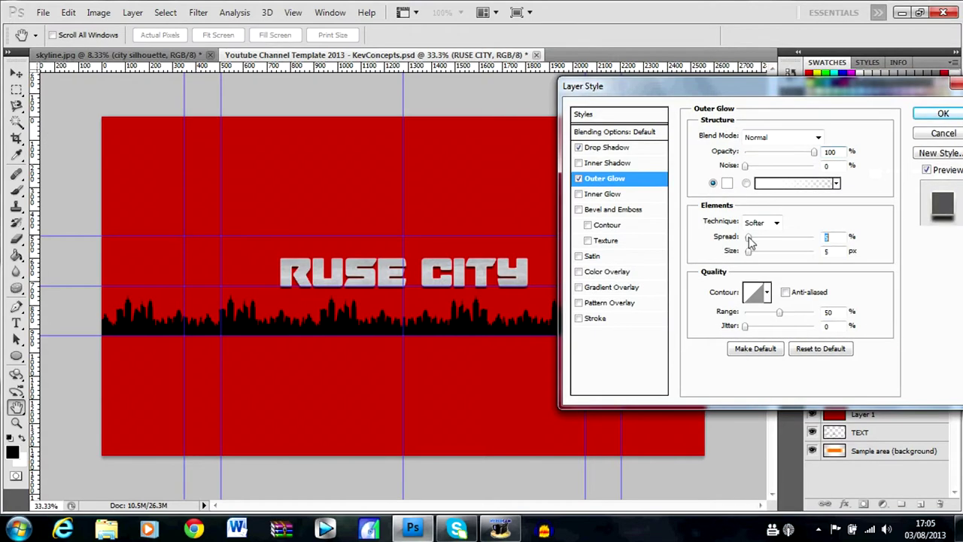
left_click(727, 183)
left_click(757, 183)
left_click(907, 105)
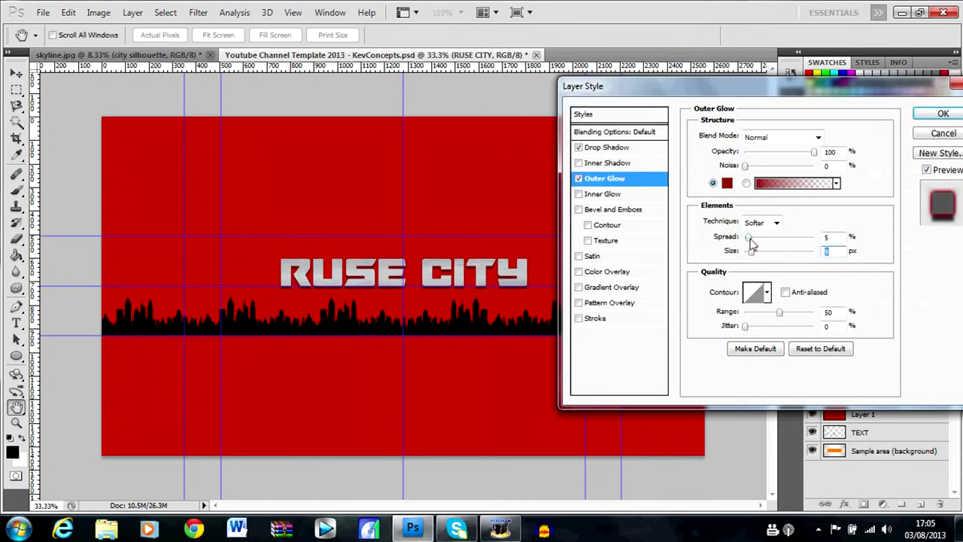
left_click(727, 183)
left_click(907, 105)
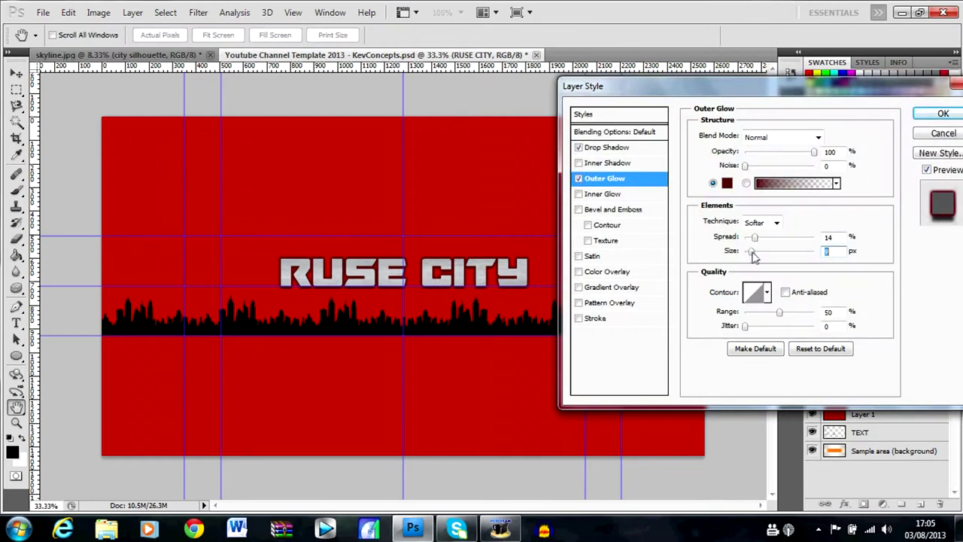
left_click(942, 113)
left_click(891, 488)
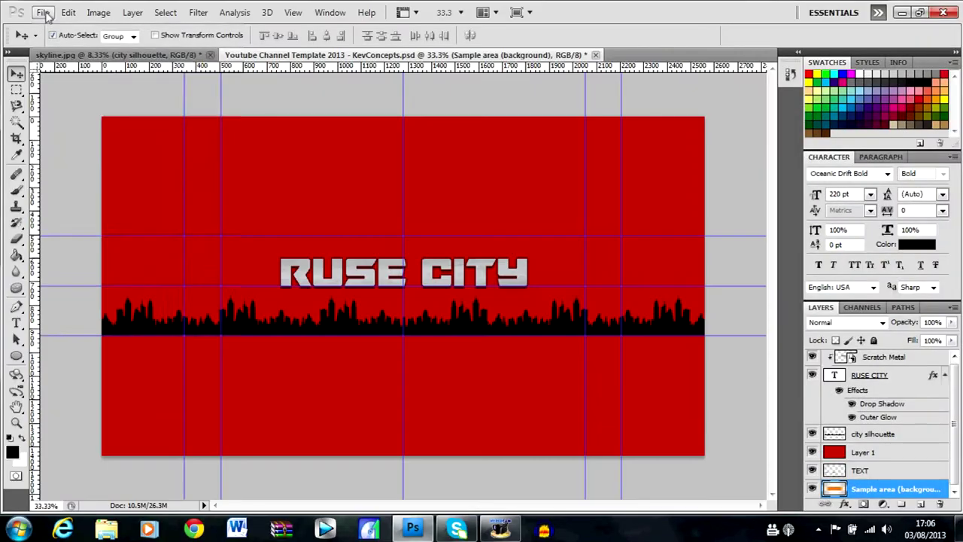
Place the R logo image from the Pictures library into the banner.
left_click(43, 13)
left_click(68, 269)
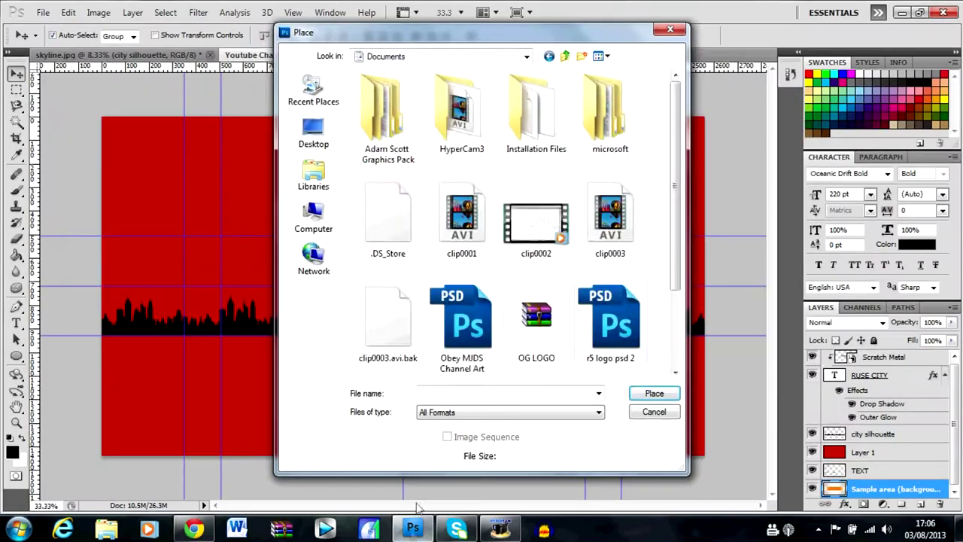
left_click(313, 174)
double_click(405, 125)
key("Escape")
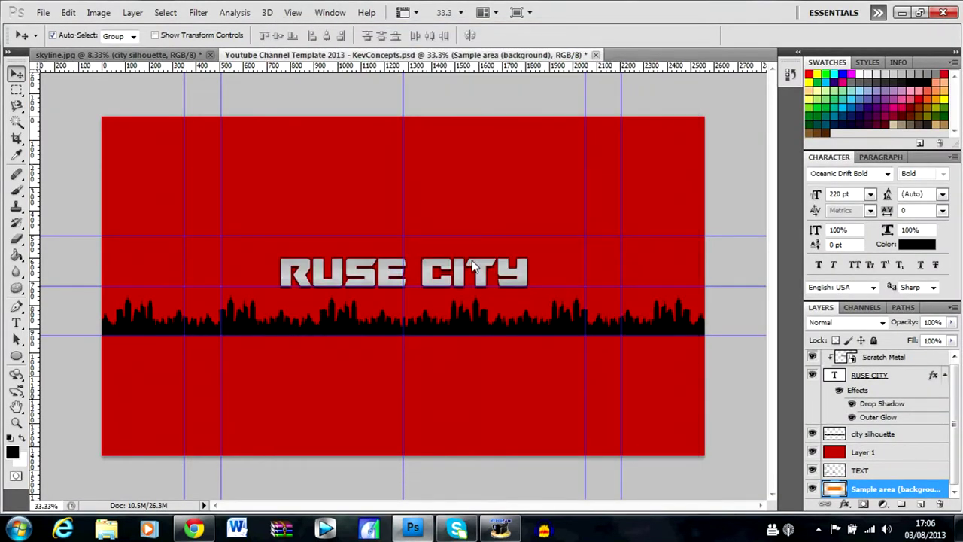
key("Return")
Recolour the R logo white with Overlay blending at 20% opacity, behind the title.
left_click_drag(444, 241, 346, 188)
left_click(844, 504)
key("Escape")
key("Return")
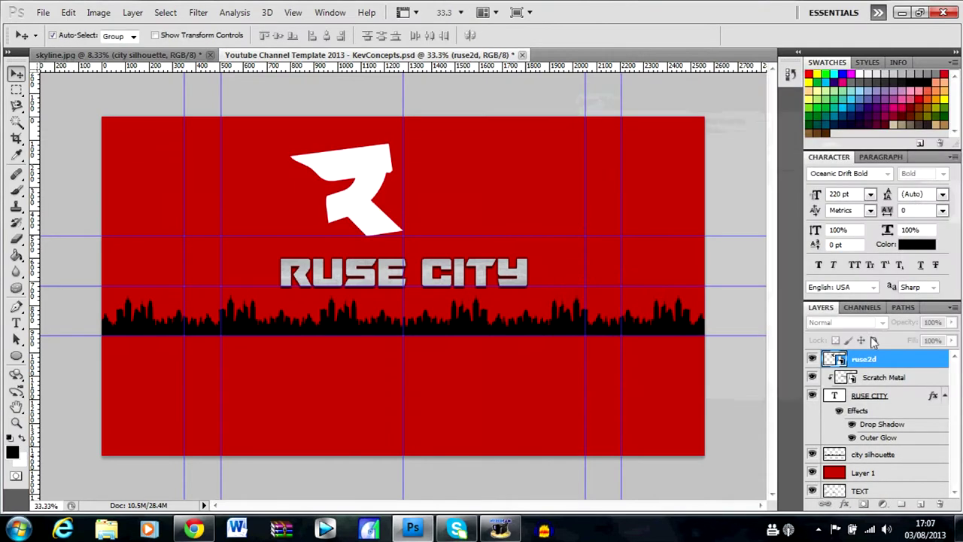
left_click(847, 322)
left_click(827, 186)
left_click_drag(951, 322, 895, 350)
mouse_move(343, 175)
left_mouse_down()
mouse_move(399, 269)
mouse_move(254, 264)
mouse_move(385, 272)
left_mouse_up()
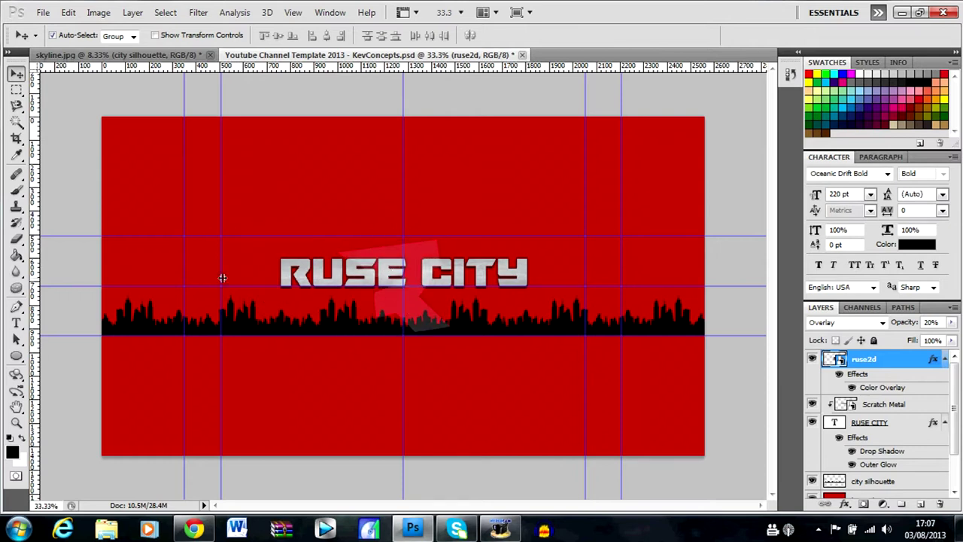
Shrink the faint R logo with Free Transform and move it onto the skyline.
key("ctrl+t")
left_click_drag(510, 386, 366, 294)
left_click_drag(287, 251, 413, 262)
key("Return")
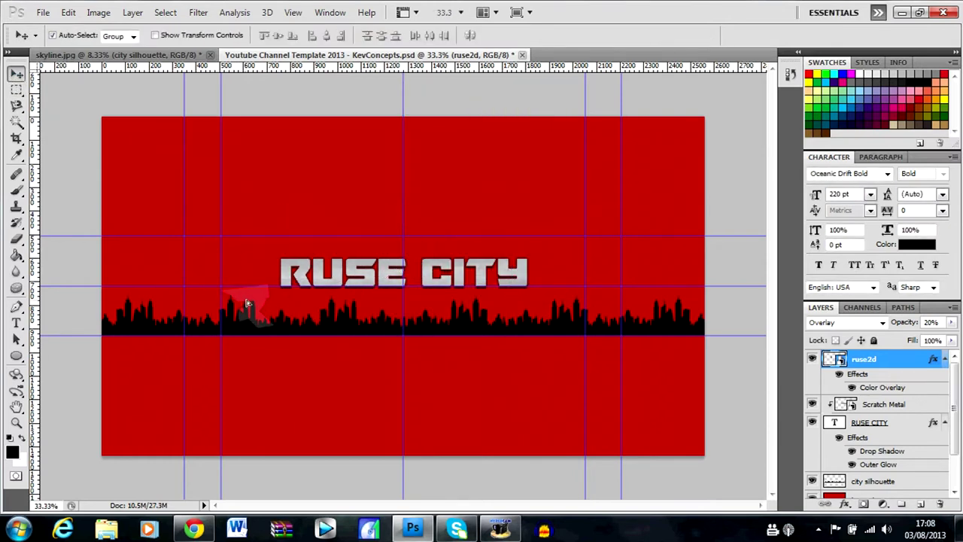
key("ctrl+t")
mouse_move(340, 351)
left_mouse_down()
mouse_move(411, 383)
mouse_move(344, 303)
mouse_move(388, 214)
mouse_move(411, 302)
left_mouse_up()
key("Return")
Retransform the R logo and move it up behind RUSE CITY.
key("m")
right_click(411, 302)
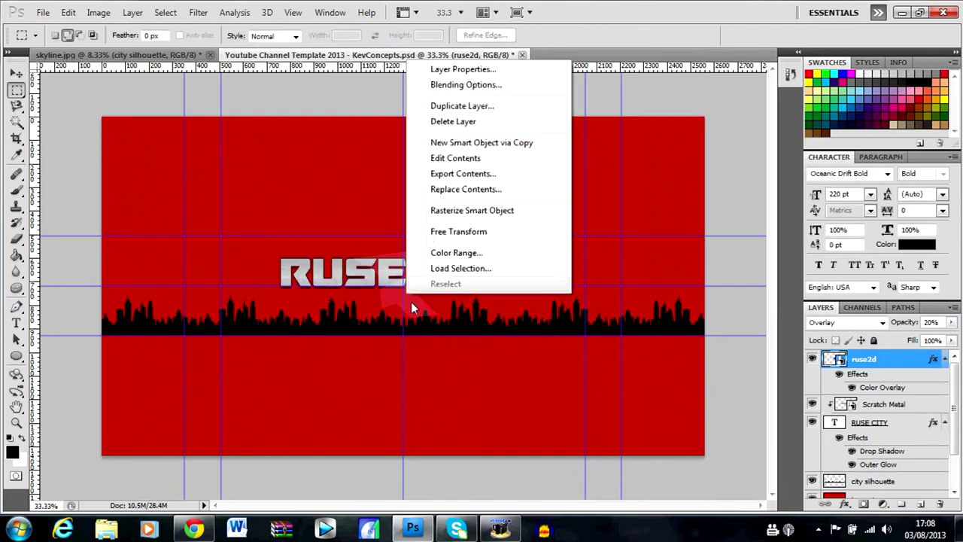
left_click(446, 230)
key("Return")
mouse_move(456, 368)
left_mouse_down()
mouse_move(353, 226)
mouse_move(406, 301)
left_mouse_up()
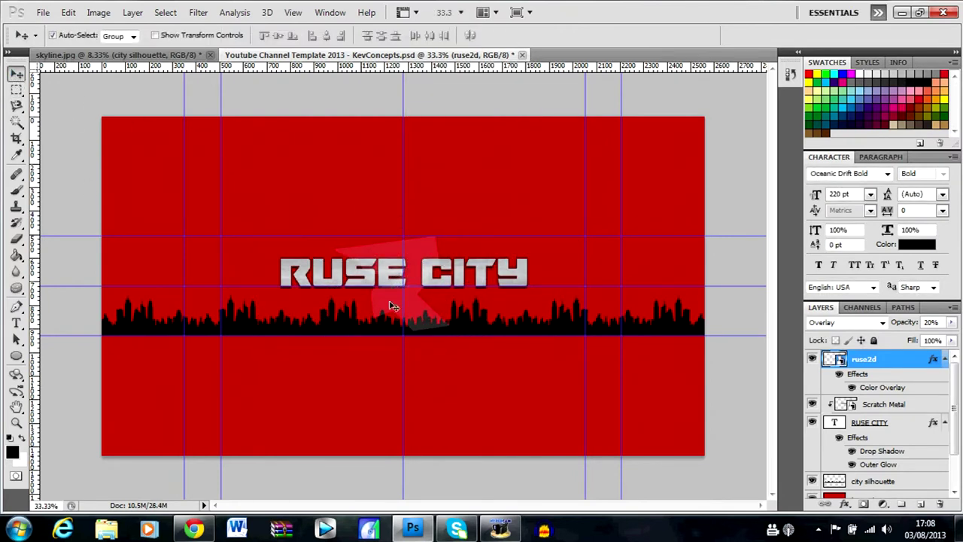
key("m")
right_click(406, 301)
left_click(441, 219)
key("v")
left_click_drag(432, 308, 391, 290)
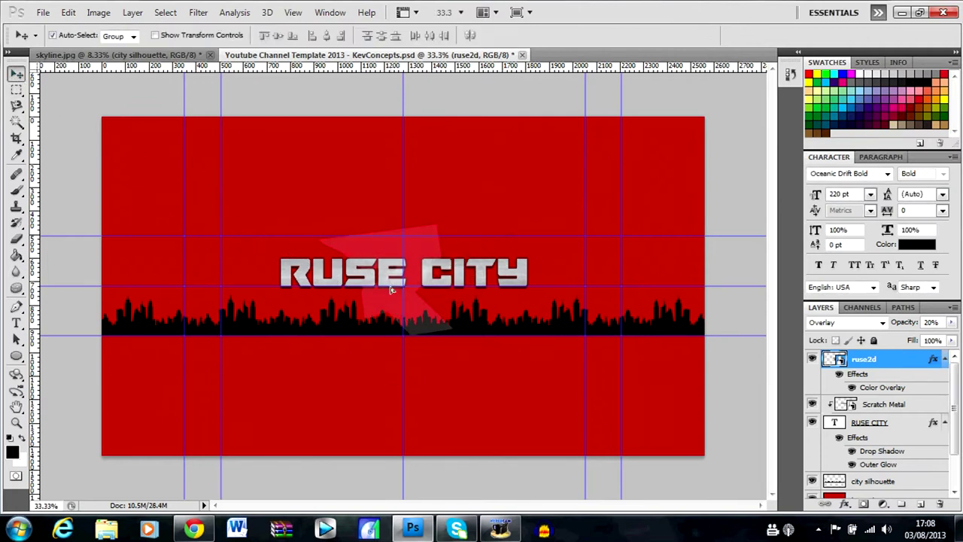
Zoom out and move the ruse2d logo layer below the city silhouette.
left_click(394, 295, "ctrl")
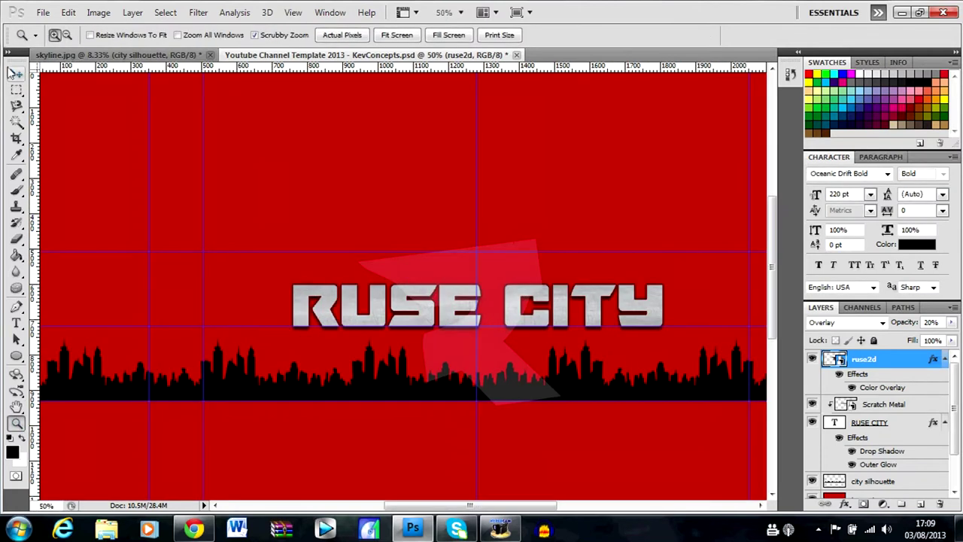
key("z")
left_click(494, 352, "alt")
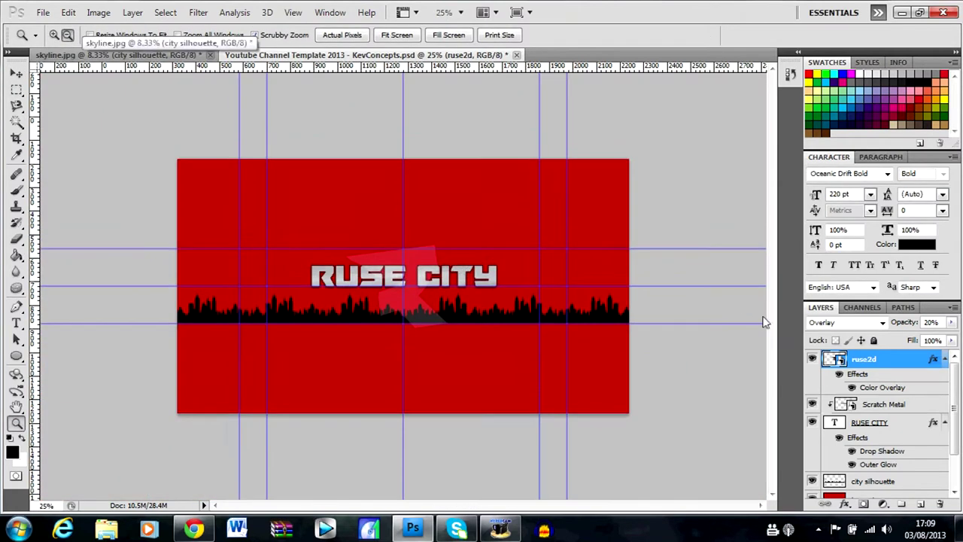
left_click_drag(864, 359, 865, 494)
Clear the current selection, dismissing the not-editable warning.
key("m")
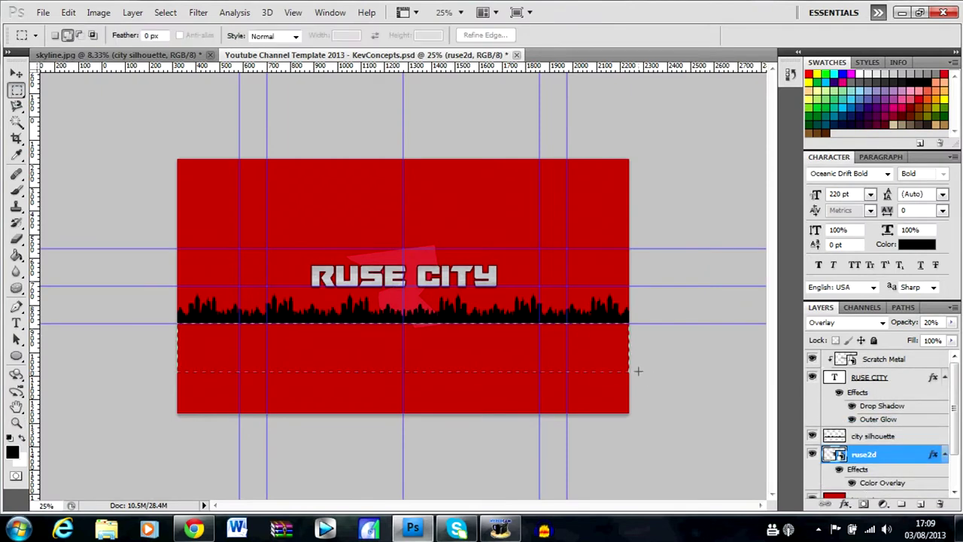
key("Delete")
key("Return")
key("Delete")
key("Return")
left_click(166, 12)
left_click(169, 43)
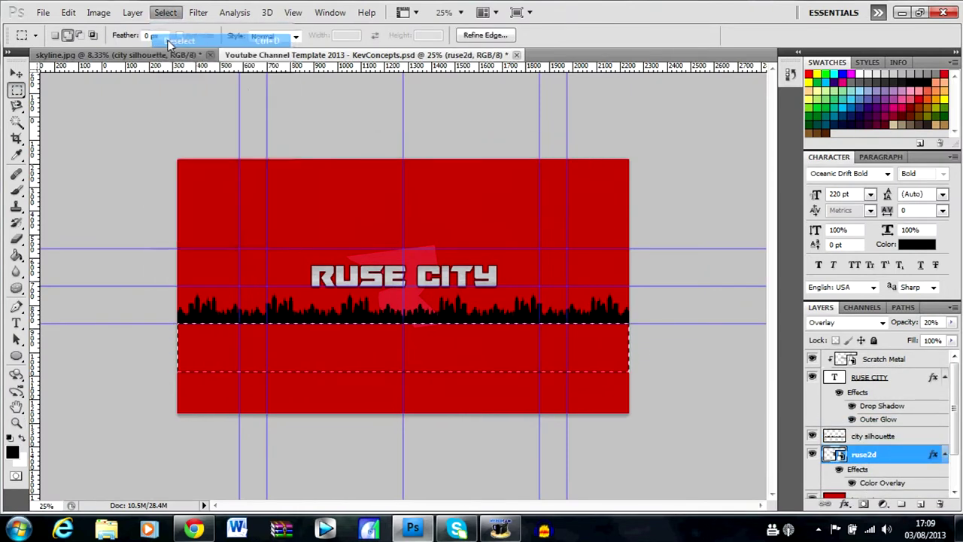
Give the R logo a near-black Normal outer glow and a drop shadow.
left_click(863, 503)
left_click(857, 319)
left_click(727, 189)
left_click(589, 283)
left_click(907, 105)
left_click(783, 137)
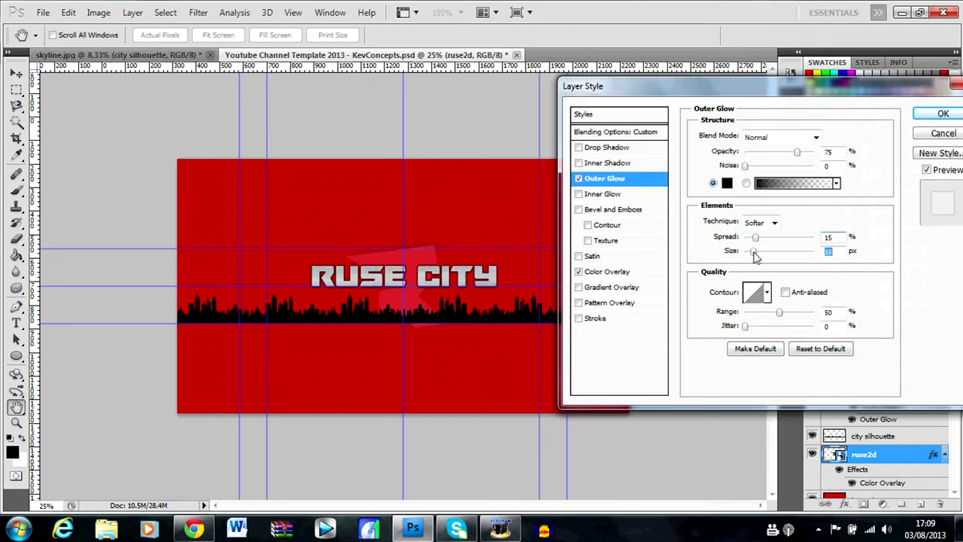
left_click(594, 147)
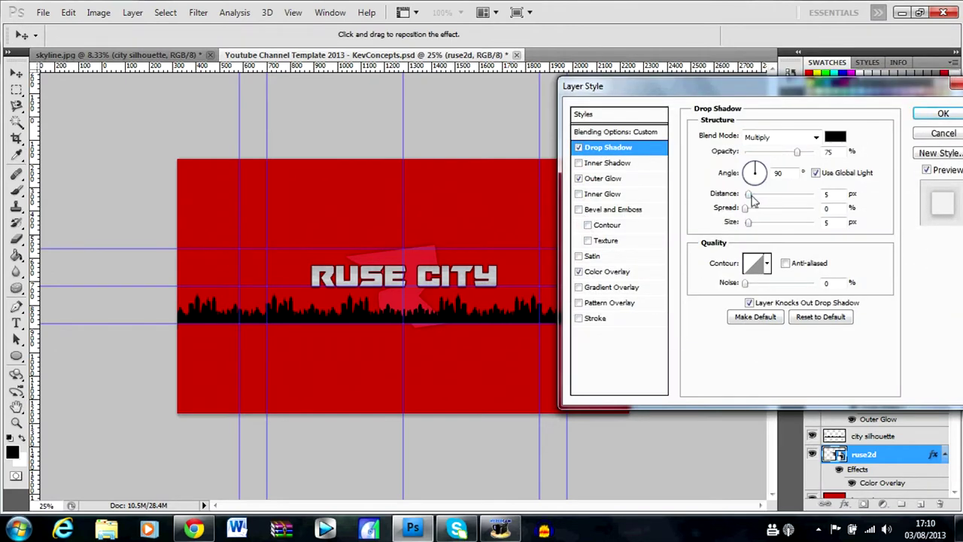
left_click(940, 114)
Check the RUSE CITY effects list, then reselect the ruse2d layer's opacity control.
left_click(865, 377)
left_click(882, 504)
left_click(936, 324)
left_click(862, 454)
left_click(952, 322)
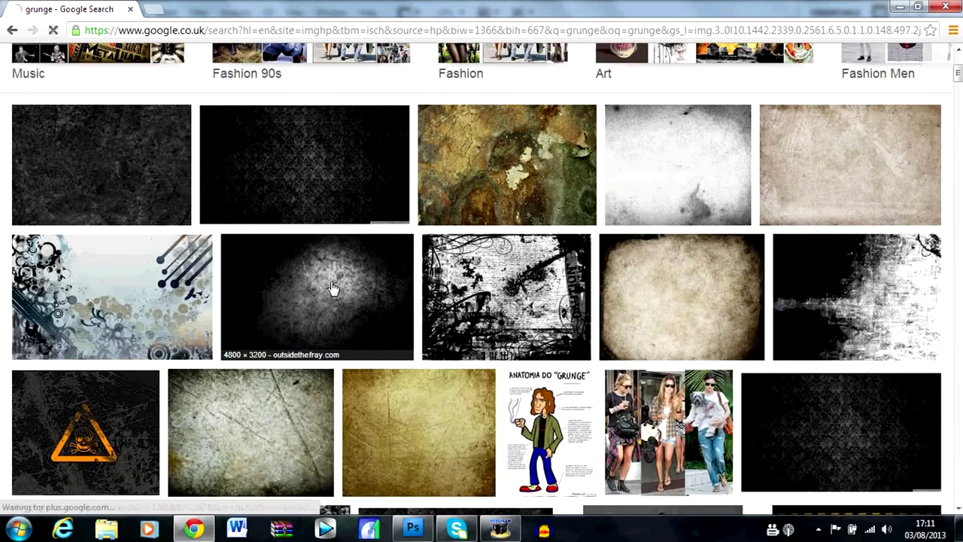
Preview a dark grunge texture in Google Images and copy the image.
left_click(332, 288)
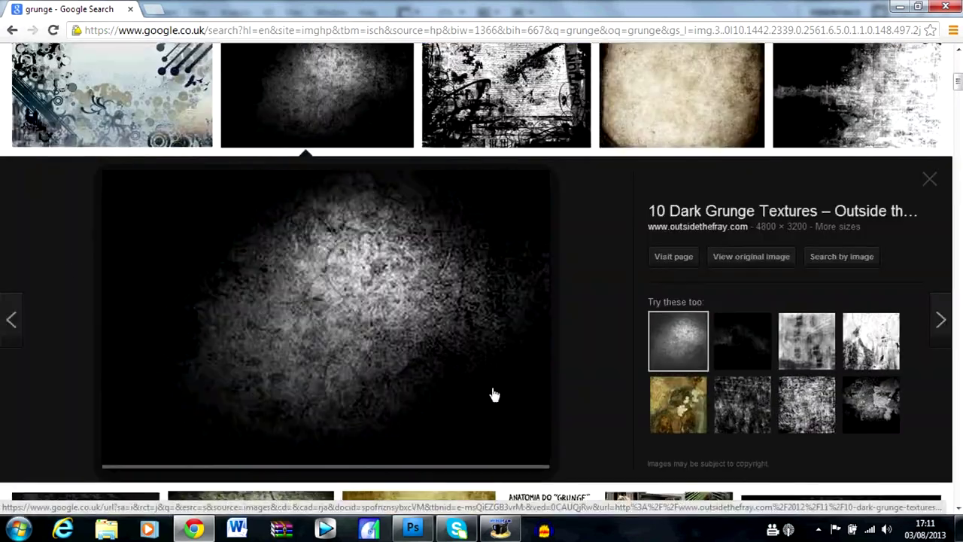
right_click(276, 316)
left_click(311, 452)
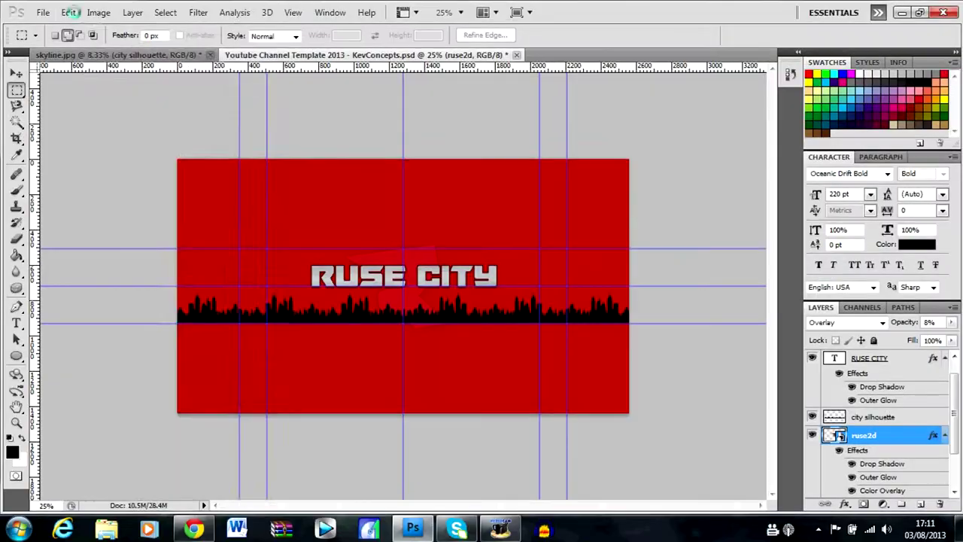
Paste the grunge texture into the banner as a new layer.
left_click(70, 12)
left_click(83, 135)
right_click(333, 243)
Scale and stretch the pasted grunge texture to cover the whole banner.
left_click(386, 366)
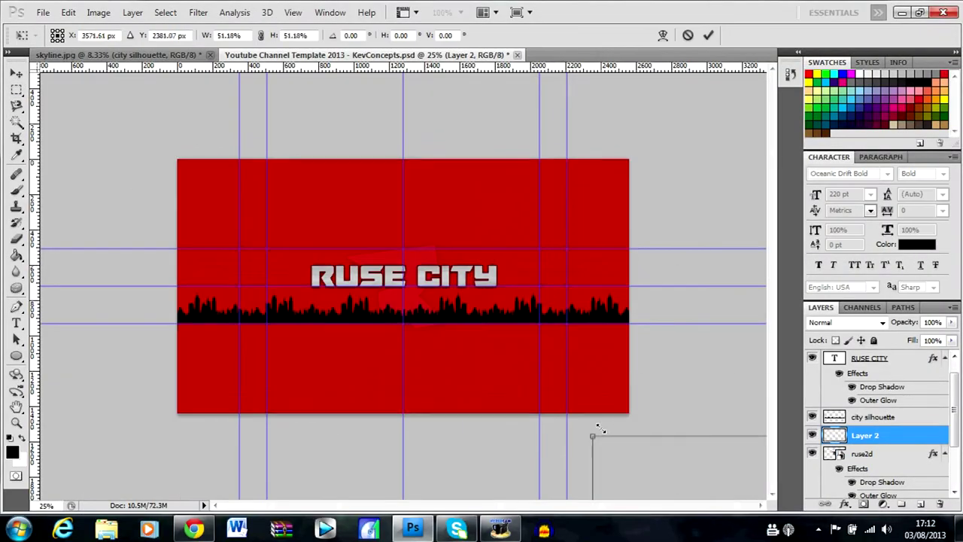
left_click_drag(389, 431, 580, 351)
left_click_drag(609, 303, 629, 303)
key("Return")
Set the grunge texture layer's blending to Overlay.
key("m")
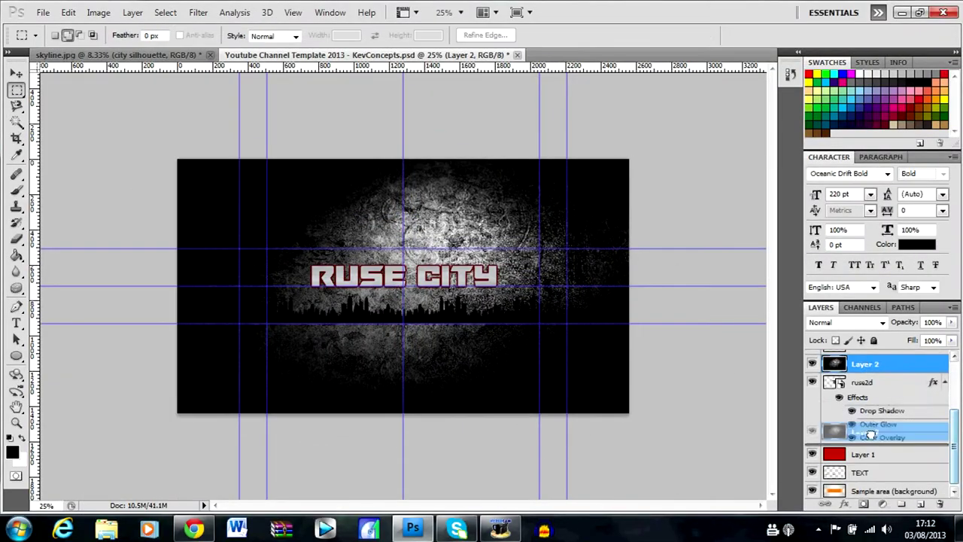
key("shift+alt+f")
key("v")
left_click(843, 322)
left_click(828, 178)
Zoom to 50% on the title and draw a text box beneath it.
key("z")
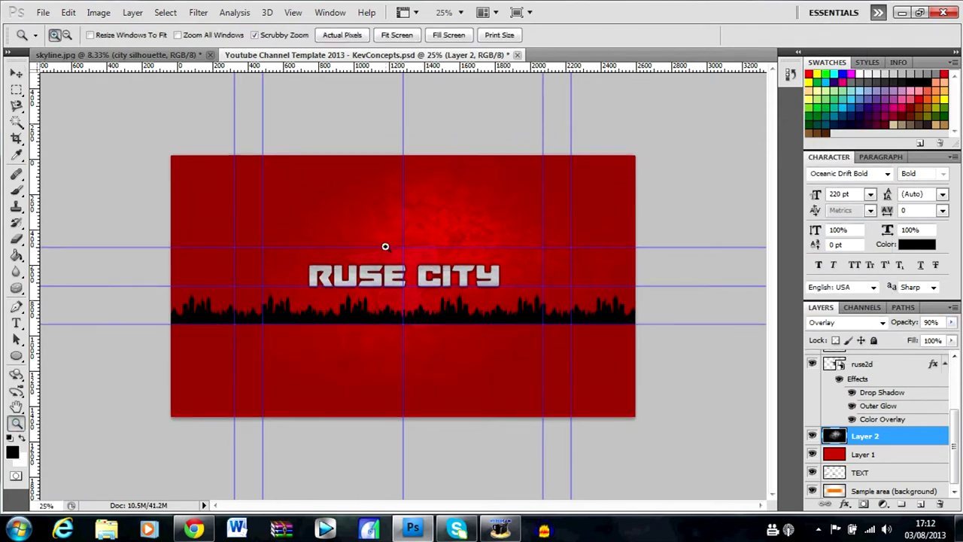
left_click(384, 246)
key("t")
left_click_drag(650, 321, 128, 287)
Format the tagline text in Trajan Pro 3 Regular, 35 pt, white.
left_click(311, 35)
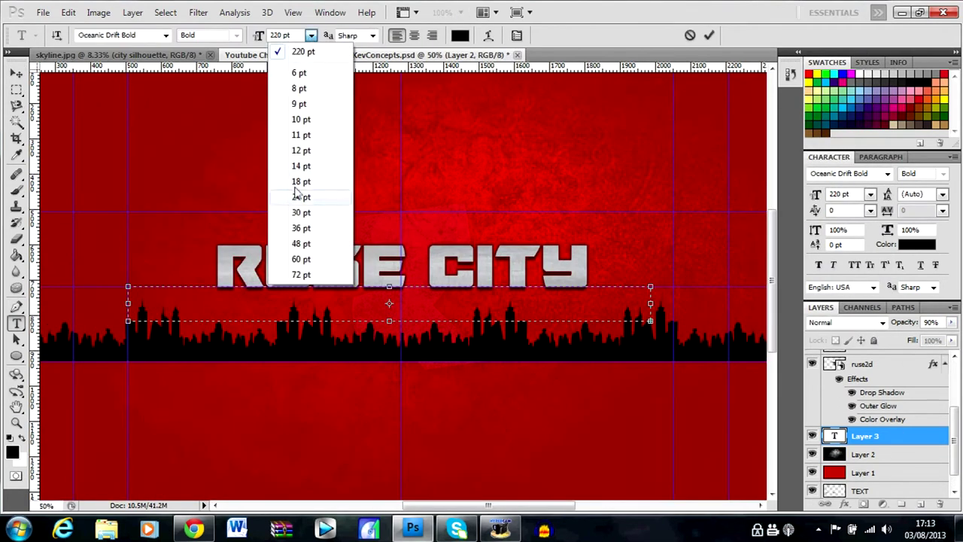
left_click(286, 215)
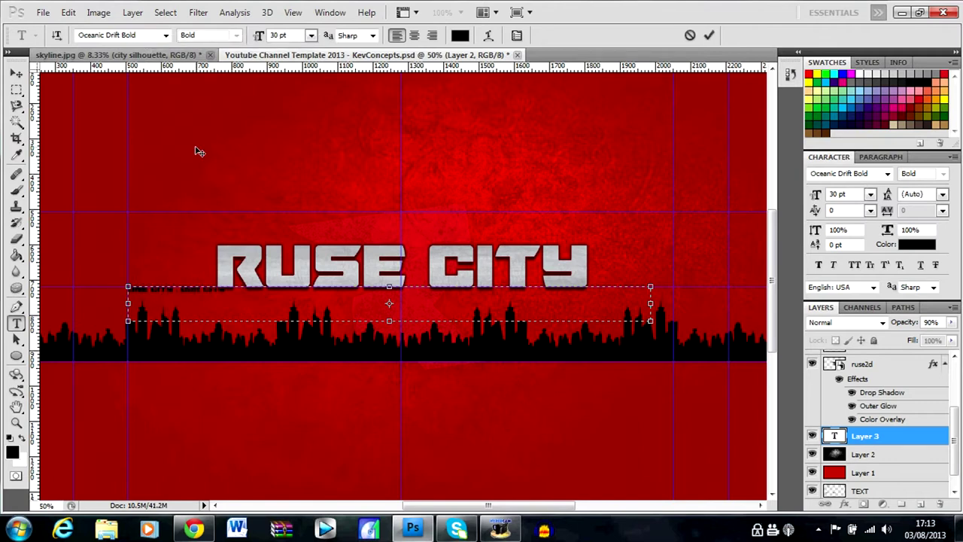
left_click(166, 35)
left_click(121, 304)
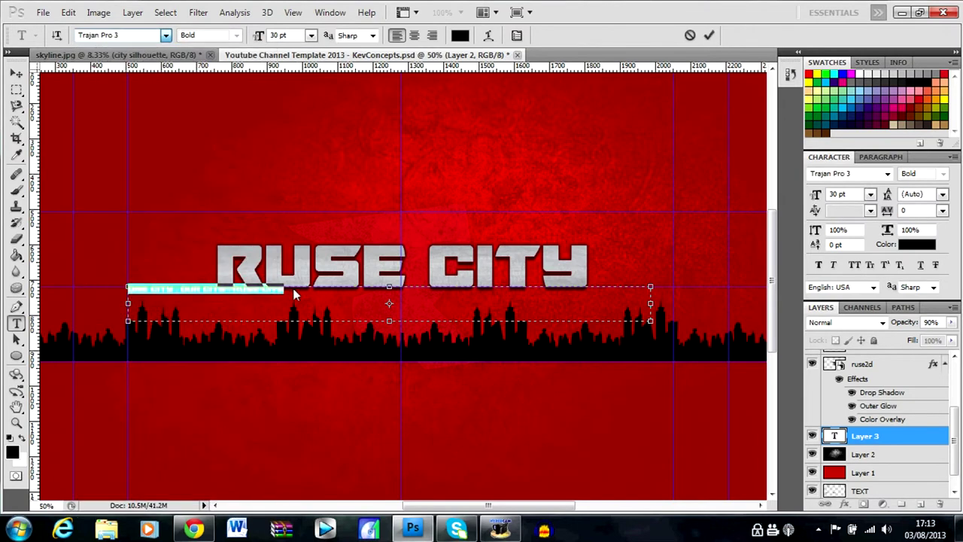
left_click(236, 35)
left_click(218, 47)
left_click(459, 36)
left_click(583, 99)
left_click(907, 103)
left_click(16, 73)
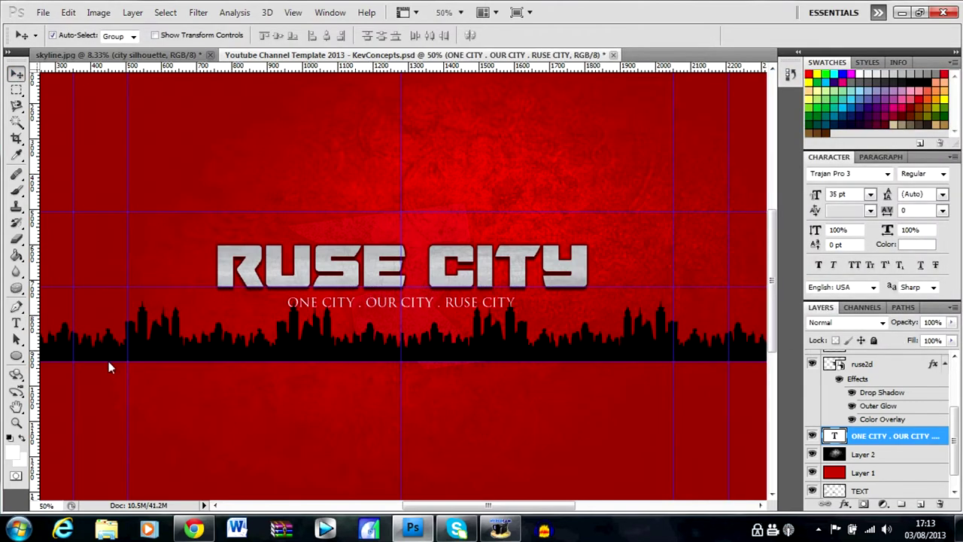
Bold the word RUSE in the tagline and move the line above the title.
key("t")
double_click(448, 304)
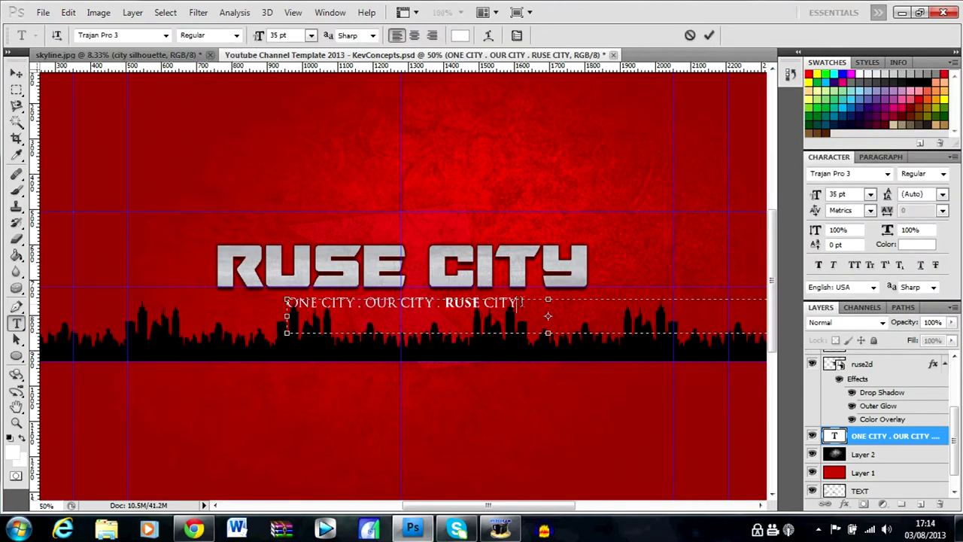
double_click(500, 303)
left_click(459, 35)
key("Return")
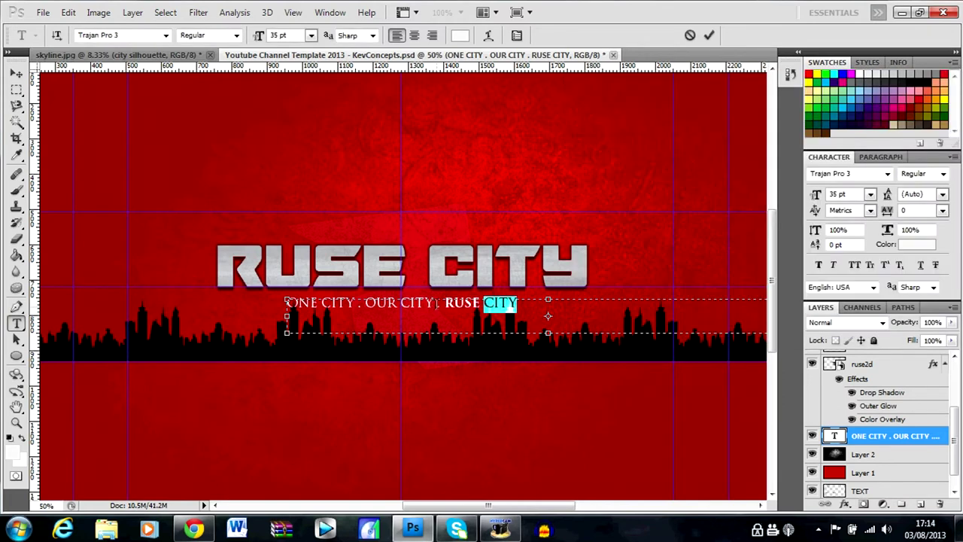
left_click(16, 73)
left_click_drag(952, 444, 952, 374)
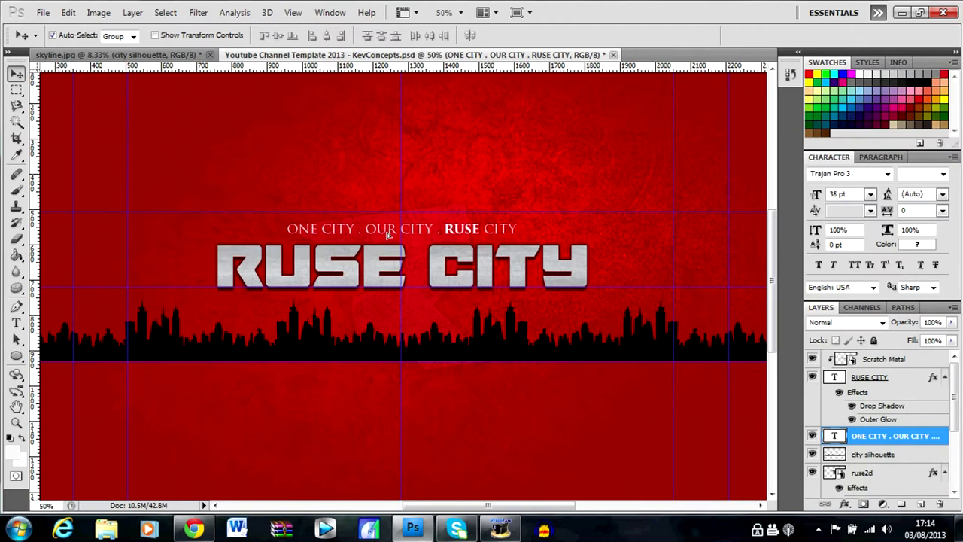
Add a black 24 pt Ash-font WELCOME TO THE CITY text line.
key("t")
left_click_drag(128, 283, 516, 336)
type("WELOM")
key("ctrl+a")
left_click(311, 35)
left_click(301, 219)
left_click(166, 36)
left_click(108, 100)
left_click(310, 36)
left_click(301, 184)
left_click(917, 244)
left_click(908, 86)
left_click(16, 73)
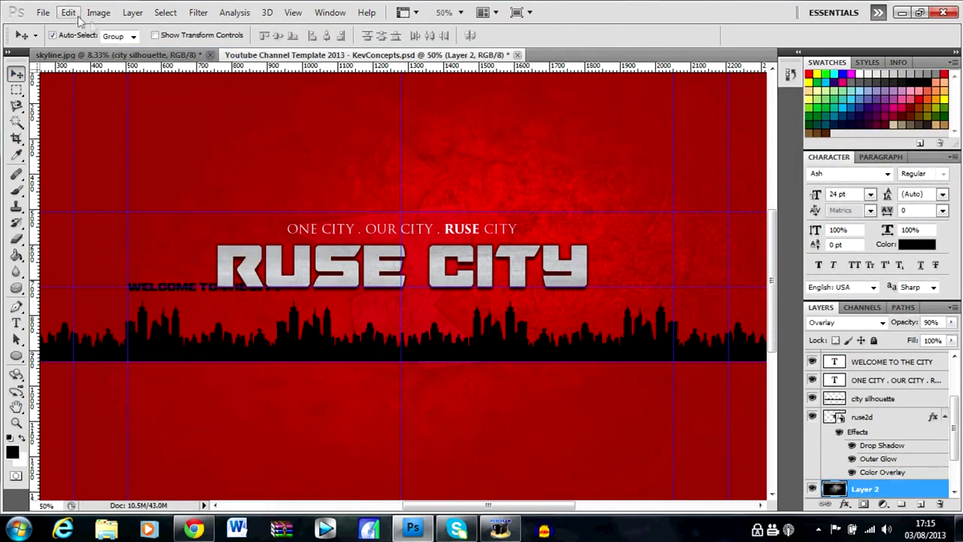
Recreate the WELCOME TO THE CITY line in a new text box and place it below the title.
left_click(67, 12)
left_click(83, 43)
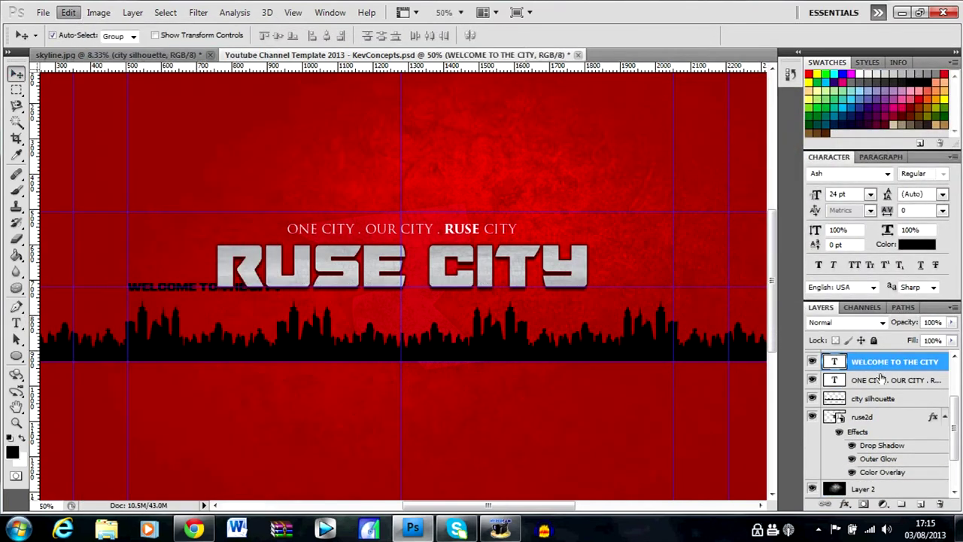
left_click(68, 12)
left_click(83, 43)
key("z")
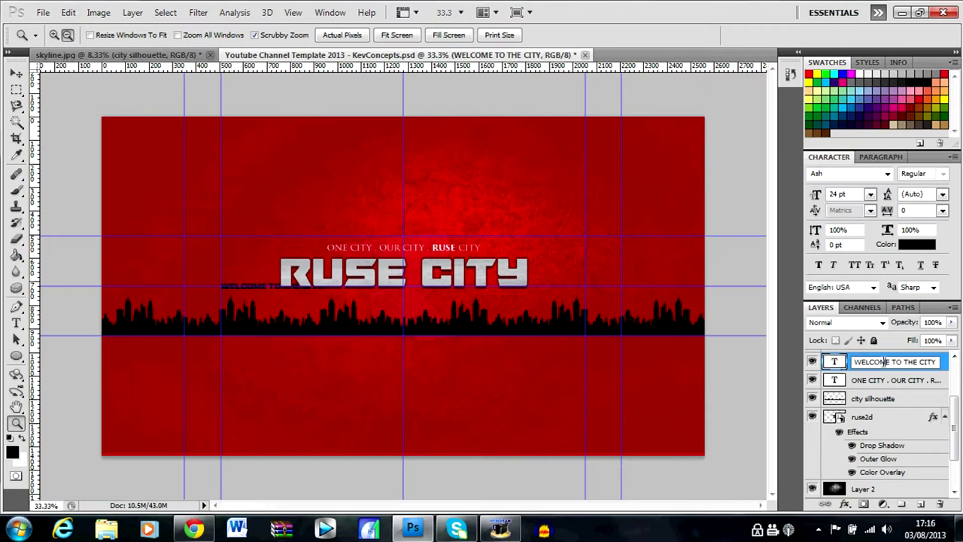
key("v")
key("Delete")
key("t")
left_click_drag(220, 180, 529, 235)
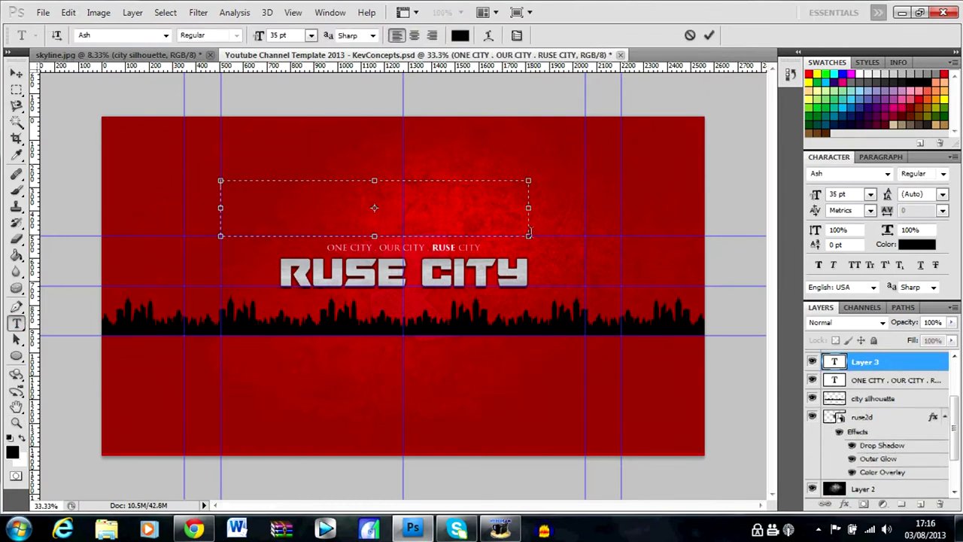
type("WELCOME TO THE CITY")
left_click(16, 73)
left_click_drag(297, 189, 402, 299)
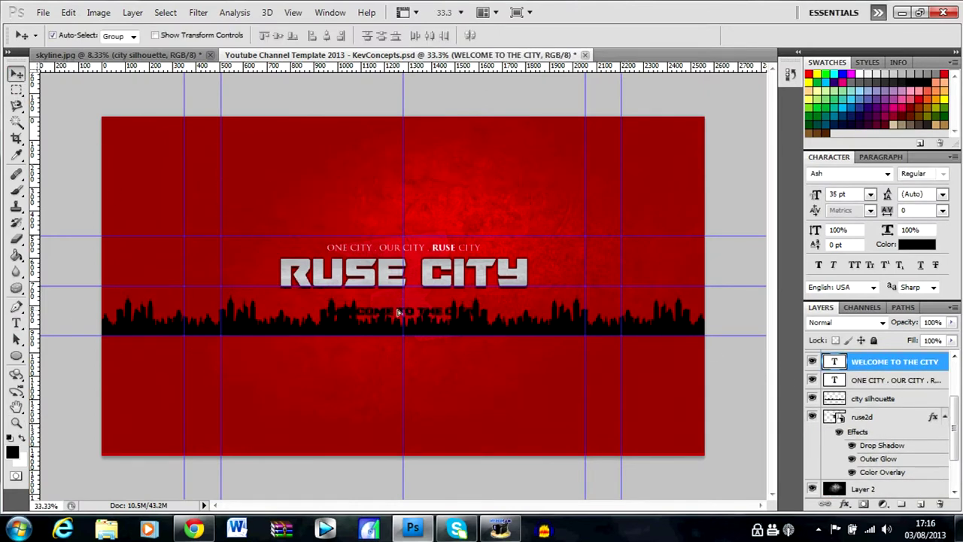
Give the welcome text a white outer glow at 100% opacity.
left_click(727, 183)
key("Return")
left_click_drag(797, 153, 816, 154)
left_click(587, 210)
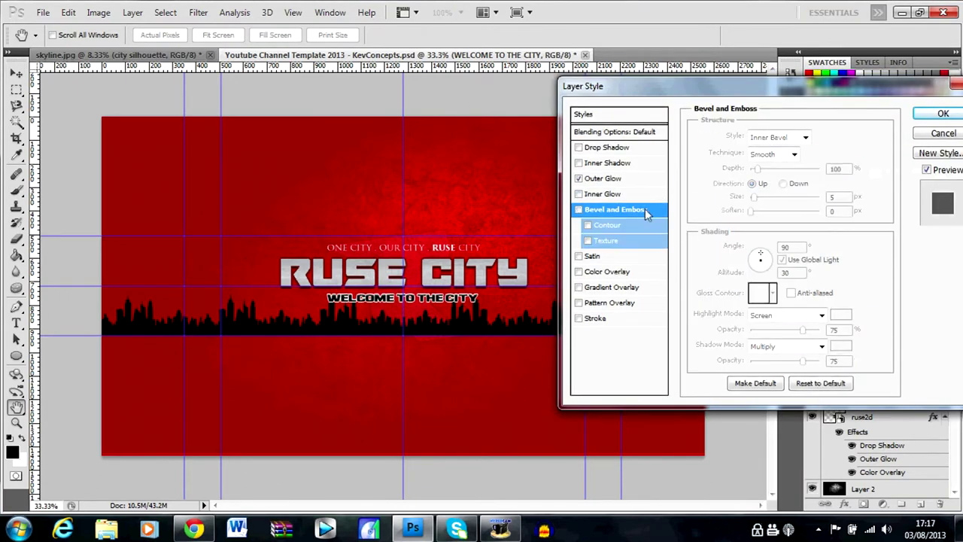
key("Escape")
left_click(132, 12)
Add an empty Layer 3 above the title and merge RUSE CITY into its Scratch Metal texture.
left_click(309, 28)
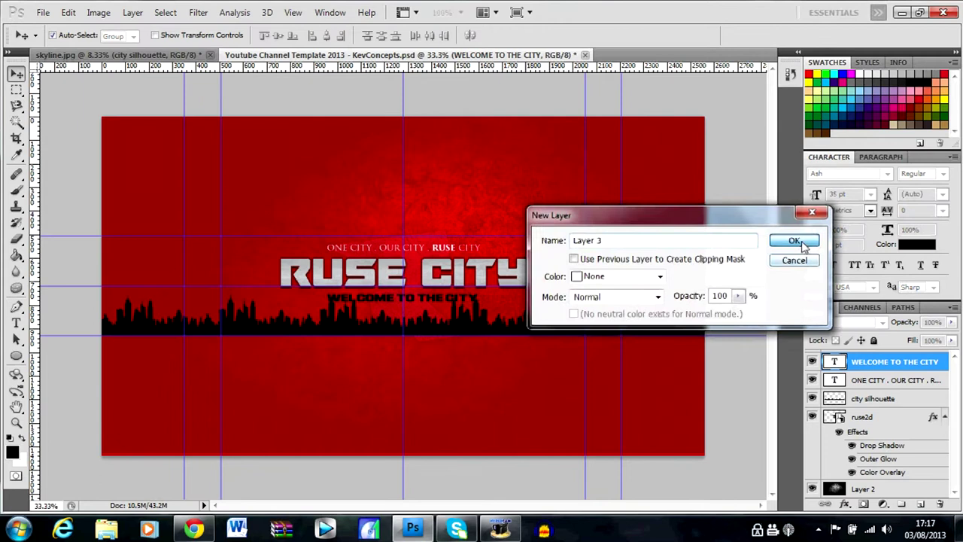
left_click(800, 211)
mouse_move(865, 360)
left_mouse_down()
mouse_move(873, 387)
mouse_move(865, 361)
left_mouse_up()
left_click(871, 397, "shift")
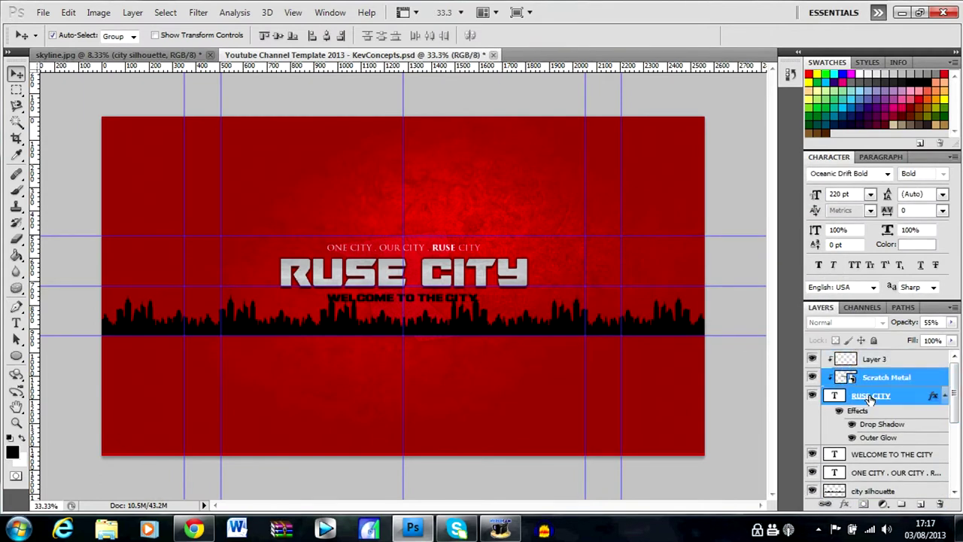
right_click(910, 397)
left_click(850, 248)
Zoom to 50% and add an Outer Glow effect to the WELCOME TO THE CITY layer.
left_click(866, 359)
key("z")
key("ctrl+plus")
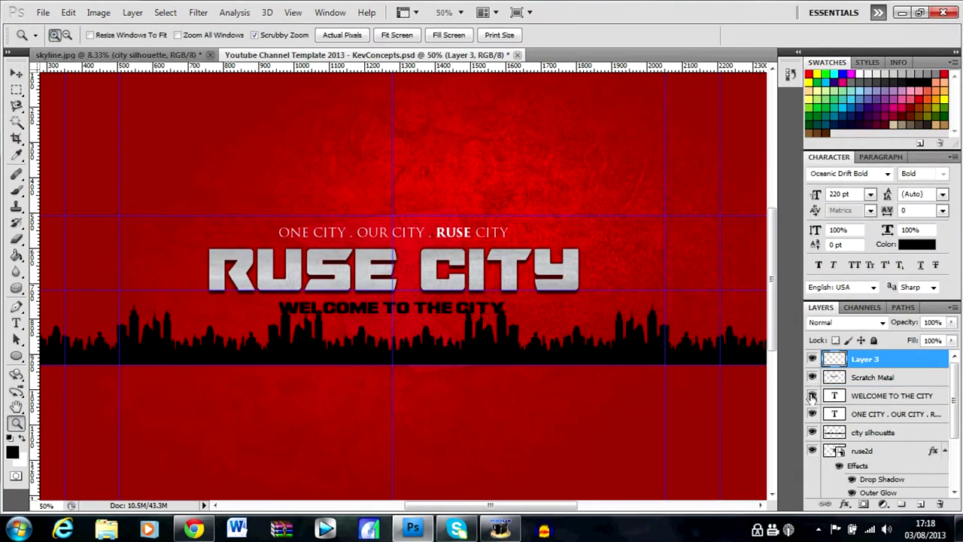
left_click(888, 396)
left_click(845, 504)
left_click(842, 383)
Set a pale outer glow colour on WELCOME TO THE CITY and refine the glow settings.
left_click(774, 183)
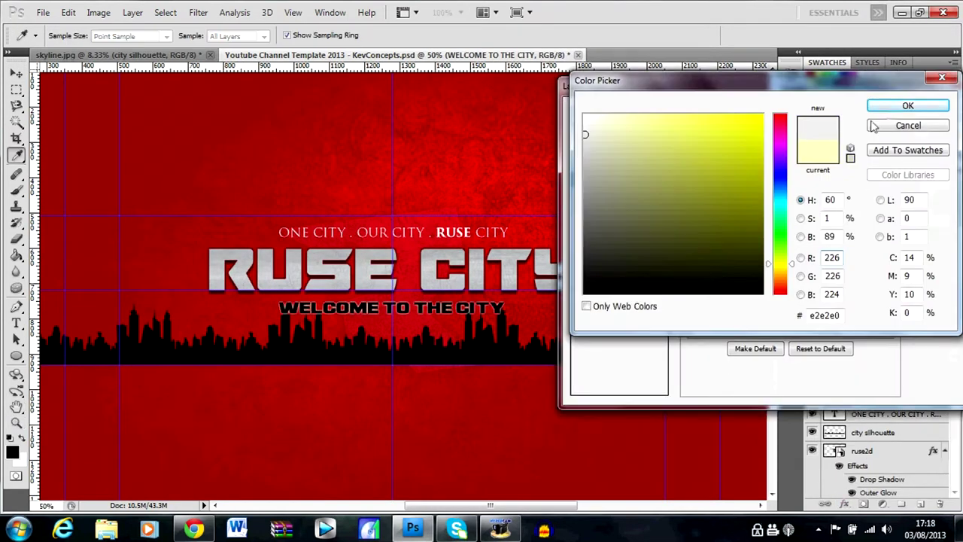
left_click(909, 106)
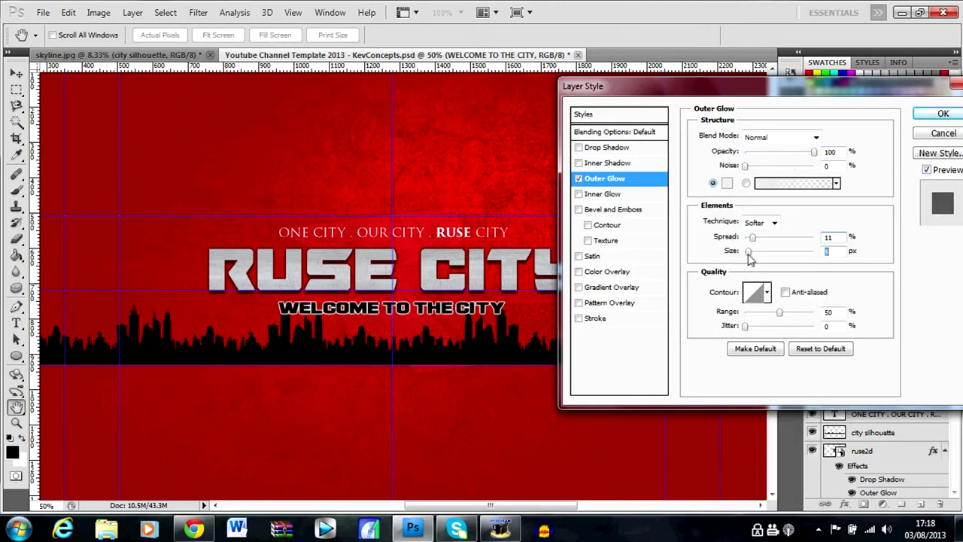
key("Return")
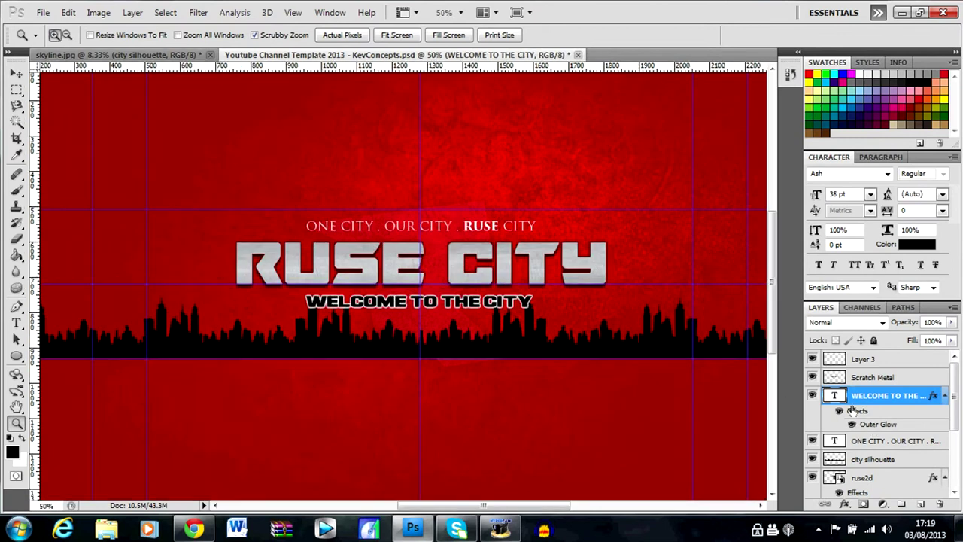
double_click(877, 424)
key("Return")
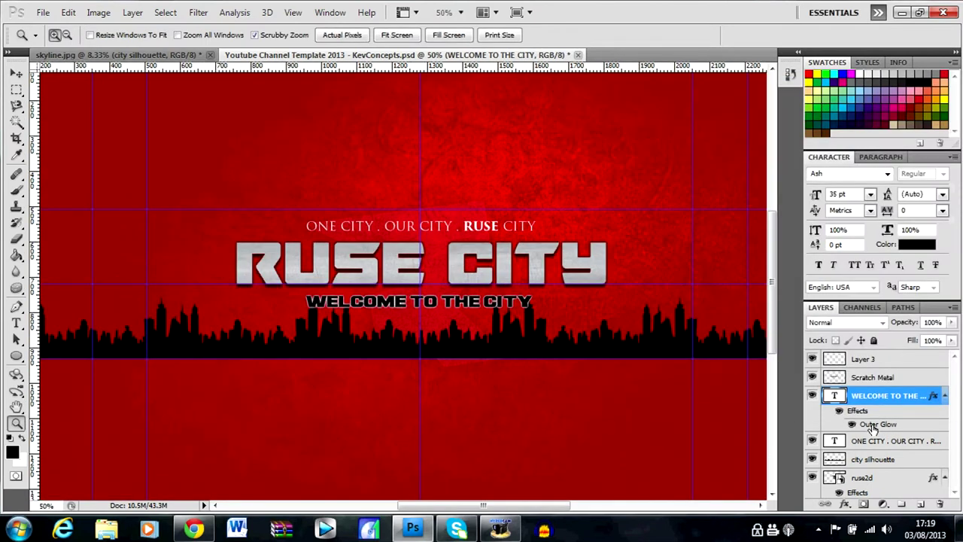
double_click(873, 426)
left_click(790, 183)
left_click(907, 106)
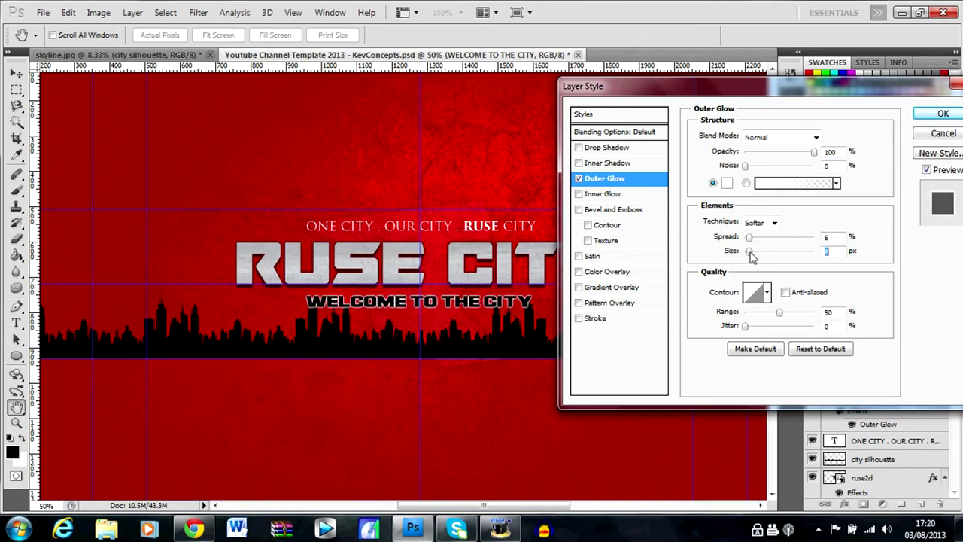
key("Return")
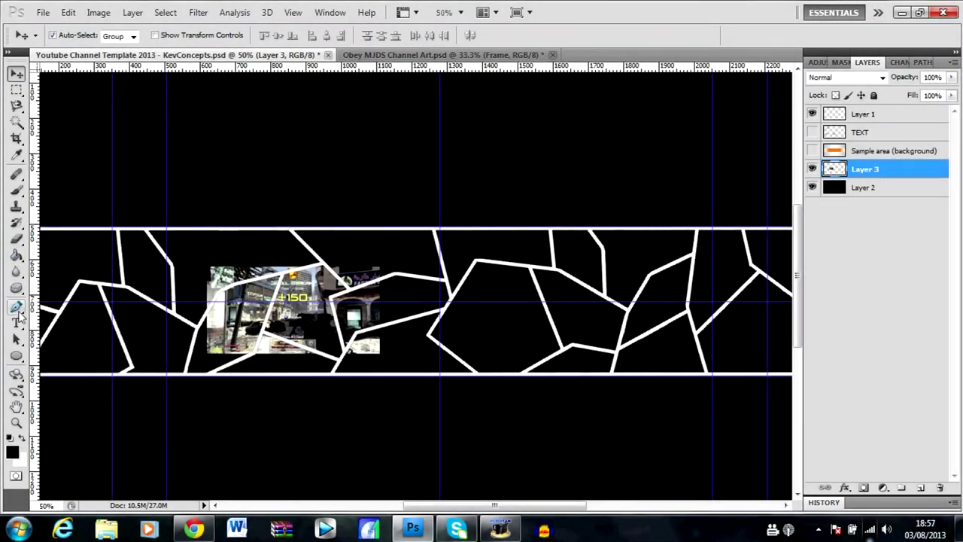
Trace a glass shard with the Pen and cut it onto its own layer.
left_click(16, 308)
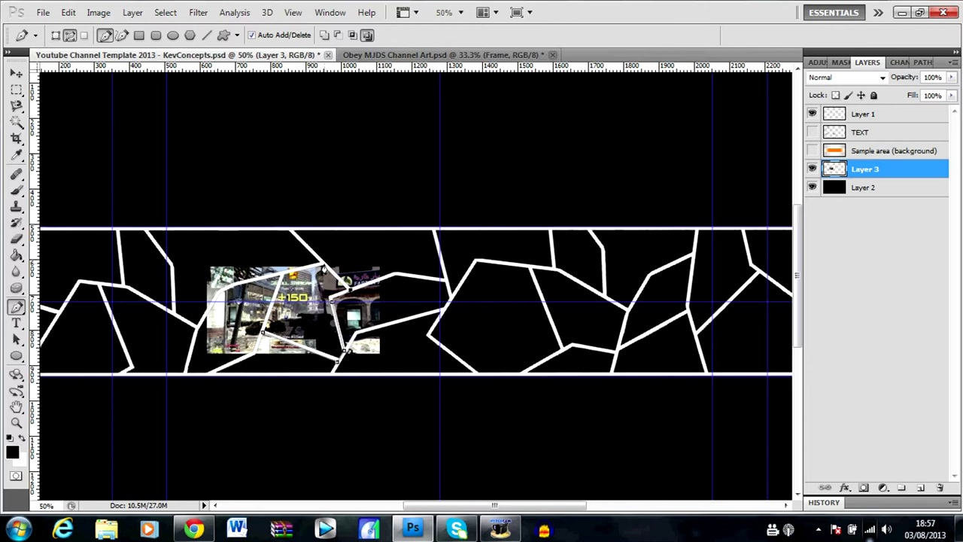
right_click(299, 317)
left_click(353, 381)
left_click(555, 150)
key("m")
right_click(280, 298)
left_click(335, 155)
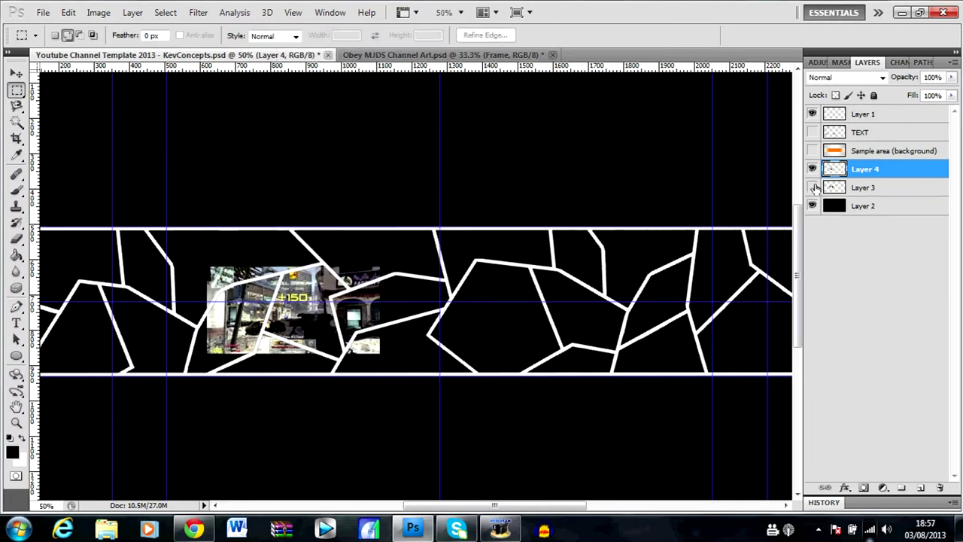
left_click(812, 187)
left_click(881, 190)
Paste a gameplay screenshot, then scale and position it over the next shard.
key("alt+Tab")
left_click(437, 295)
key("alt+Tab")
left_click(68, 12)
left_click(105, 134)
key("v")
left_click_drag(402, 294, 414, 342)
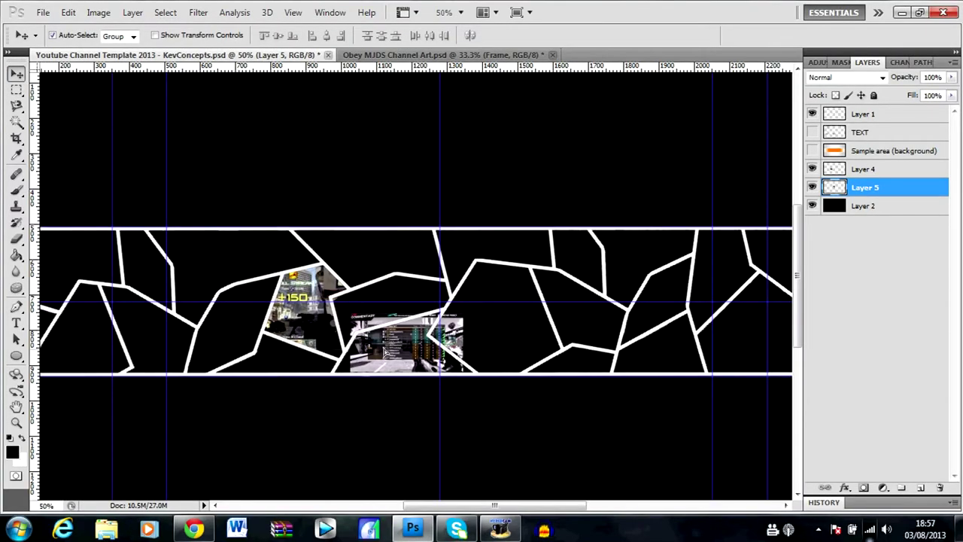
key("m")
right_click(432, 290)
left_click(443, 277)
left_click_drag(361, 372, 334, 389)
key("Return")
key("v")
left_click_drag(395, 362, 390, 358)
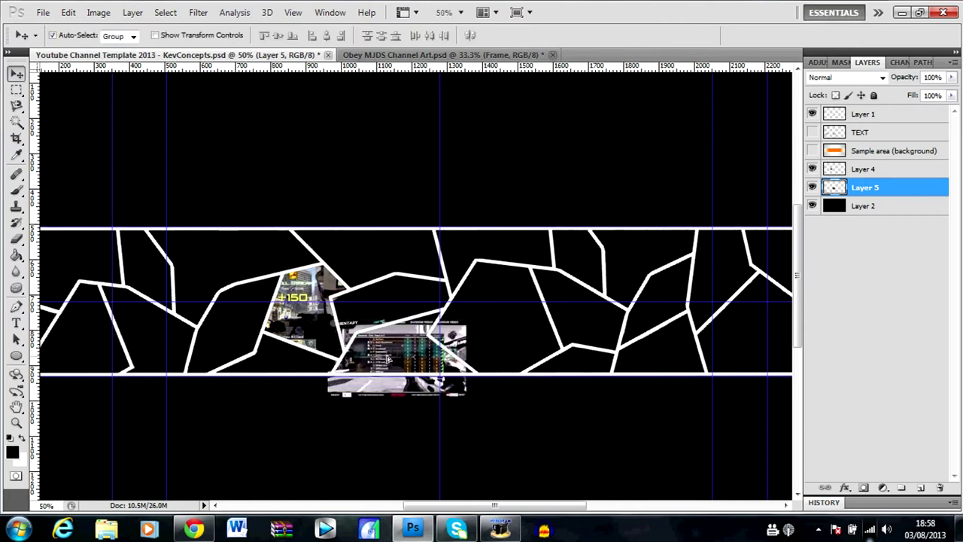
Trace the screenshot's shard at 66.7% zoom and cut it onto its own layer.
left_click(17, 306)
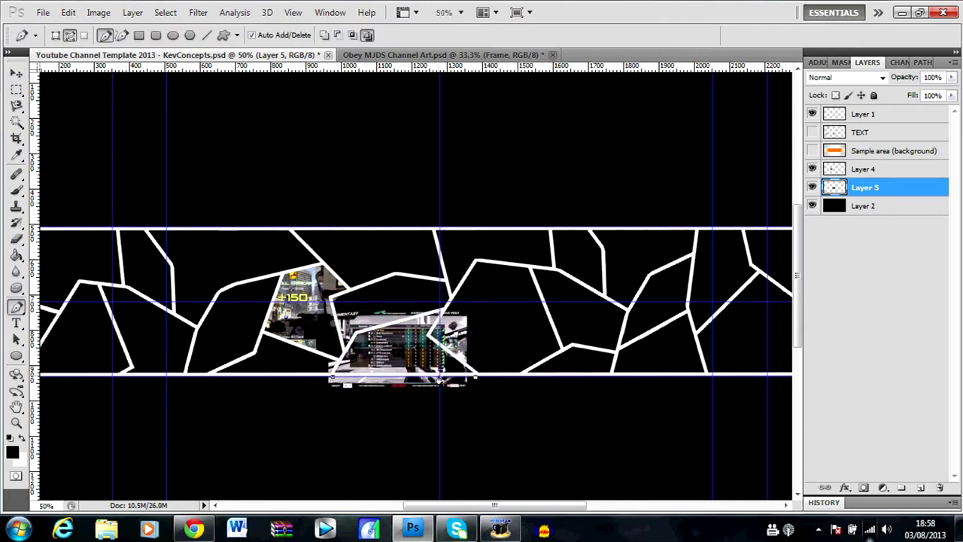
key("z")
key("ctrl+plus")
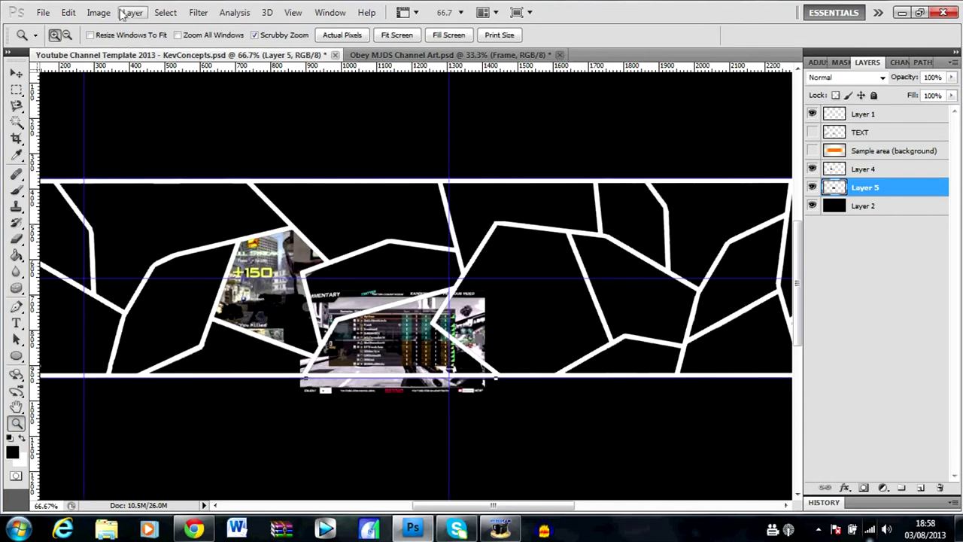
left_click(68, 12)
left_click(161, 60)
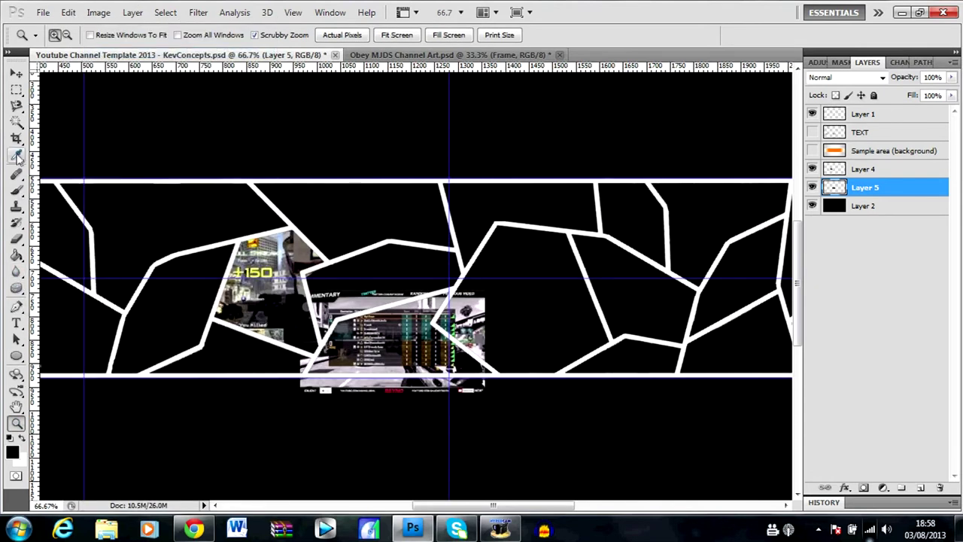
key("p")
key("alt+ctrl+z")
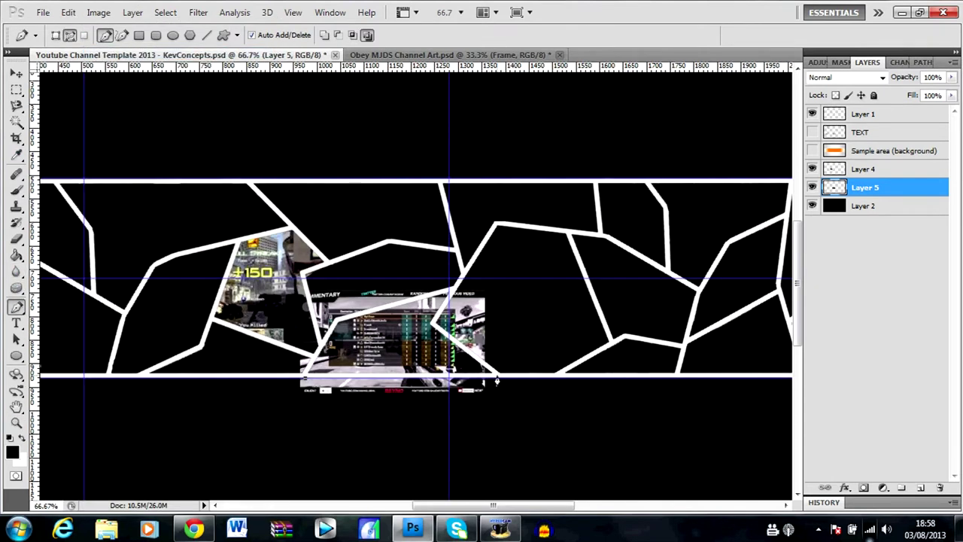
right_click(339, 337)
left_click(393, 417)
left_click(555, 151)
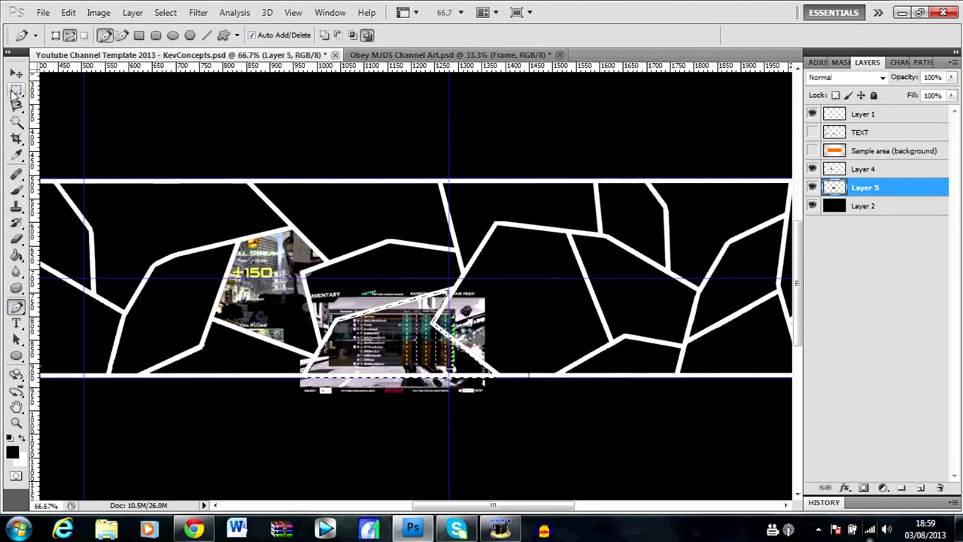
left_click(15, 89)
right_click(377, 344)
left_click(406, 192)
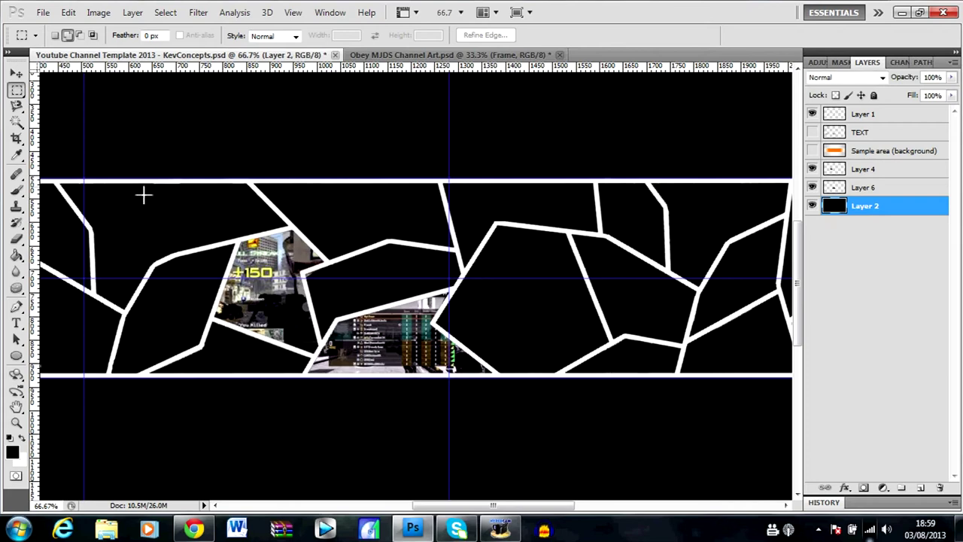
Zoom out to the full banner and bring up the YouTube channel's videos.
key("z")
left_click(271, 159, "alt")
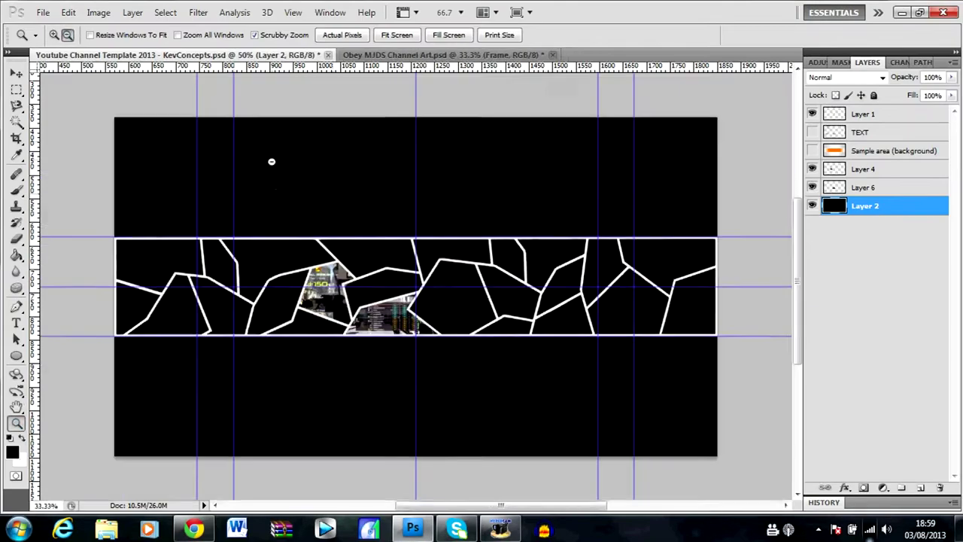
key("v")
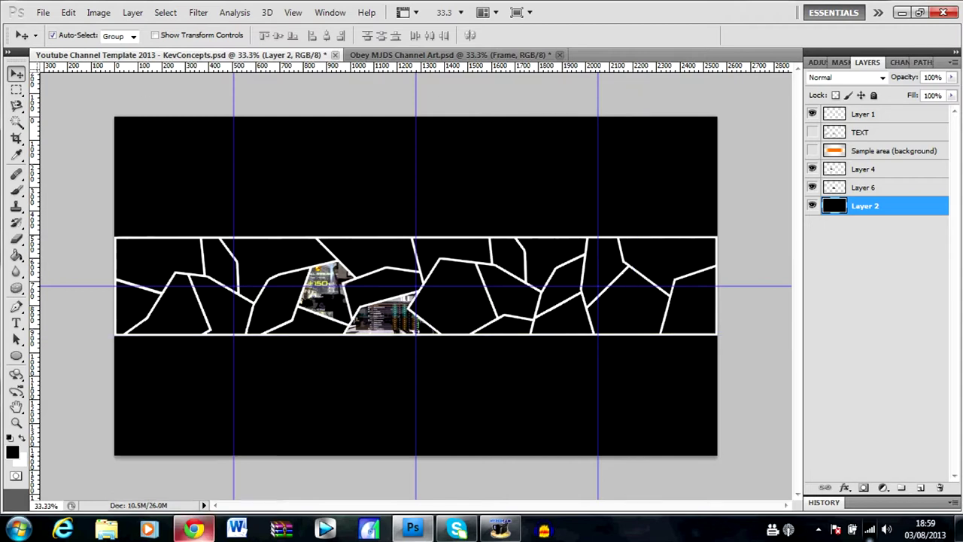
left_click(194, 529)
Copy a YouTube video thumbnail and paste it into the banner over the shards.
right_click(557, 280)
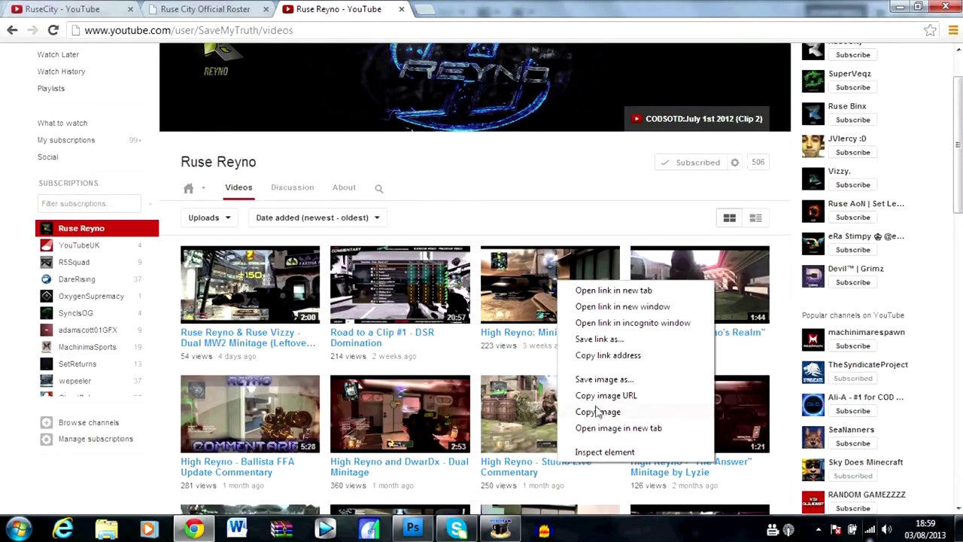
left_click(607, 410)
key("alt+Tab")
left_click(68, 12)
left_click(90, 139)
left_click(17, 423)
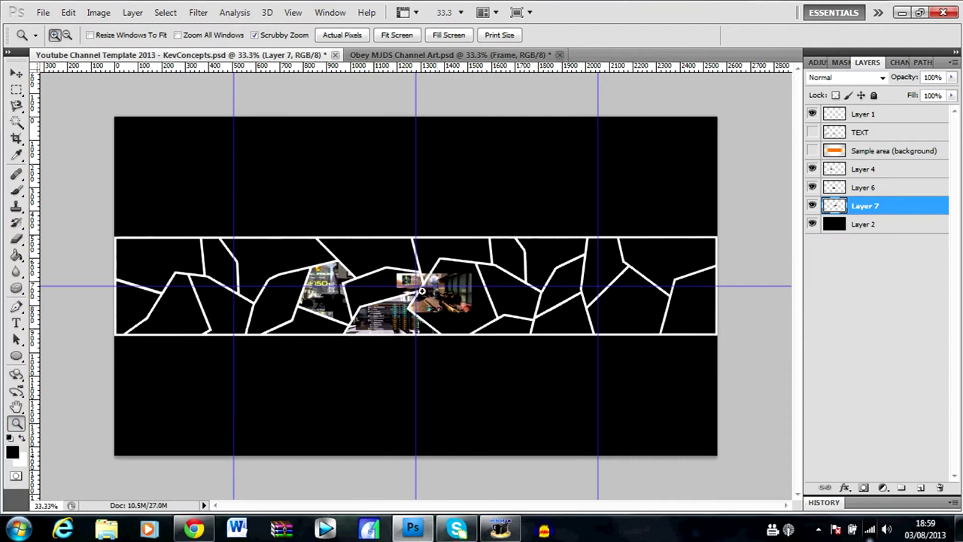
left_click(449, 293)
key("v")
left_click_drag(356, 248, 267, 232)
Enlarge the pasted thumbnail with Free Transform and nudge it into place.
key("m")
right_click(355, 289)
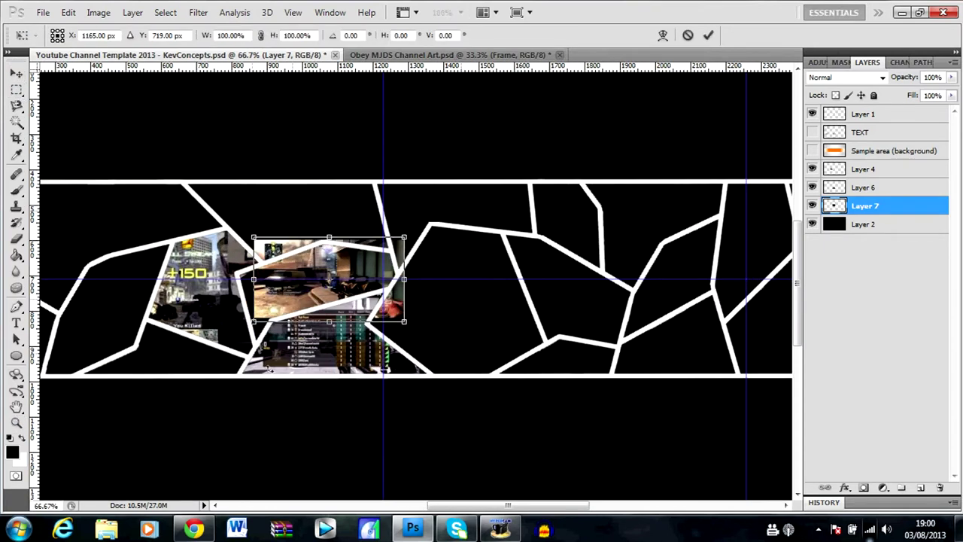
left_click(399, 391)
left_click_drag(254, 324, 222, 340)
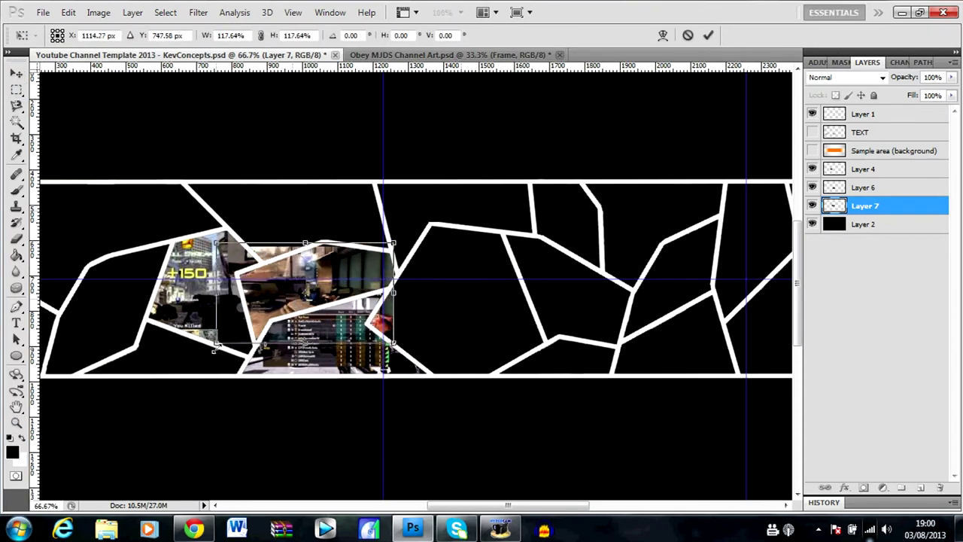
key("Return")
key("v")
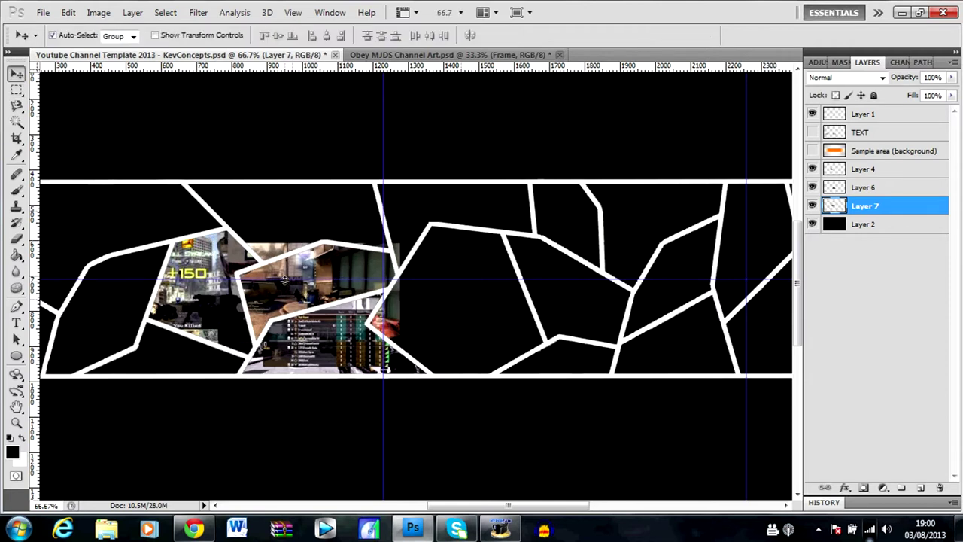
left_click_drag(380, 301, 387, 301)
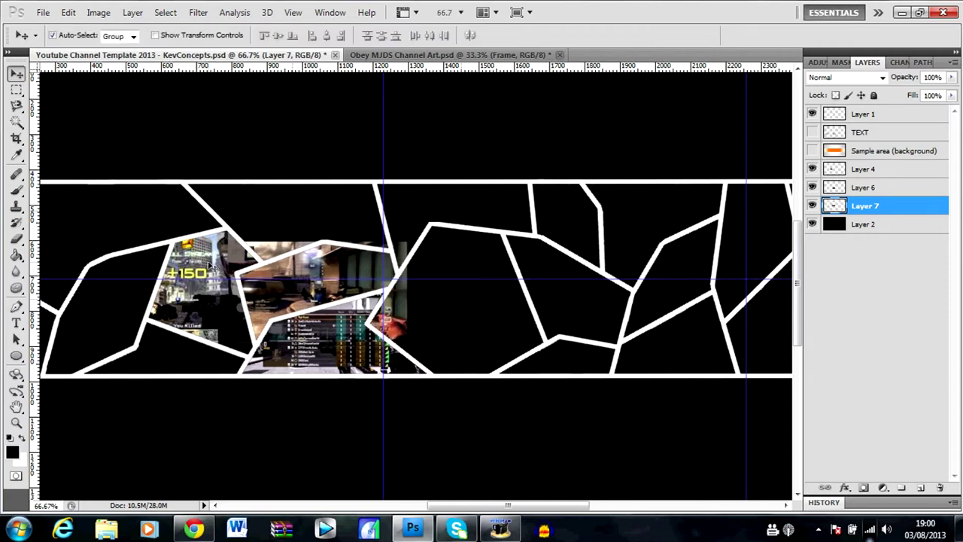
Turn the middle polygon path into a selection and copy that area to a new layer.
left_click(16, 306)
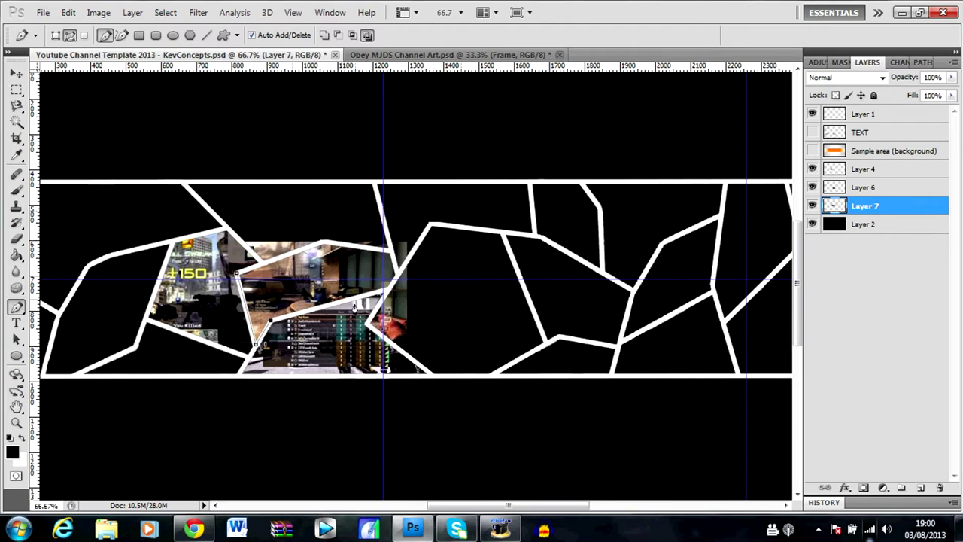
right_click(299, 272)
left_click(354, 336)
key("Return")
key("m")
right_click(316, 282)
left_click(382, 142)
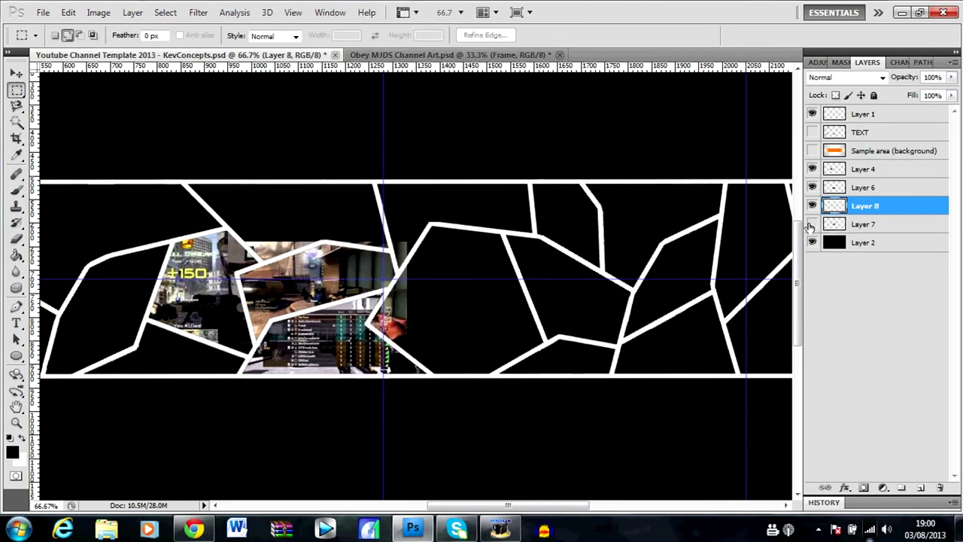
Undo an accidental clear, delete leftover Layer 7, and commit the clipped screenshot's transform.
key("Delete")
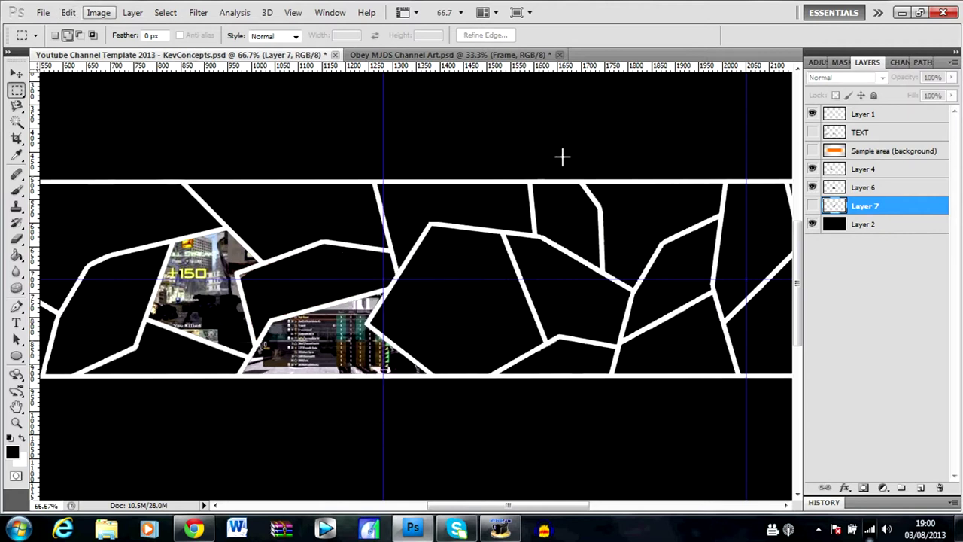
left_click(68, 12)
left_click(107, 51)
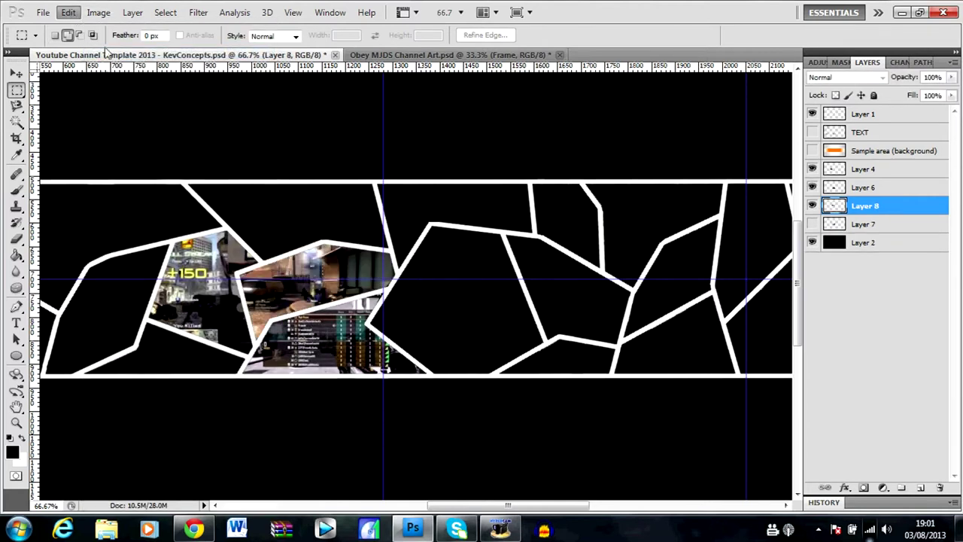
left_click(818, 225)
key("Delete")
right_click(336, 255)
left_click(398, 340)
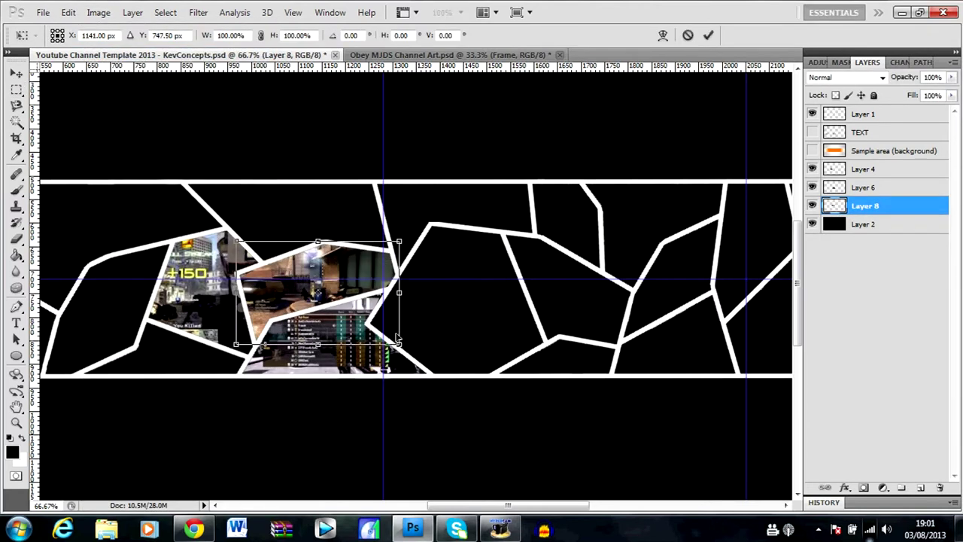
key("Return")
Paste a copied gameplay thumbnail into the banner and move it over the top-left polygons.
key("alt+Tab")
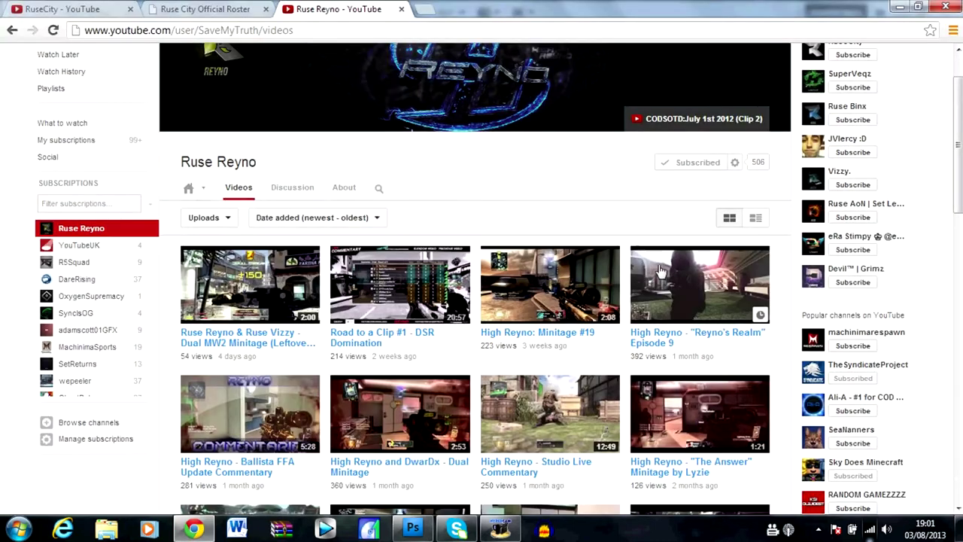
scroll(431, 501, "down", 2)
left_click(412, 529)
left_click(67, 12)
left_click(113, 133)
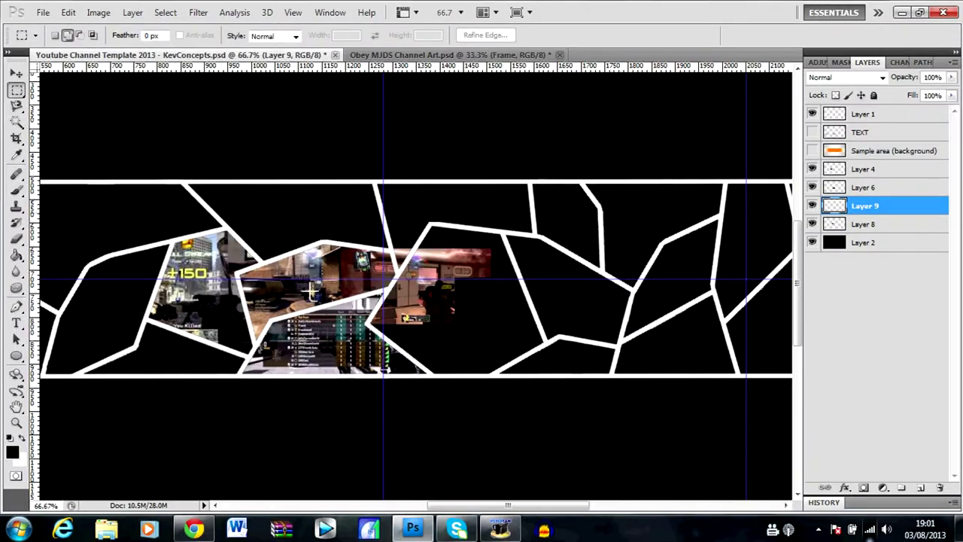
key("v")
left_click_drag(431, 286, 280, 220)
Enlarge the pasted screenshot with Free Transform and shift it up over the top polygon.
left_click(194, 529)
key("alt+Tab")
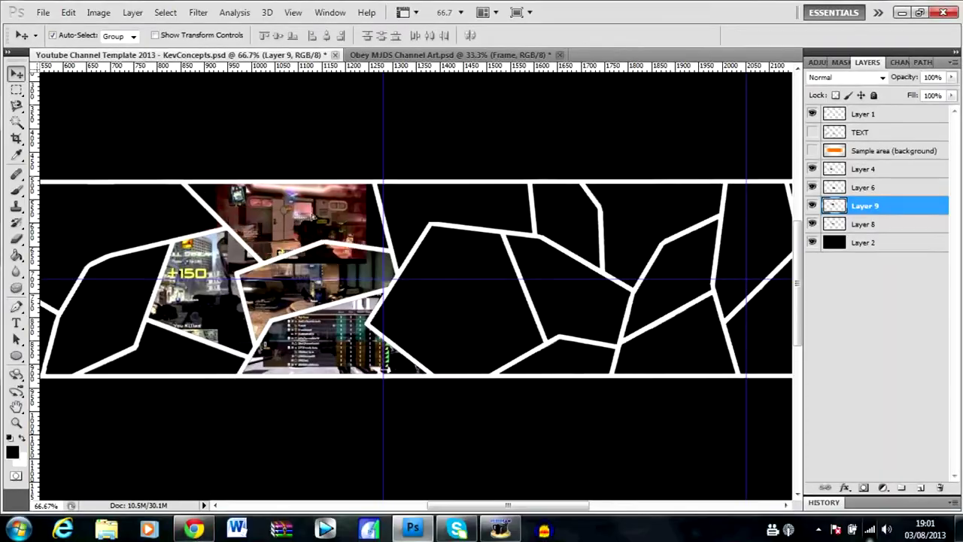
key("m")
right_click(268, 216)
left_click(322, 337)
left_click_drag(337, 278, 392, 278)
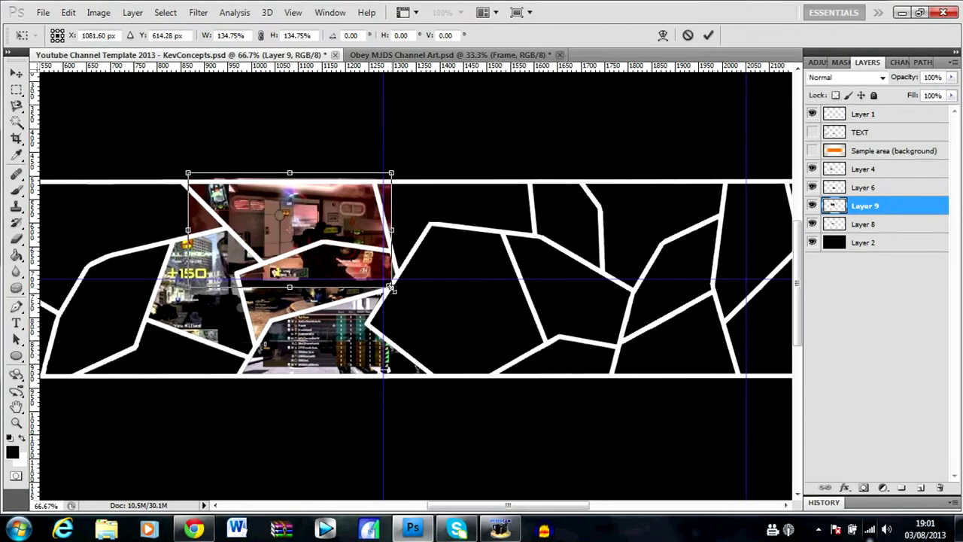
key("Return")
key("v")
left_click_drag(317, 231, 317, 207)
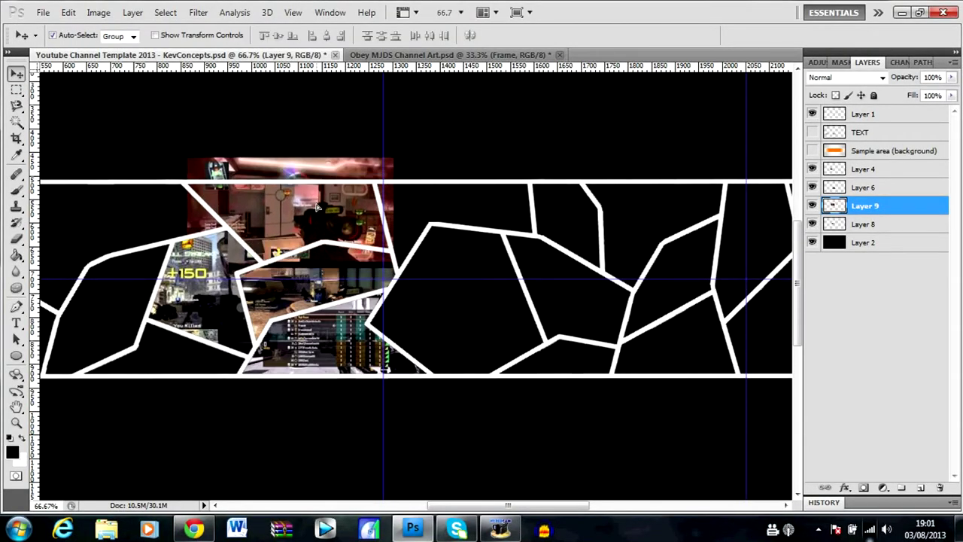
Cut the top polygon out of the screenshot onto a new layer, and hide leftover Layer 9.
key("p")
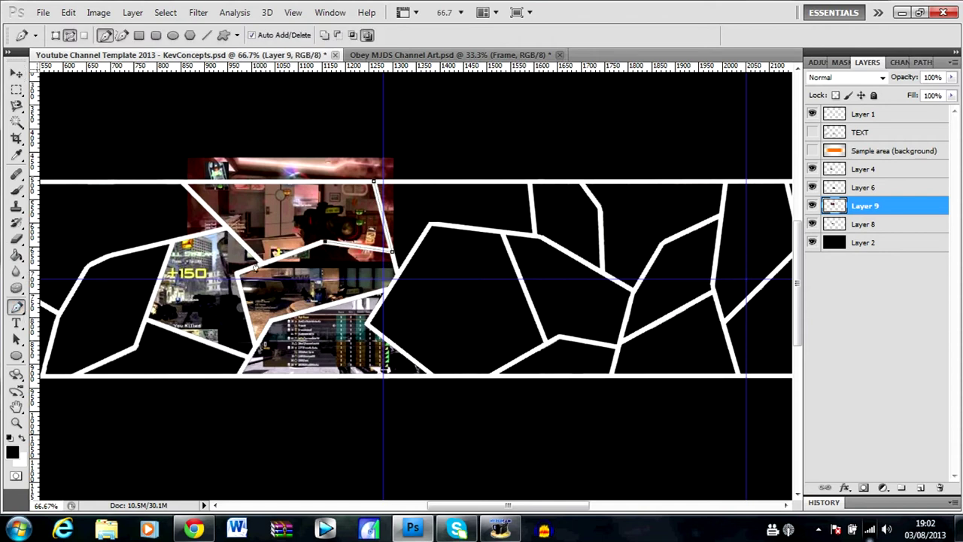
right_click(389, 200)
left_click(430, 206)
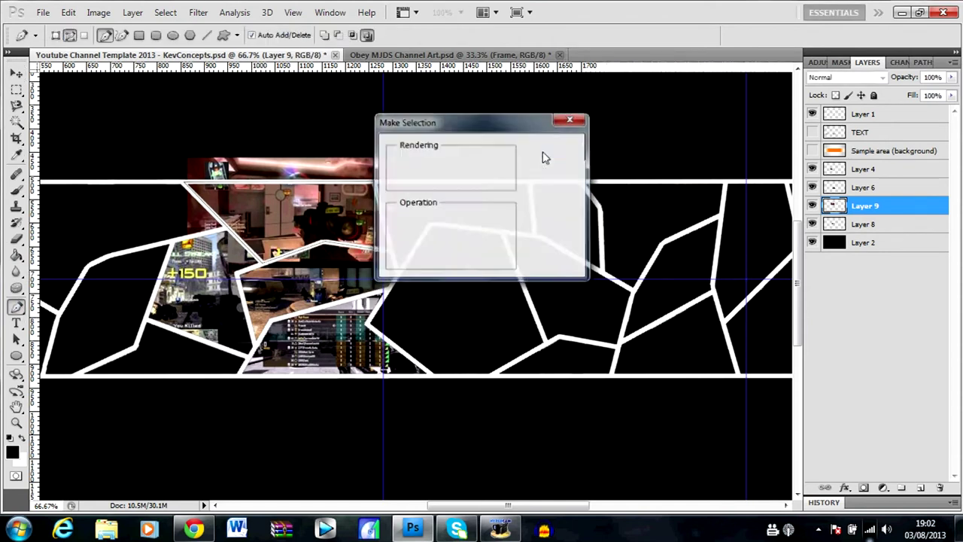
left_click(563, 134)
key("m")
right_click(273, 218)
left_click(337, 345)
left_click(855, 225)
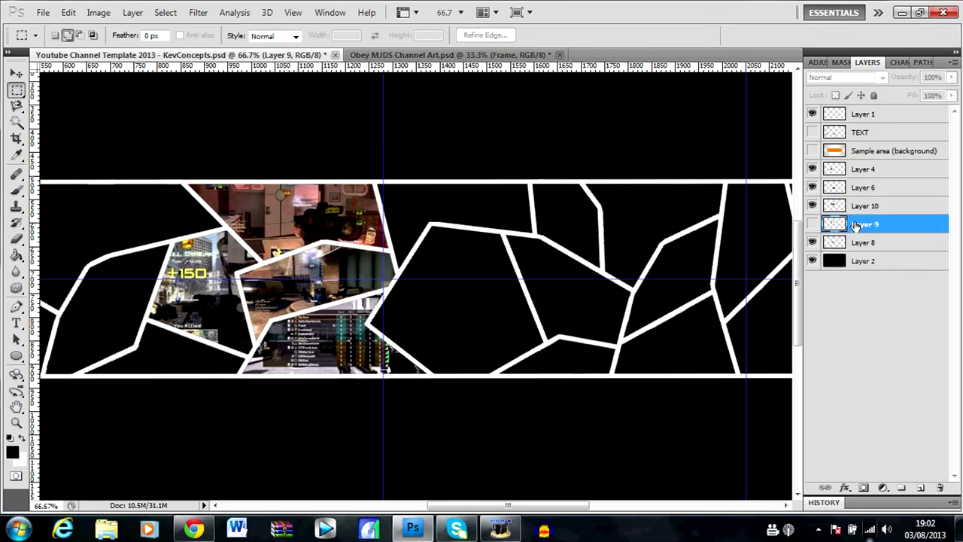
Paste another YouTube thumbnail and scale it over the lower-left polygons.
left_click(195, 530)
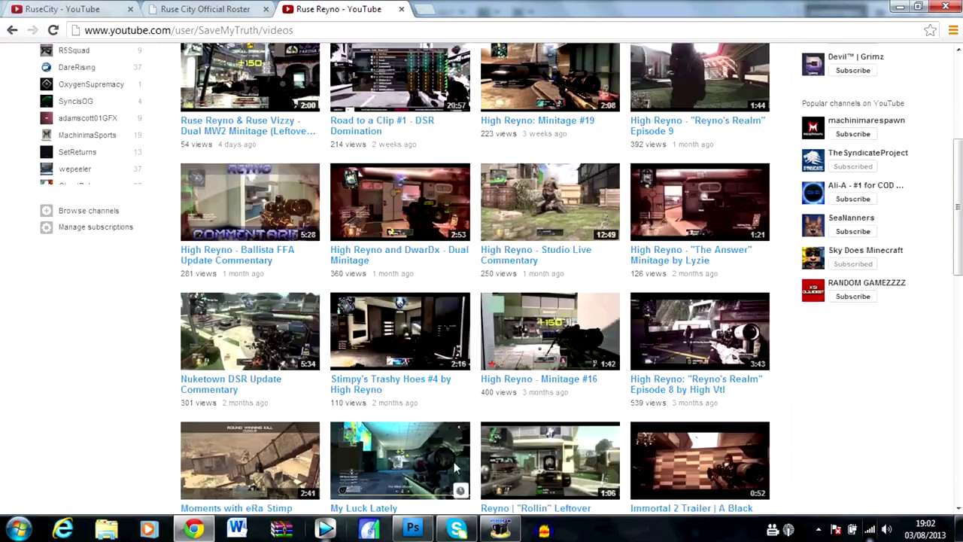
left_click(69, 13)
left_click(106, 132)
key("v")
left_click_drag(406, 309, 189, 358)
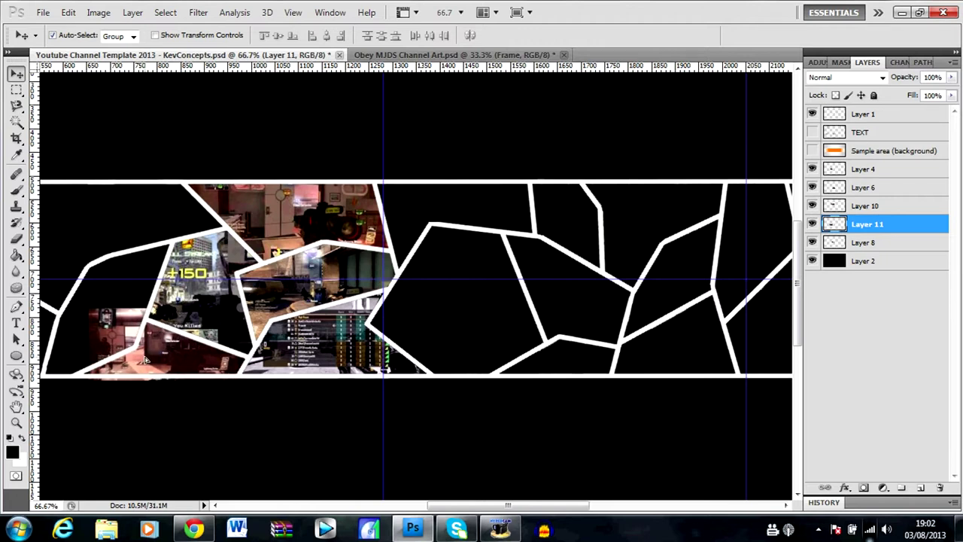
key("m")
right_click(182, 319)
left_click(210, 294)
left_click_drag(86, 387, 78, 397)
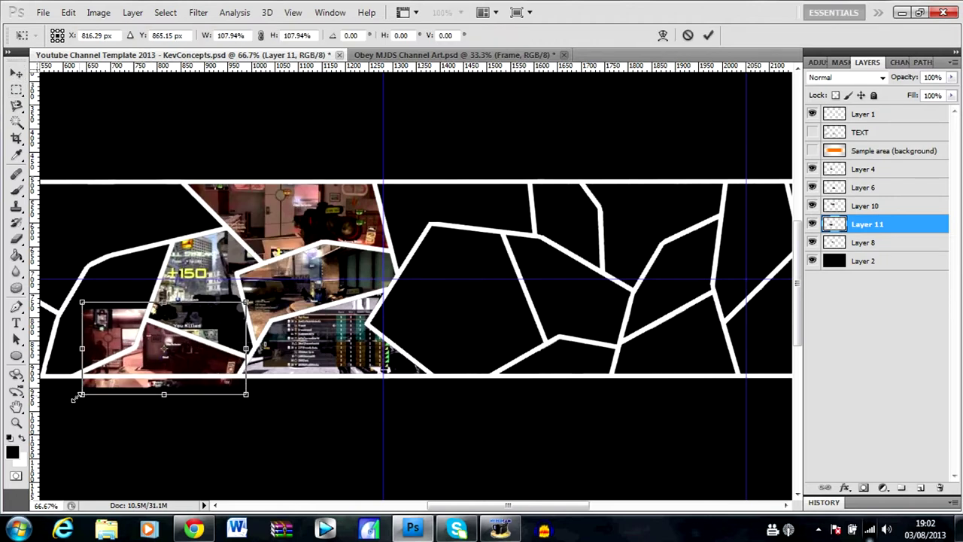
key("Return")
Cut the lower-left shard from the thumbnail onto its own layer using the pen path.
key("p")
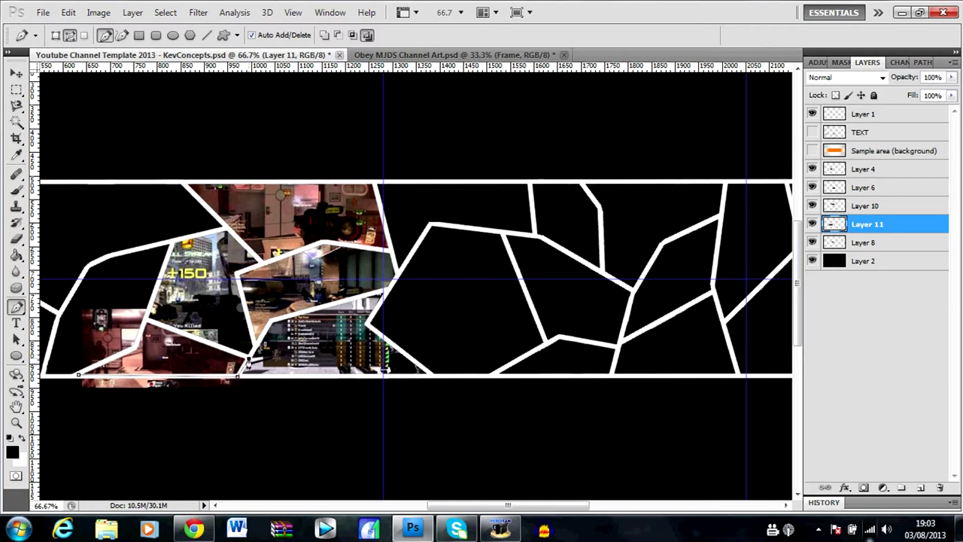
right_click(145, 373)
left_click(181, 289)
key("Return")
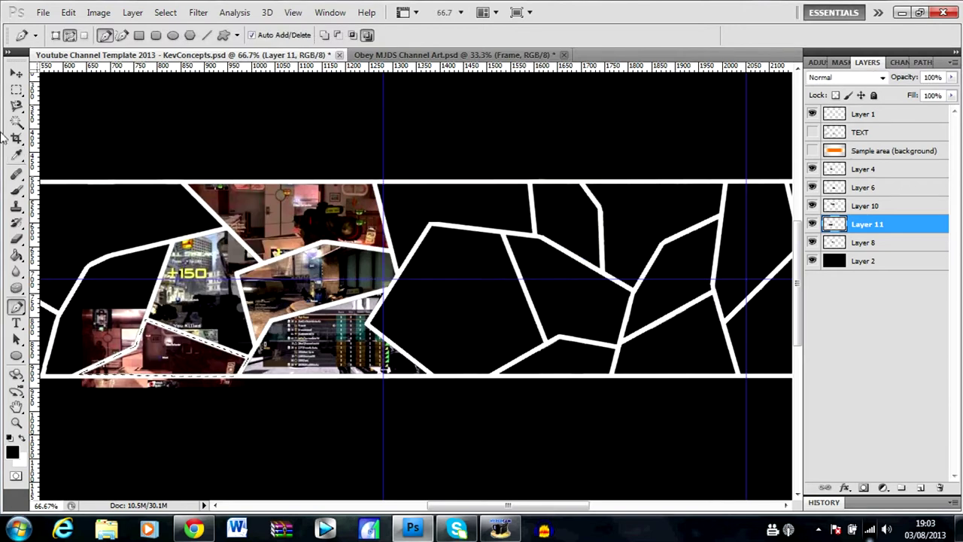
key("m")
right_click(170, 348)
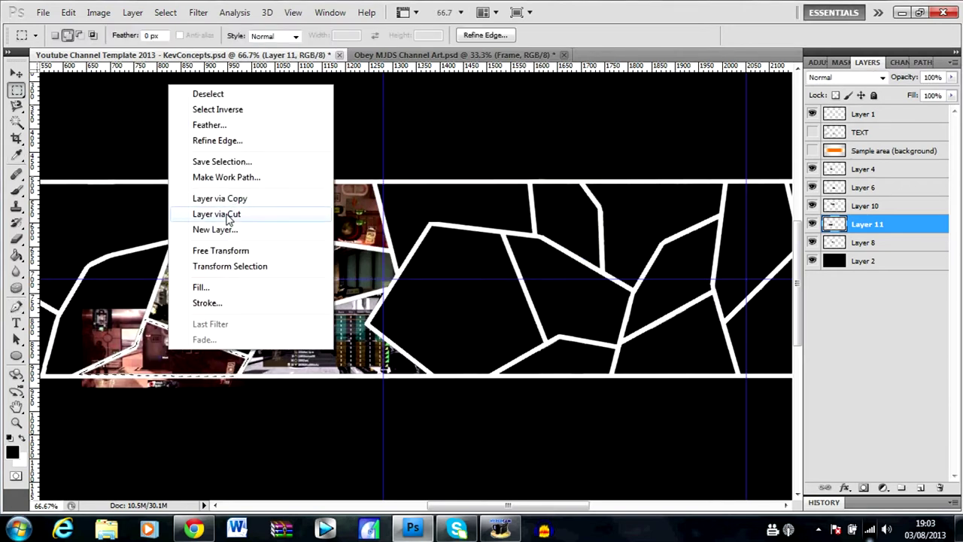
left_click(228, 215)
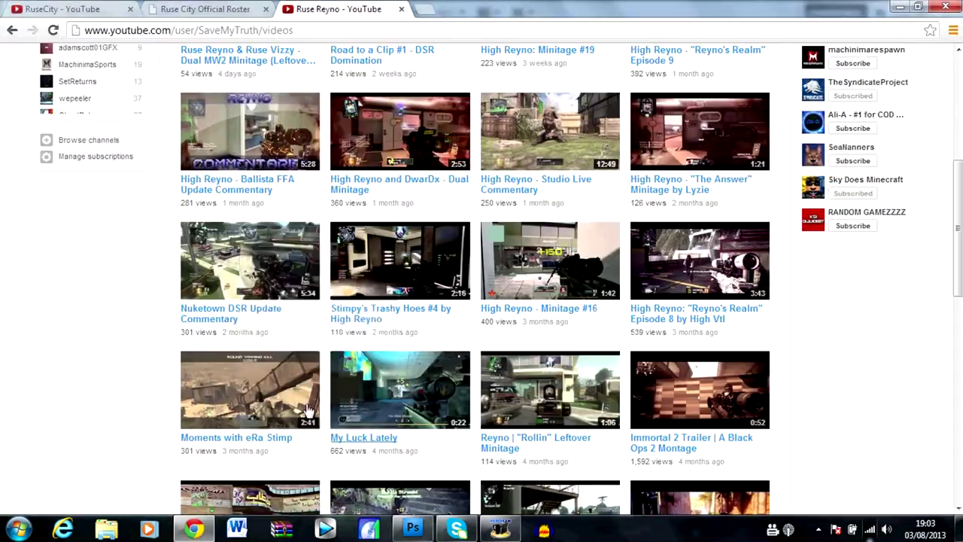
Paste a third thumbnail, enlarge it to about 156% and nudge it up-left.
left_click(68, 12)
left_click(106, 131)
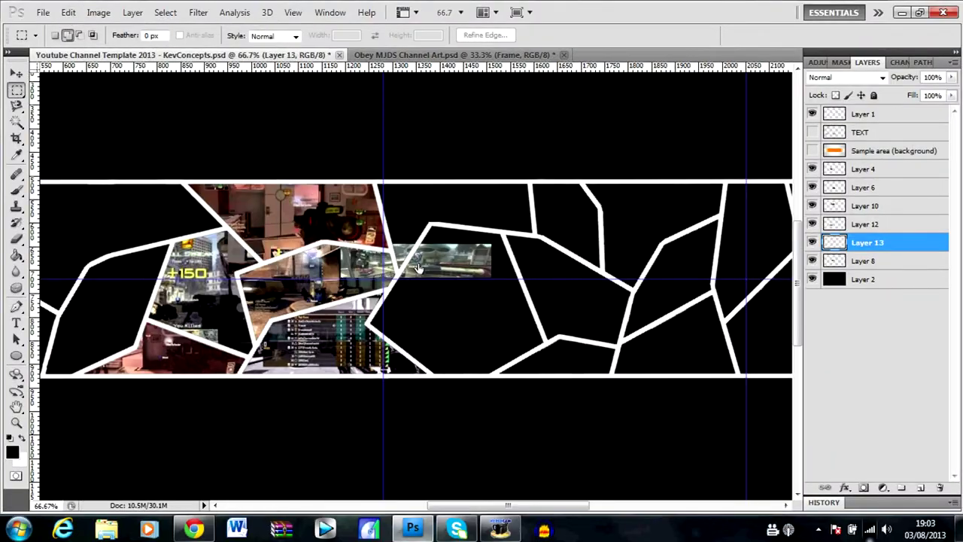
left_click_drag(449, 505, 394, 505)
left_click_drag(706, 296, 357, 235)
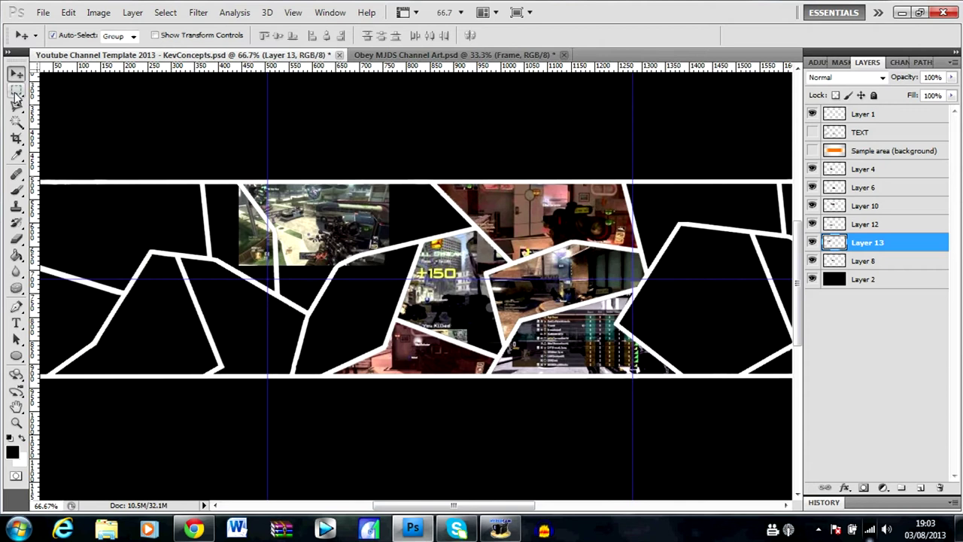
key("ctrl+t")
left_click_drag(461, 307, 474, 313)
left_click_drag(348, 243, 340, 241)
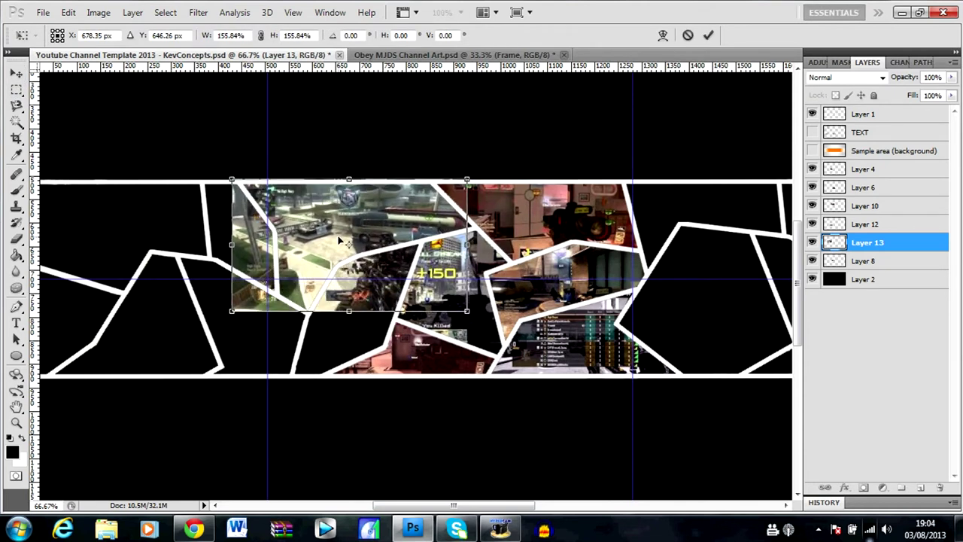
key("Return")
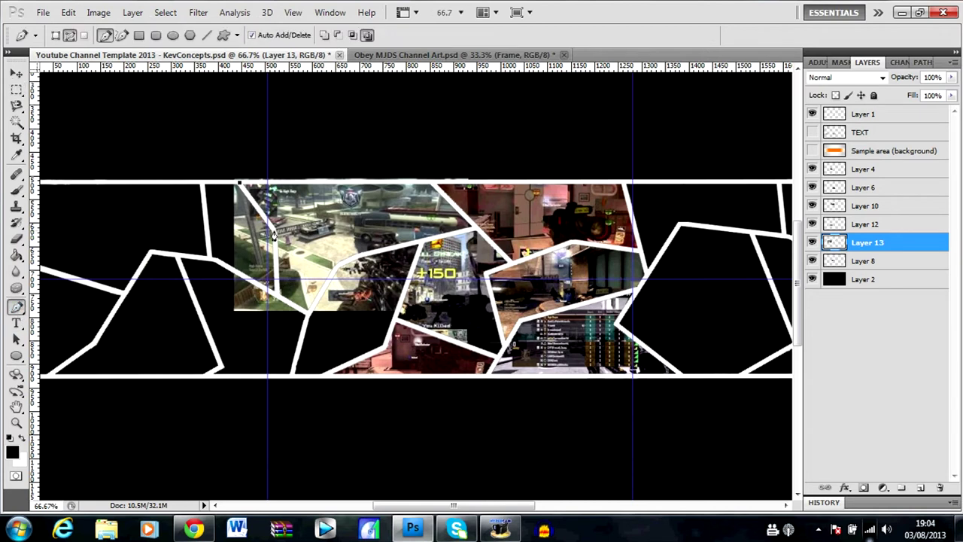
Cut that shard onto a new layer and hide the leftover Layer 13.
right_click(333, 205)
left_click(391, 271)
key("Return")
key("m")
right_click(351, 233)
left_click(391, 365)
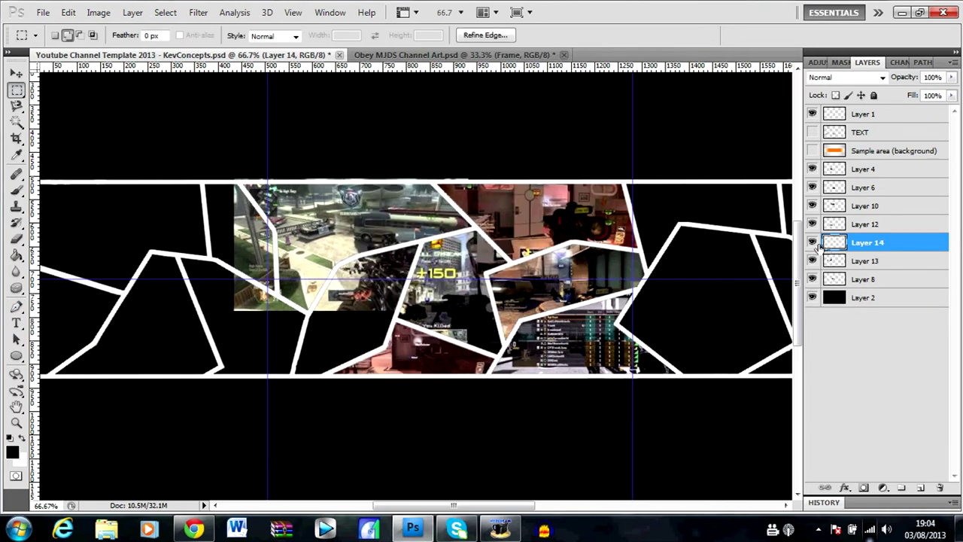
left_click(813, 260)
Copy a new YouTube thumbnail, paste it, and move it over the right-middle polygons.
key("alt+Tab")
right_click(404, 248)
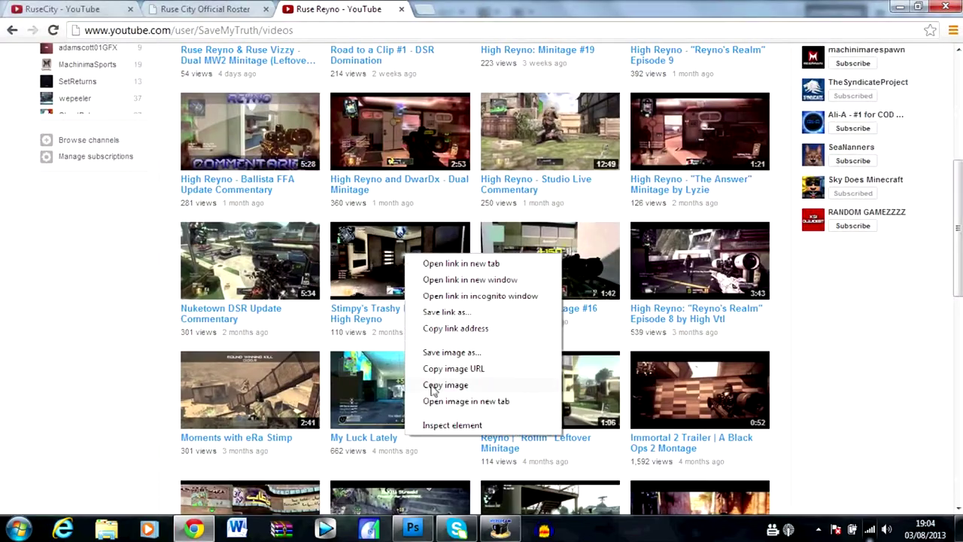
left_click(430, 384)
key("alt+Tab")
left_click(68, 12)
left_click(83, 127)
key("v")
left_click_drag(413, 286, 497, 304)
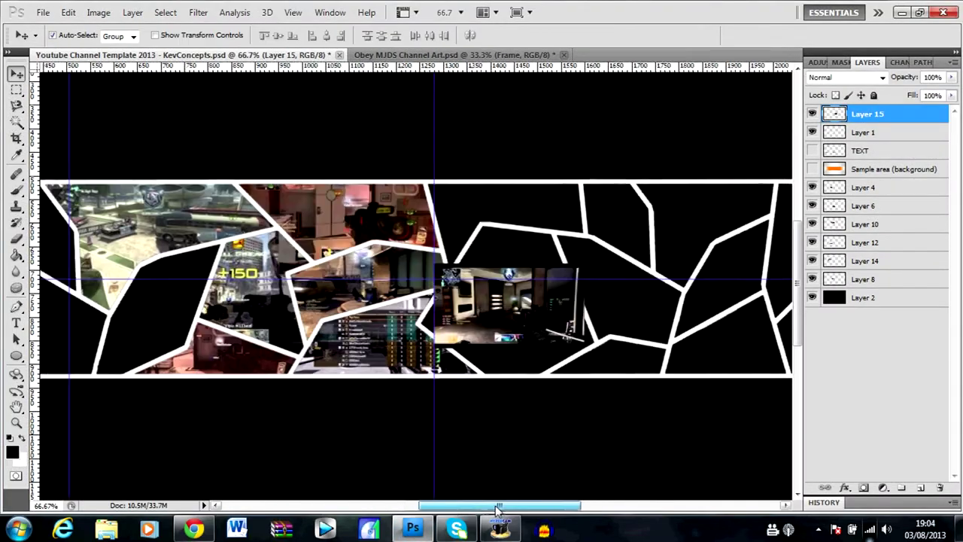
Enlarge the thumbnail to about 183%, reposition it, and place its layer beneath the white frame.
right_click(496, 304)
left_click(549, 430)
left_click_drag(574, 261, 639, 226)
left_click_drag(419, 348, 365, 376)
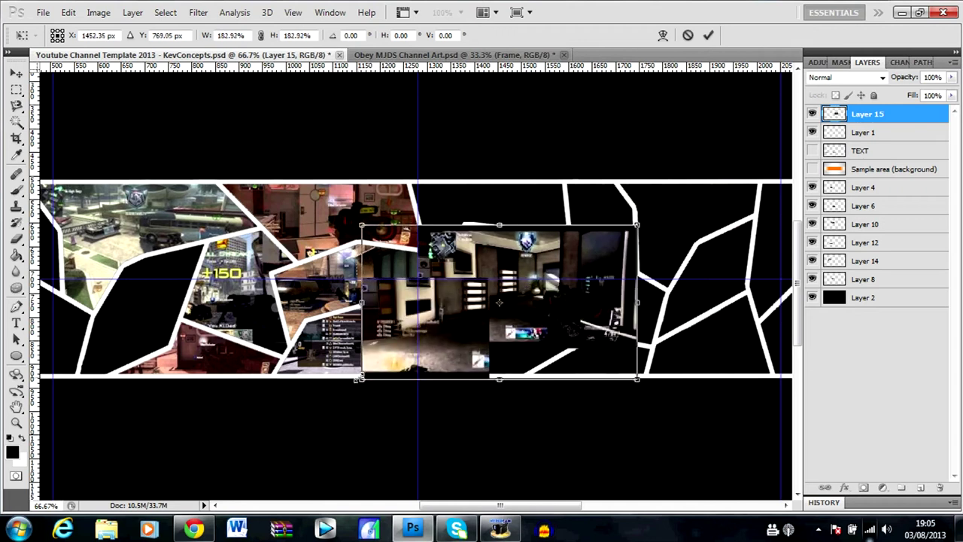
key("Return")
key("m")
left_click_drag(871, 163, 860, 154)
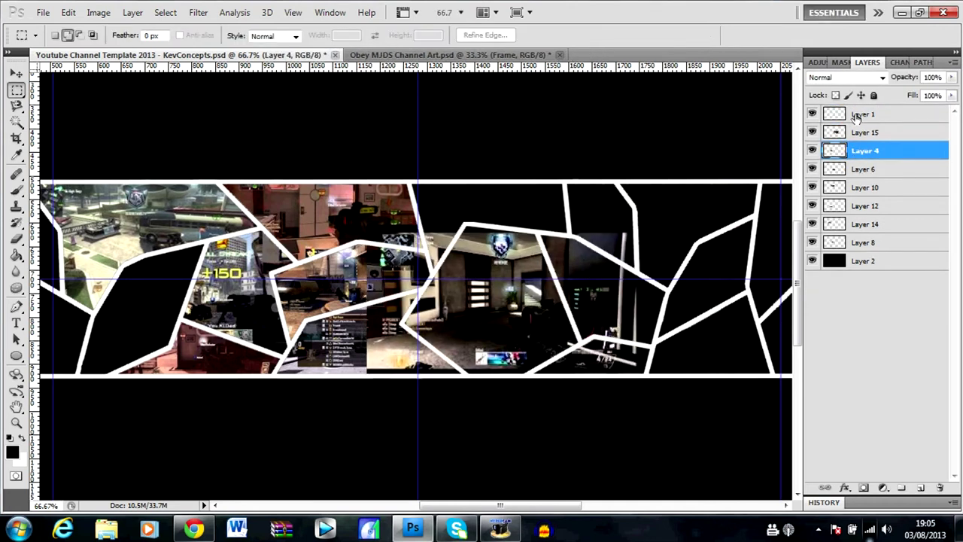
type("frame")
Fine-tune Layer 15's gameplay image position over the central shard, ending about 100 px left.
left_click(866, 132)
right_click(471, 244)
left_click(501, 372)
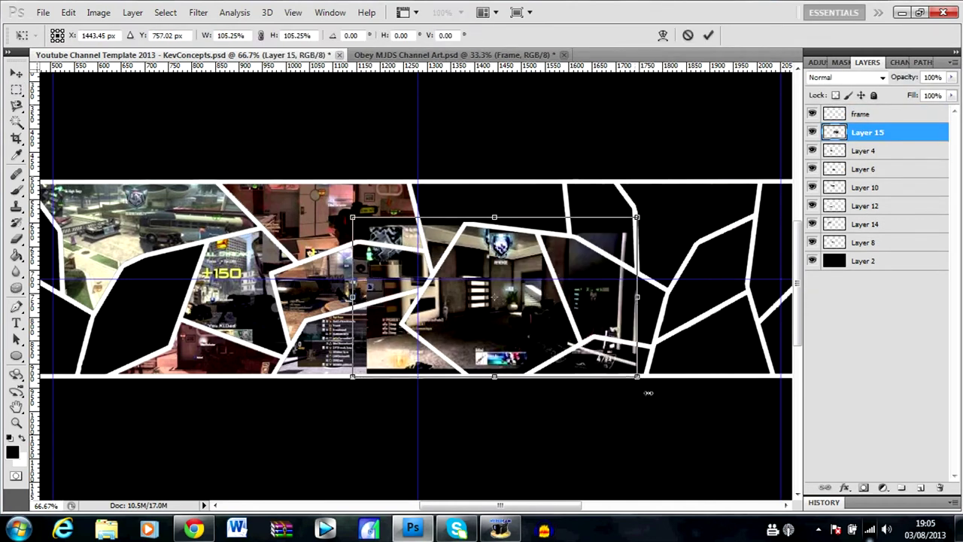
key("Return")
key("v")
left_click_drag(479, 307, 525, 307)
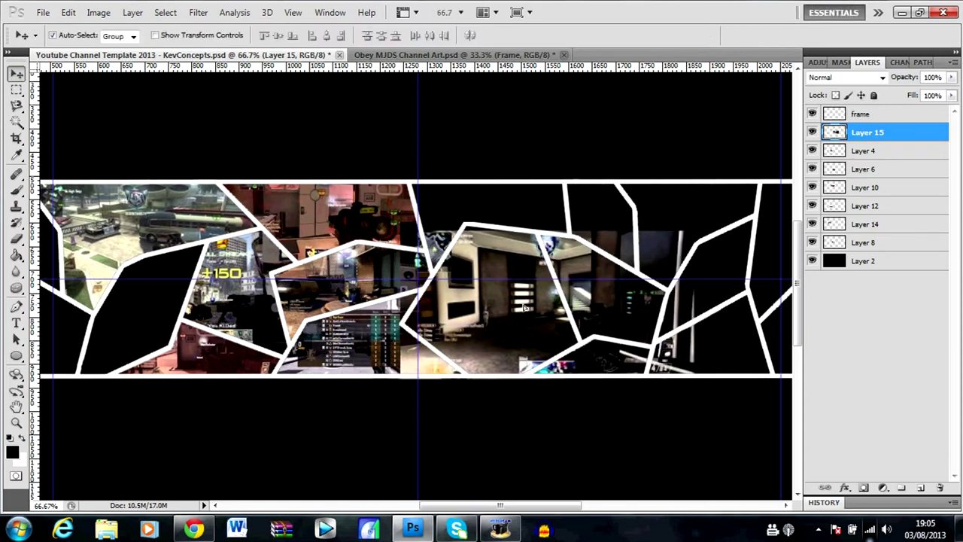
key("m")
right_click(483, 243)
left_click(504, 369)
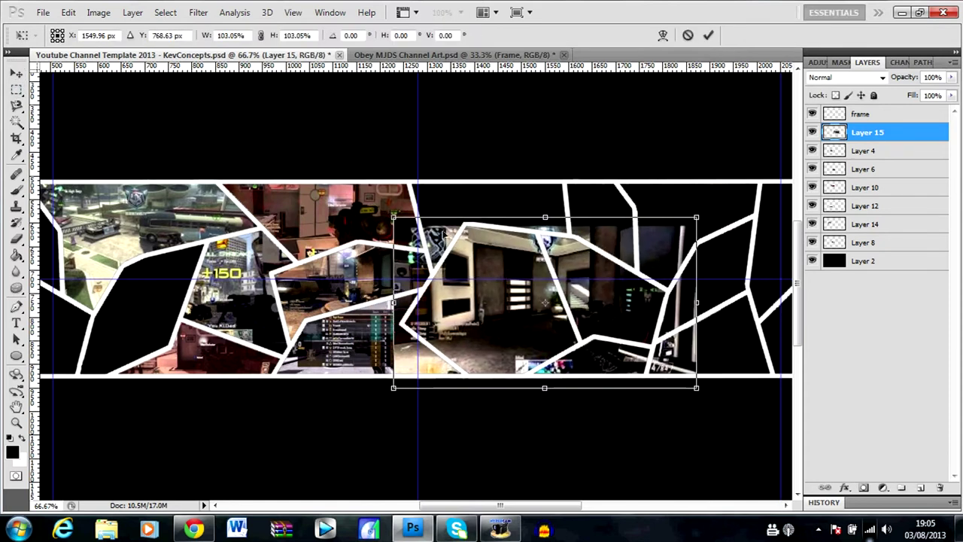
key("Return")
key("v")
left_click_drag(520, 323, 444, 322)
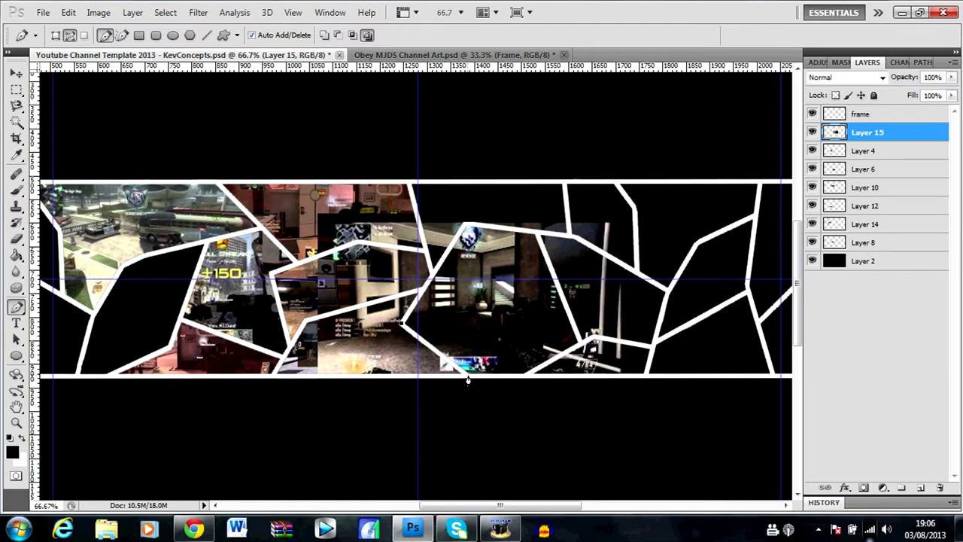
Turn the central shard outline into a selection and put that piece on its own layer.
right_click(486, 309)
left_click(537, 378)
key("Return")
key("ctrl+j")
Copy a sniper-scope thumbnail from YouTube and paste it into the banner.
left_click(194, 530)
right_click(701, 260)
left_click(741, 390)
left_click(413, 530)
left_click(67, 13)
left_click(129, 118)
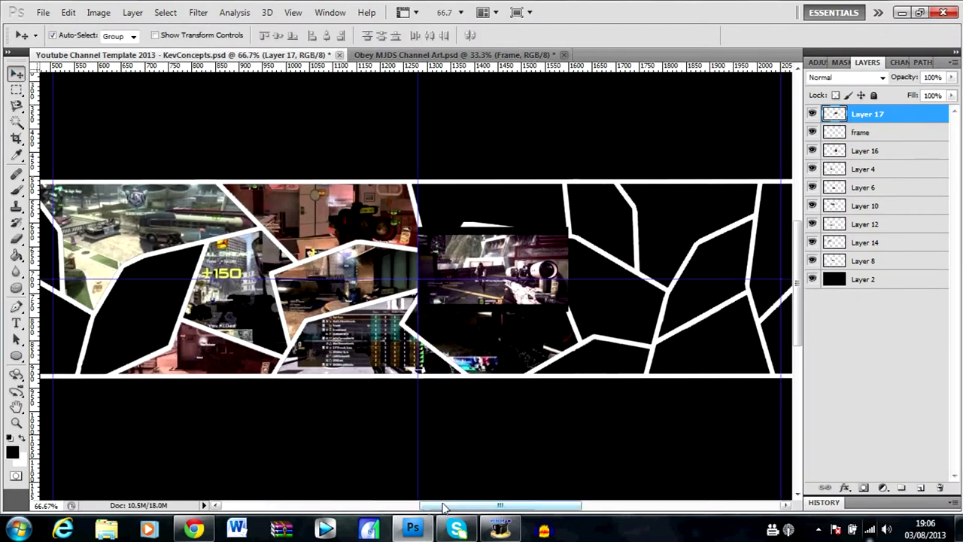
Move the sniper image up, layer it between Layer 4 and Layer 6, and scale it to its shard.
left_click_drag(441, 506, 491, 514)
left_click_drag(280, 269, 267, 203)
left_click_drag(884, 187, 884, 180)
left_click(16, 89)
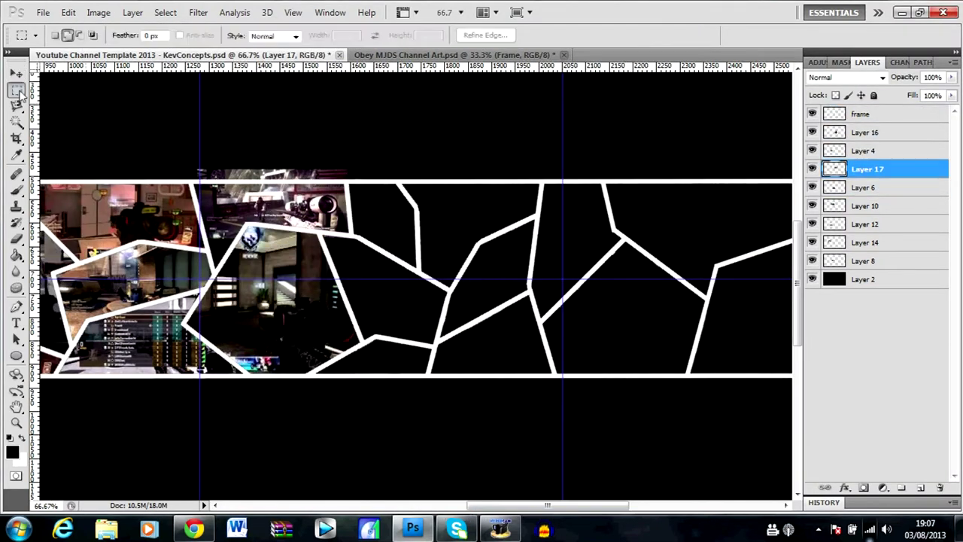
right_click(298, 223)
left_click(334, 348)
left_click_drag(225, 286, 183, 261)
key("Return")
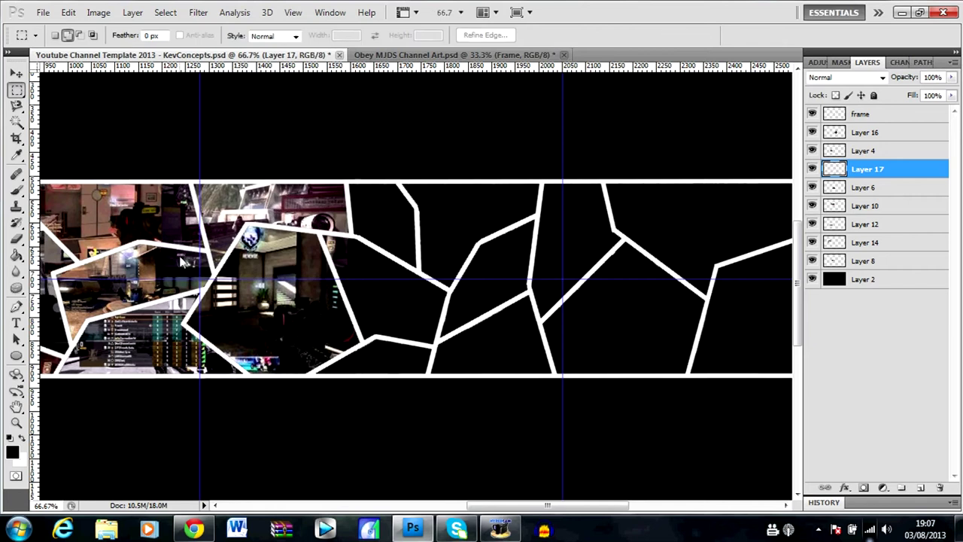
Cut the sniper shard onto a new layer from the traced pen outline.
right_click(240, 197)
left_click(260, 264)
key("Return")
left_click(17, 90)
right_click(213, 204)
left_click(258, 334)
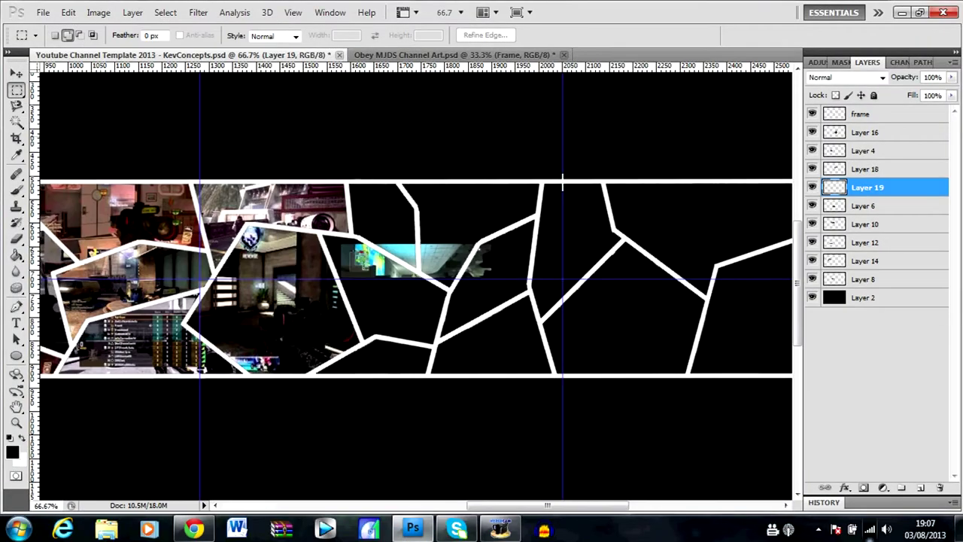
Move the next gameplay image up into place and enlarge it to about 127%.
left_click_drag(420, 282, 466, 224)
right_click(466, 224)
left_click(497, 350)
left_click_drag(390, 266, 363, 277)
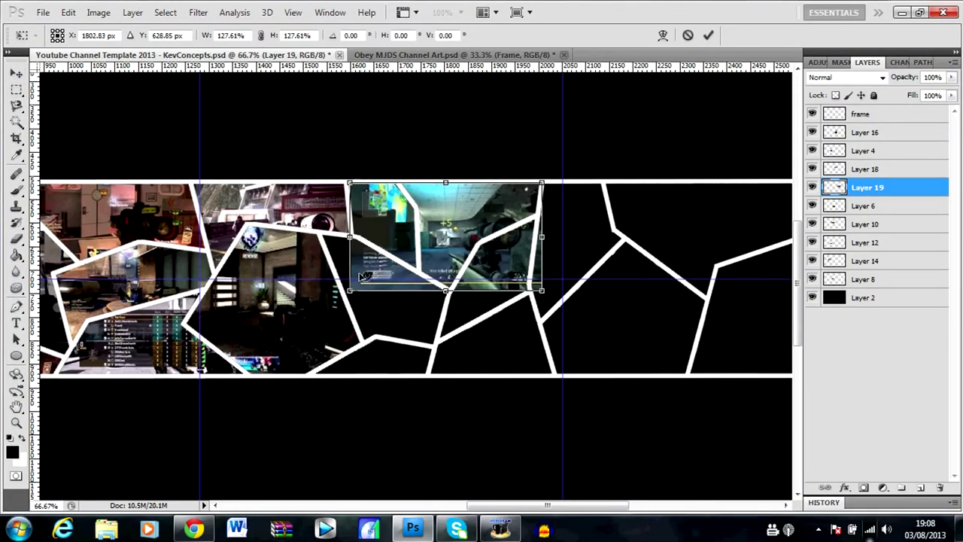
key("Return")
Deselect, then undo the accidental changes with Ctrl+Z and Edit > Undo.
left_click(166, 12)
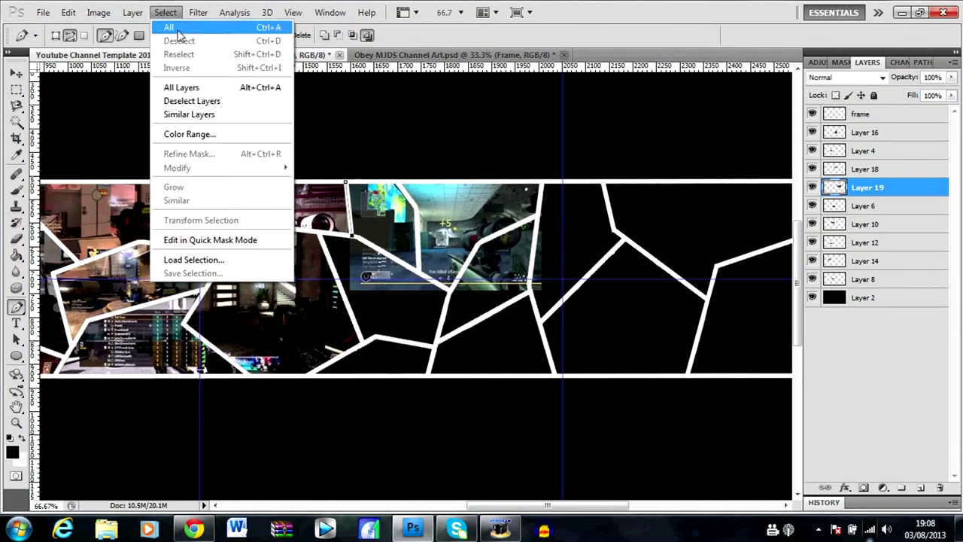
left_click(190, 103)
key("ctrl+z")
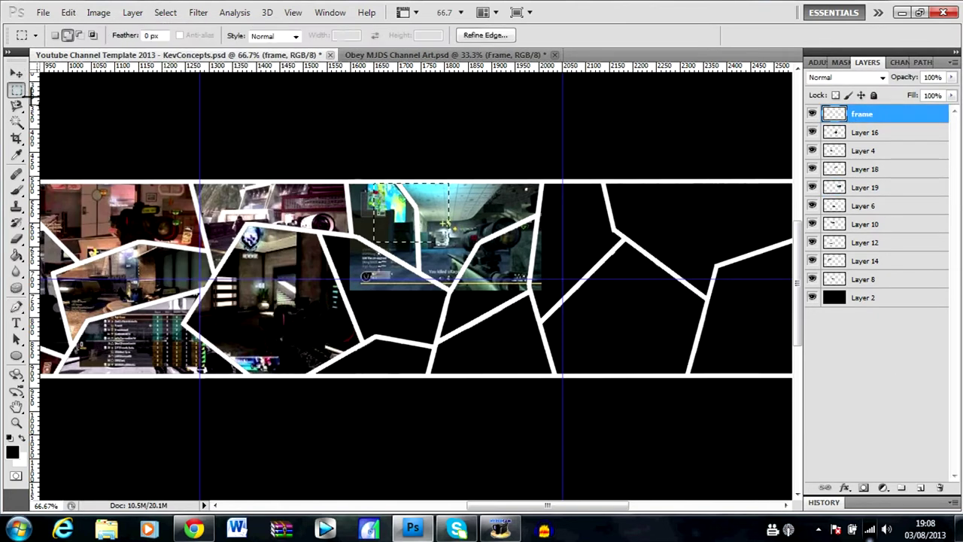
left_click(68, 12)
left_click(98, 26)
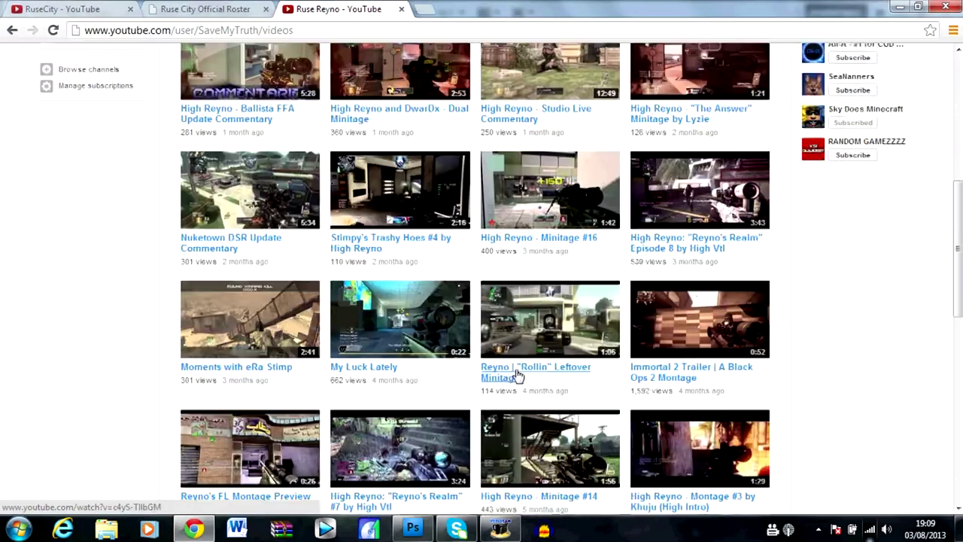
Copy another YouTube thumbnail, paste it into the banner, and position it down and right.
right_click(572, 308)
left_click(599, 436)
left_click(412, 528)
key("ctrl+v")
mouse_move(390, 270)
left_mouse_down()
mouse_move(454, 326)
mouse_move(323, 265)
left_mouse_up()
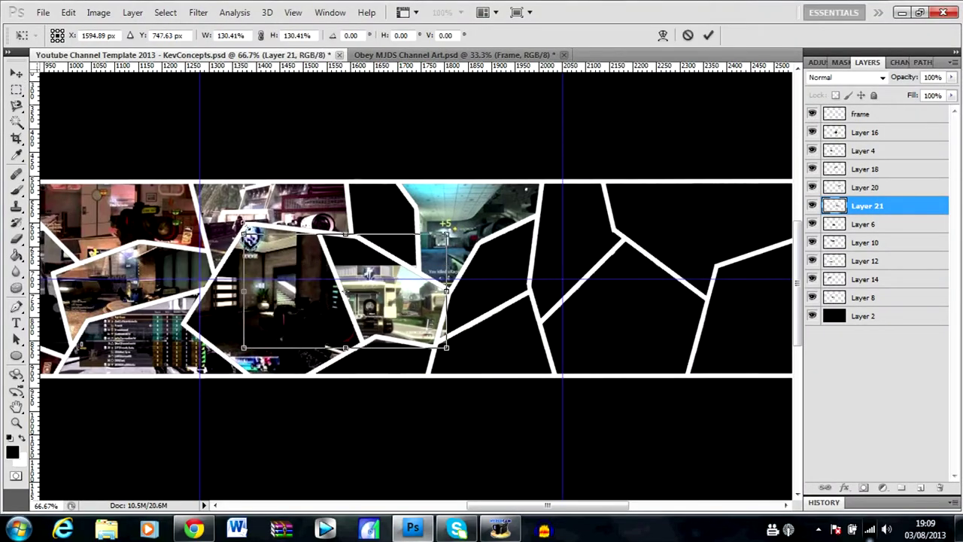
key("Return")
key("m")
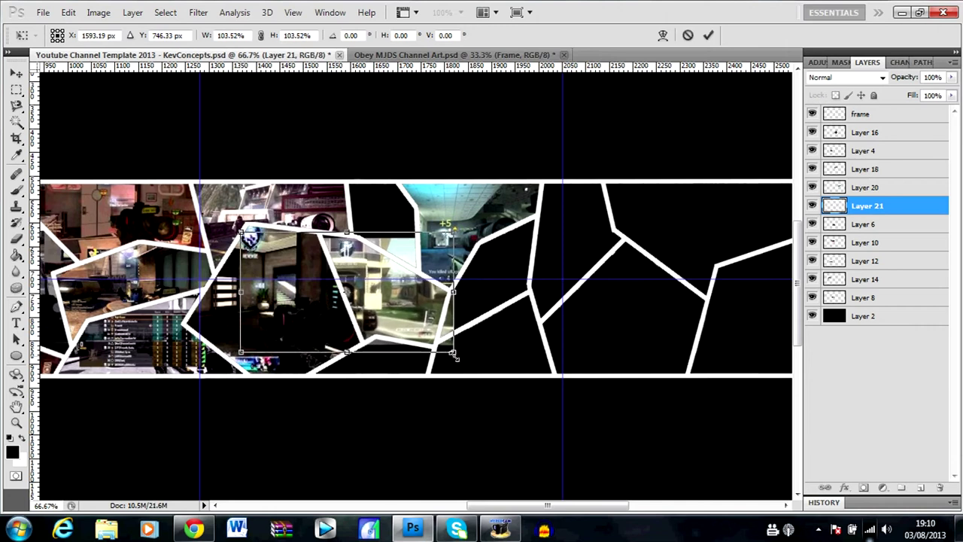
key("Escape")
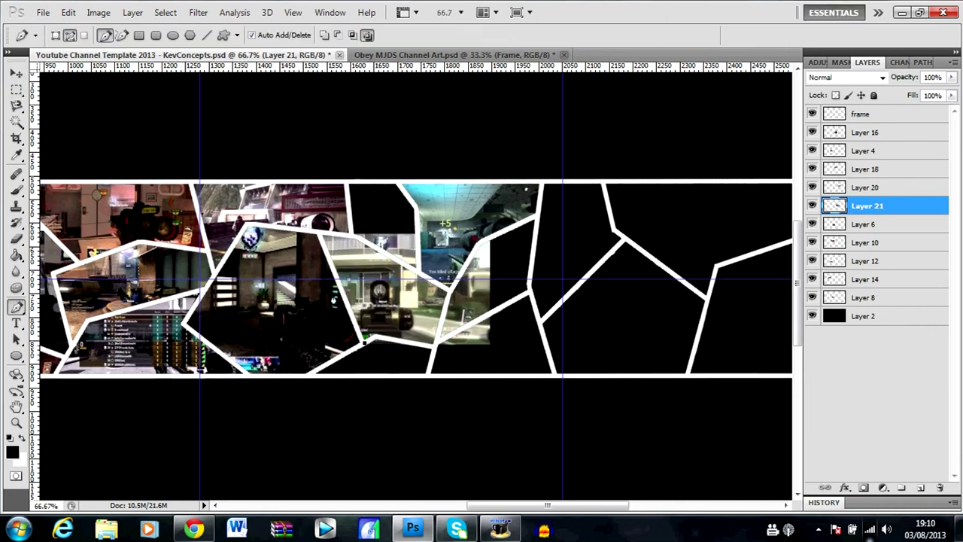
Copy the traced shard from the thumbnail to a new layer, restoring an accidentally deleted layer.
right_click(434, 351)
left_click(407, 369)
key("m")
right_click(370, 361)
left_click(399, 376)
left_click(812, 225)
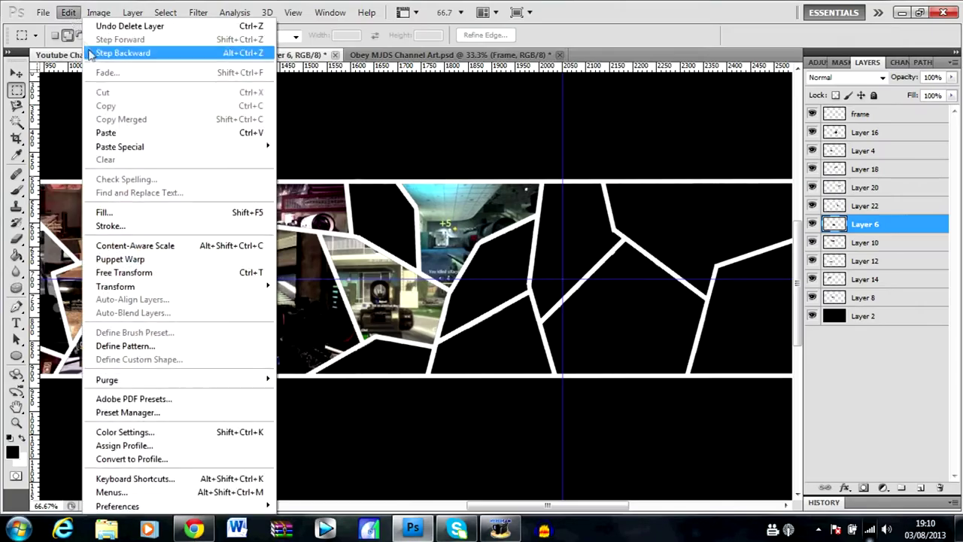
left_click(91, 53)
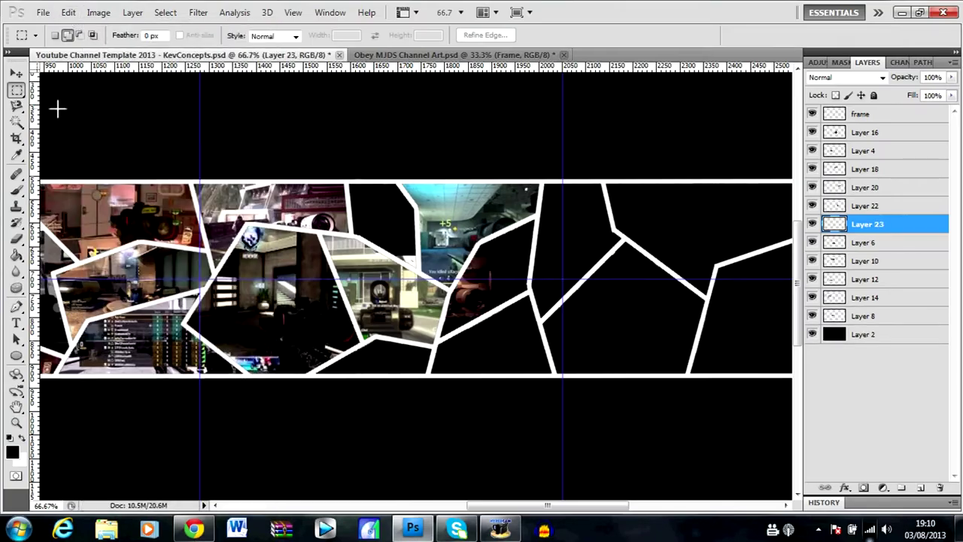
Move the wooden-floor gun image right, enlarge it to about 138%, and cut its shard to Layer 24.
left_click_drag(413, 361, 538, 359)
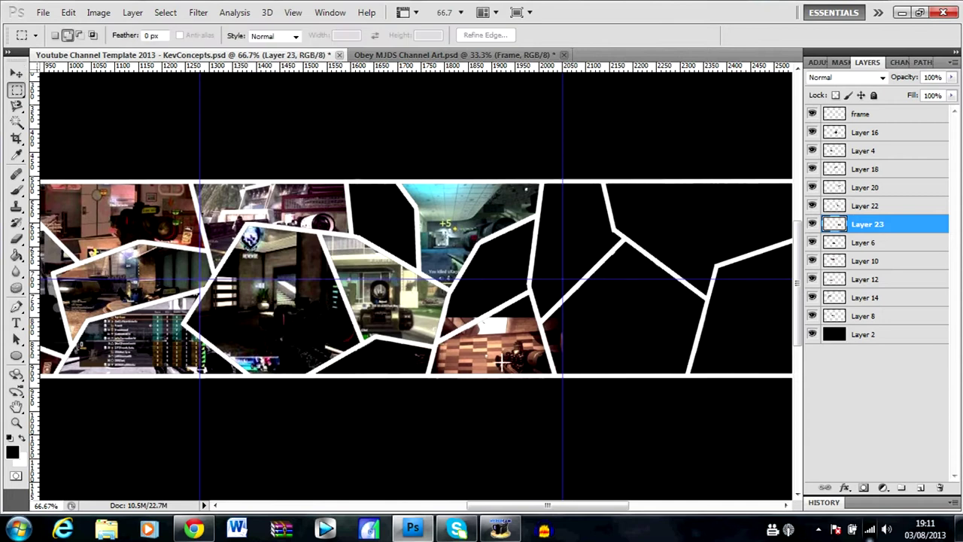
left_click_drag(371, 268, 362, 259)
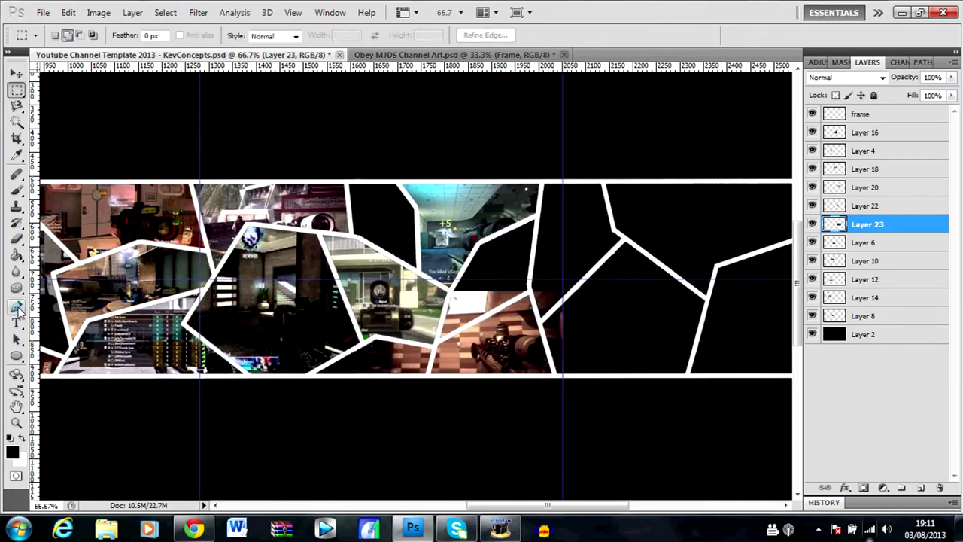
left_click(429, 381)
left_click(555, 154)
left_click(527, 191)
left_click(190, 530)
scroll(376, 301, "down", 2)
Place the new gameplay photo on the right side, enlarged to about 154% and stretched leftward.
left_click(412, 530)
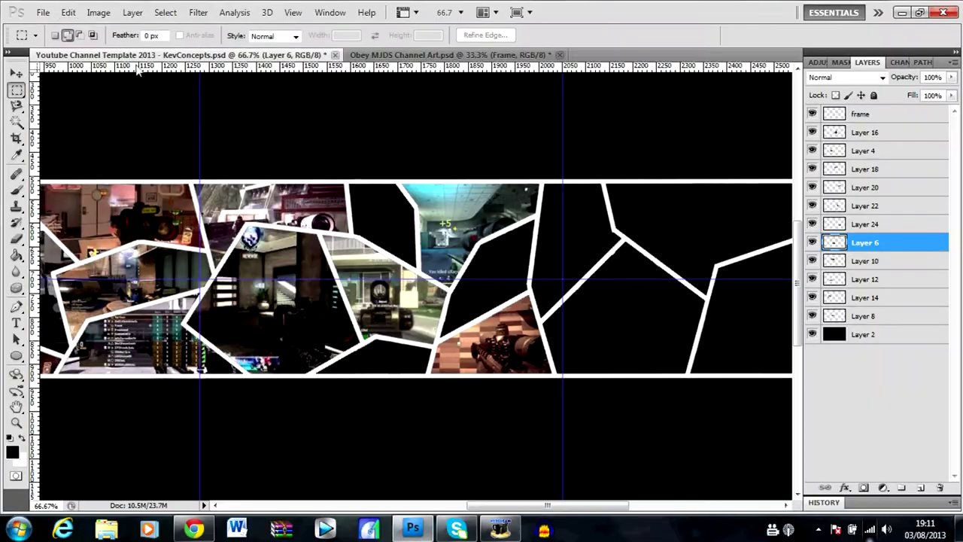
left_click_drag(497, 299, 602, 338)
key("ctrl+t")
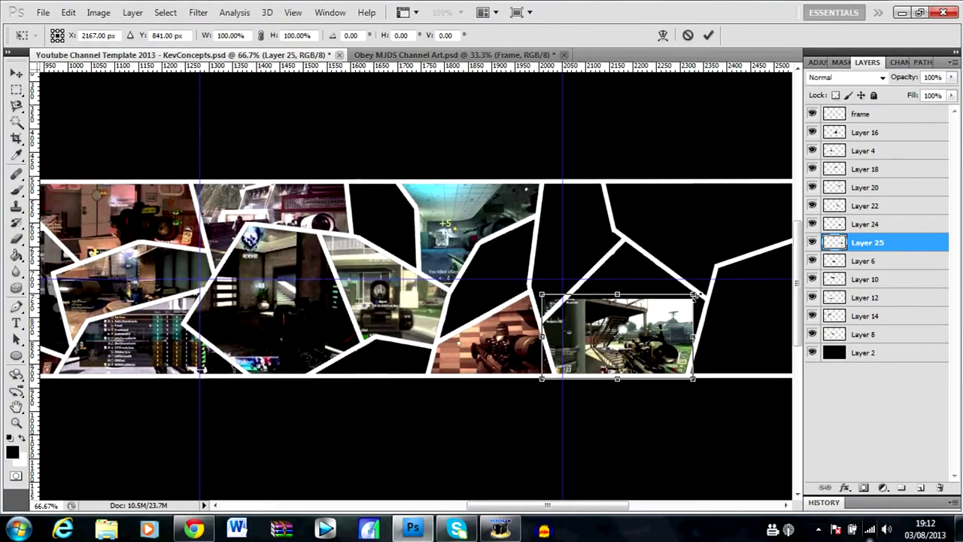
left_click_drag(707, 280, 782, 234)
key("Return")
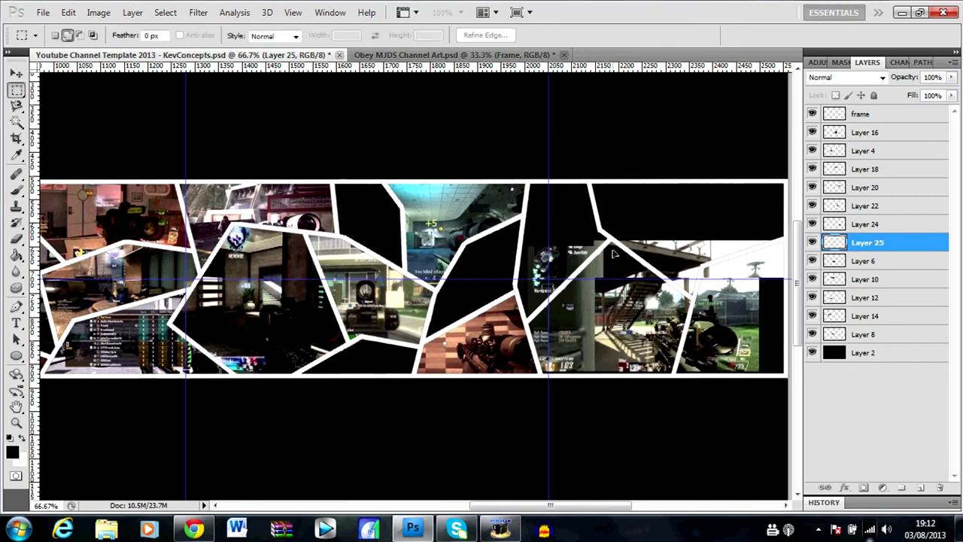
left_click_drag(630, 320, 585, 314)
right_click(586, 315)
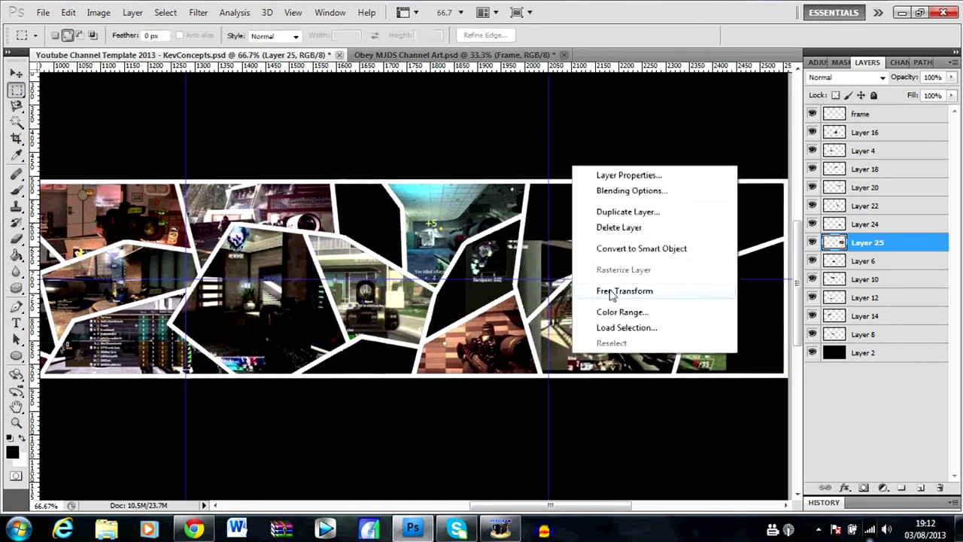
left_click(607, 291)
left_click_drag(524, 306, 464, 307)
key("Return")
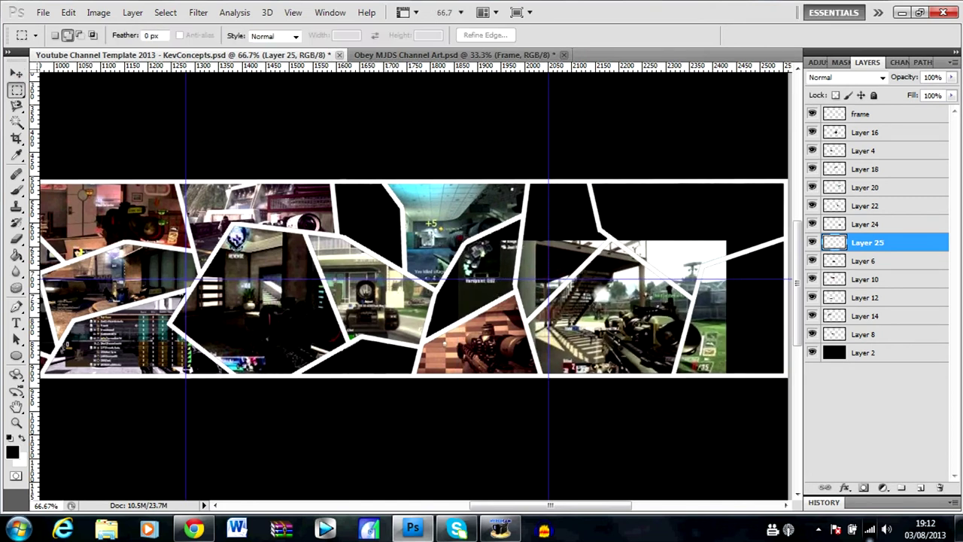
Clip the photo to its traced shard on a new layer and clear the leftover area of Layer 6.
right_click(693, 304)
left_click(645, 408)
key("Return")
right_click(629, 64)
left_click(662, 189)
left_click(857, 261)
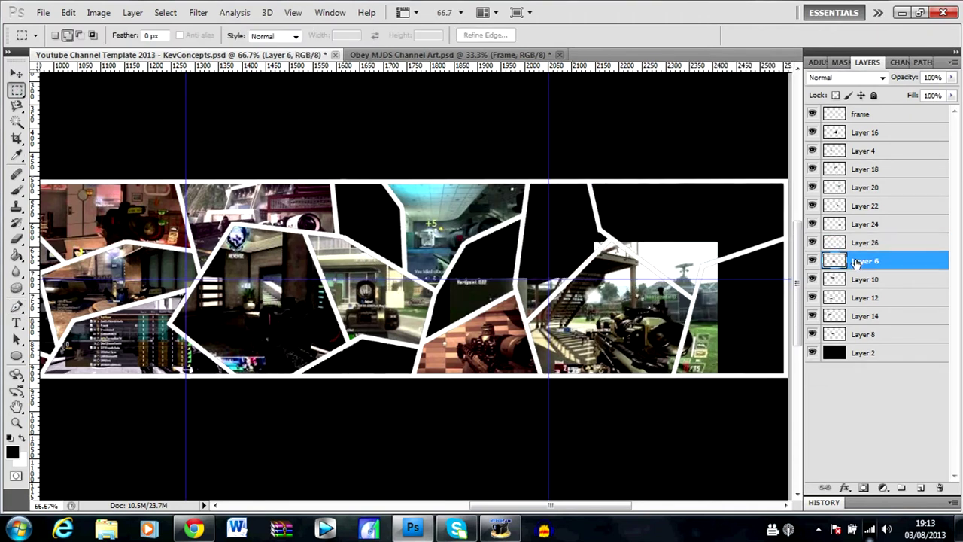
key("Delete")
Paste another video thumbnail into the banner and load the bottom shard outline as a selection.
key("alt+Tab")
key("alt+Tab")
left_click(67, 13)
left_click(113, 129)
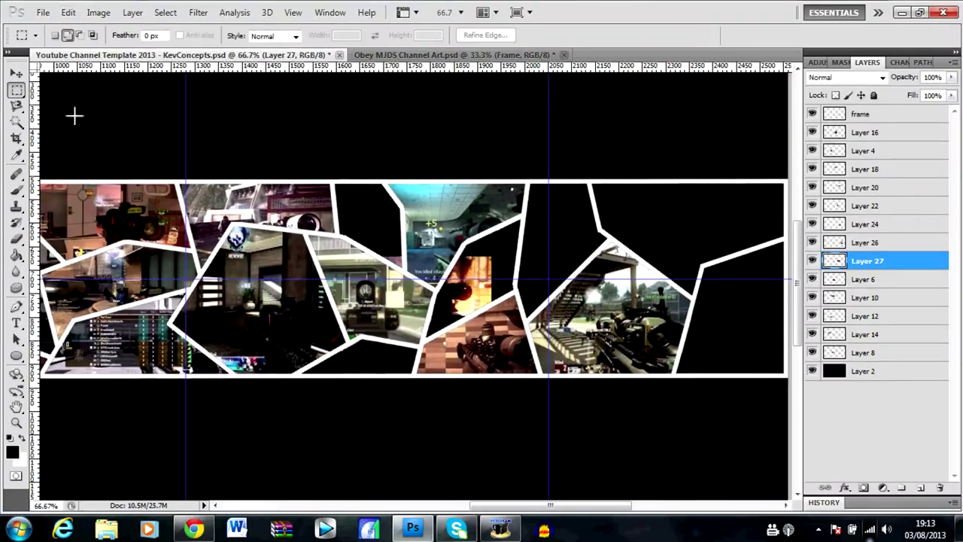
right_click(335, 213)
left_click(366, 281)
key("Return")
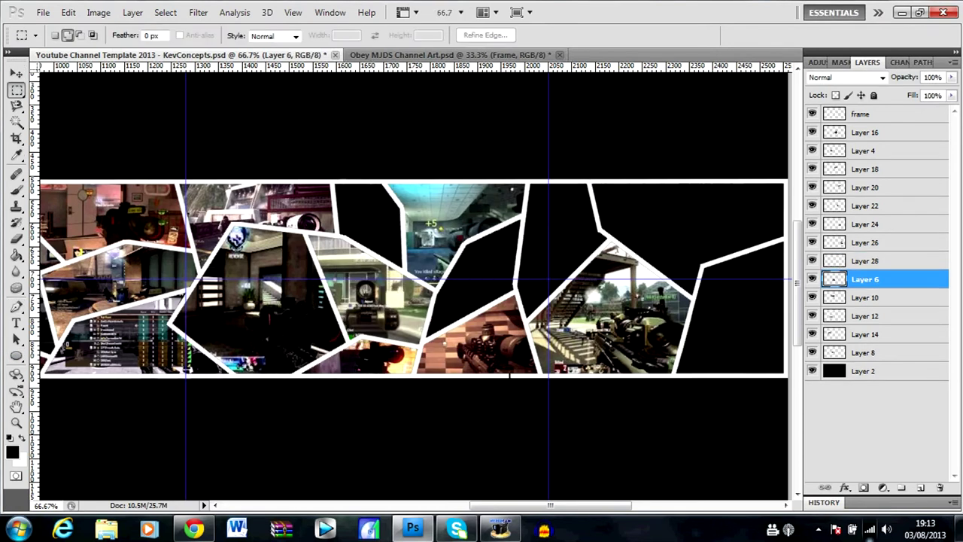
Paste a further thumbnail, enlarge it toward the lower left, and copy its shard area to a new layer.
key("alt+Tab")
scroll(675, 295, "down", 3)
key("alt+Tab")
key("ctrl+v")
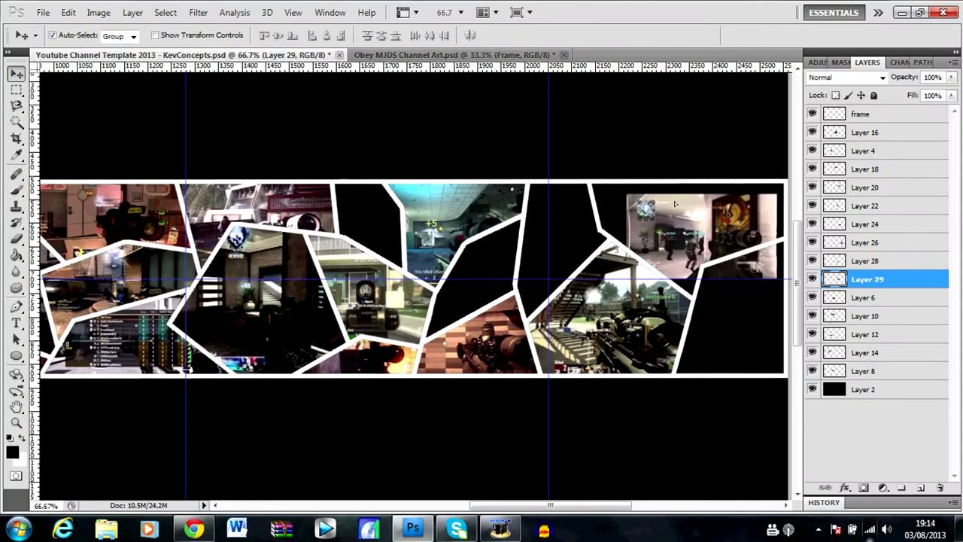
left_click_drag(675, 203, 686, 192)
left_click(736, 339)
left_click_drag(638, 265, 591, 300)
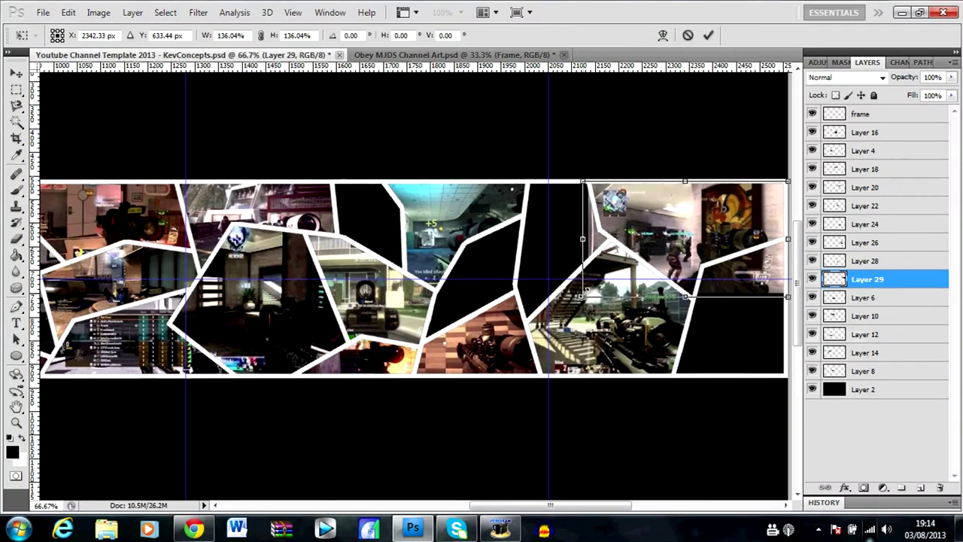
key("Return")
key("ctrl+Return")
key("ctrl+shift+n")
key("Return")
key("m")
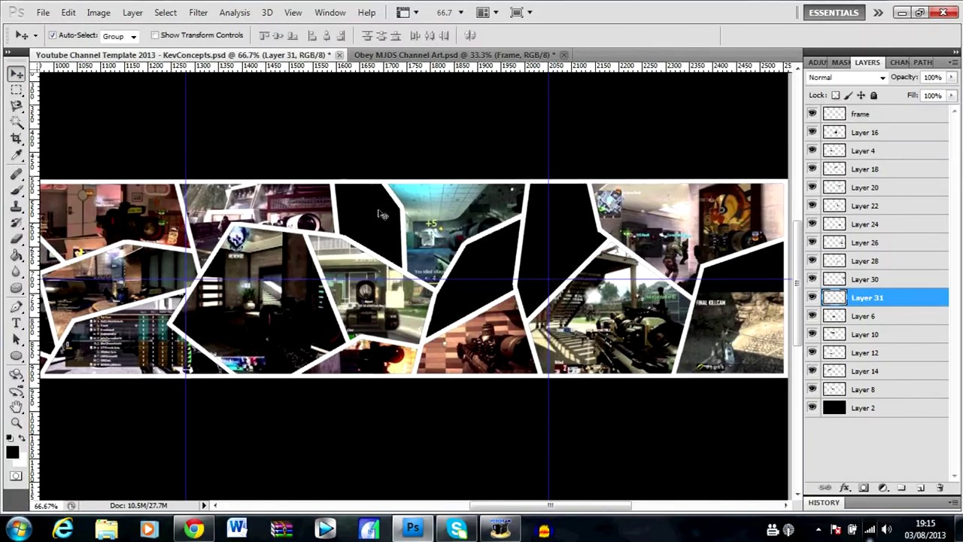
Shrink the bottom-right image slightly and cut its shard area onto its own layer.
key("ctrl+t")
left_click_drag(541, 211, 551, 222)
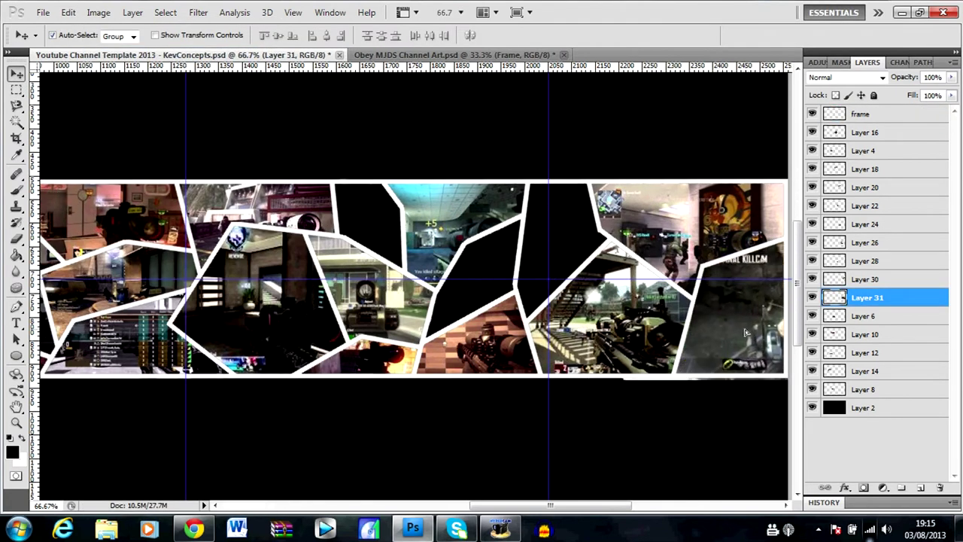
right_click(696, 380)
left_click(750, 412)
key("Return")
key("m")
right_click(713, 324)
left_click(741, 182)
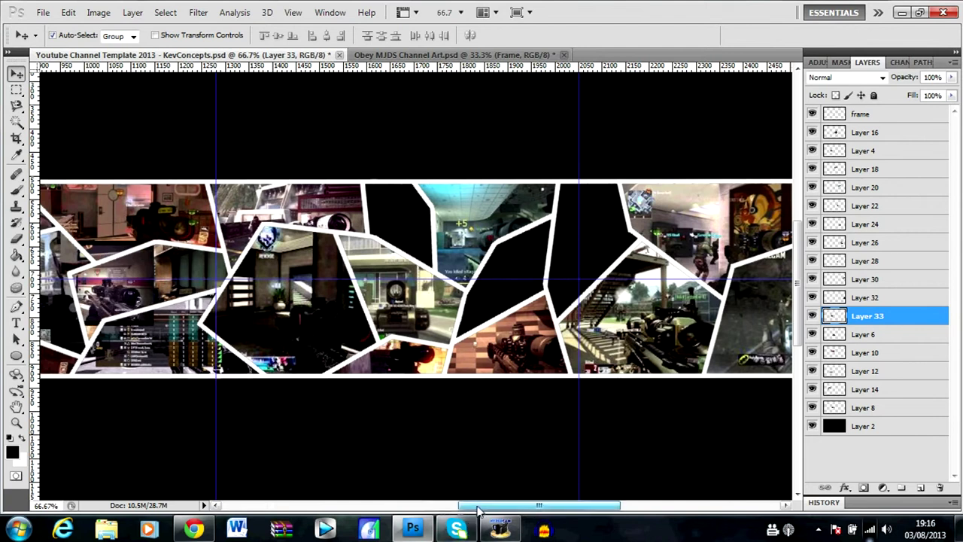
Paste a new screenshot enlarged to cover the left shard, then cut that shard onto a new layer.
key("ctrl+v")
key("ctrl+t")
mouse_move(323, 361)
left_mouse_down()
mouse_move(201, 398)
mouse_move(194, 385)
left_mouse_up()
key("Return")
key("m")
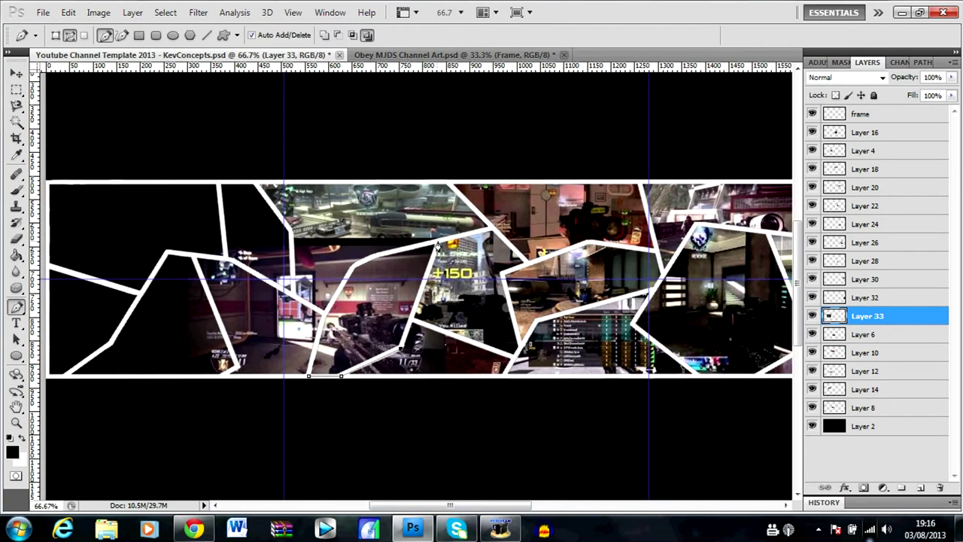
right_click(345, 355)
left_click(392, 410)
left_click(555, 151)
key("m")
right_click(397, 270)
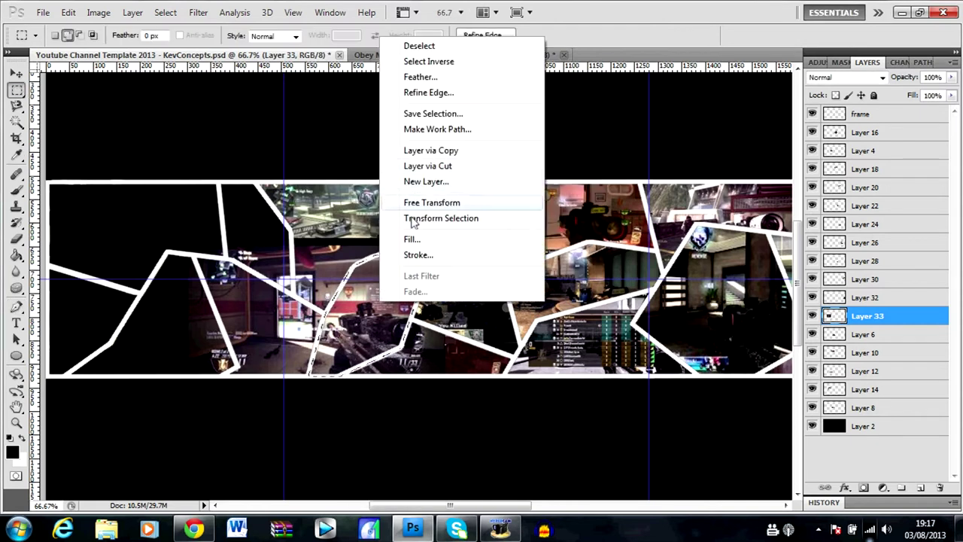
left_click(430, 165)
Paste another screenshot into the left collage area, enlarged to about 142%.
left_click(194, 527)
left_click(413, 526)
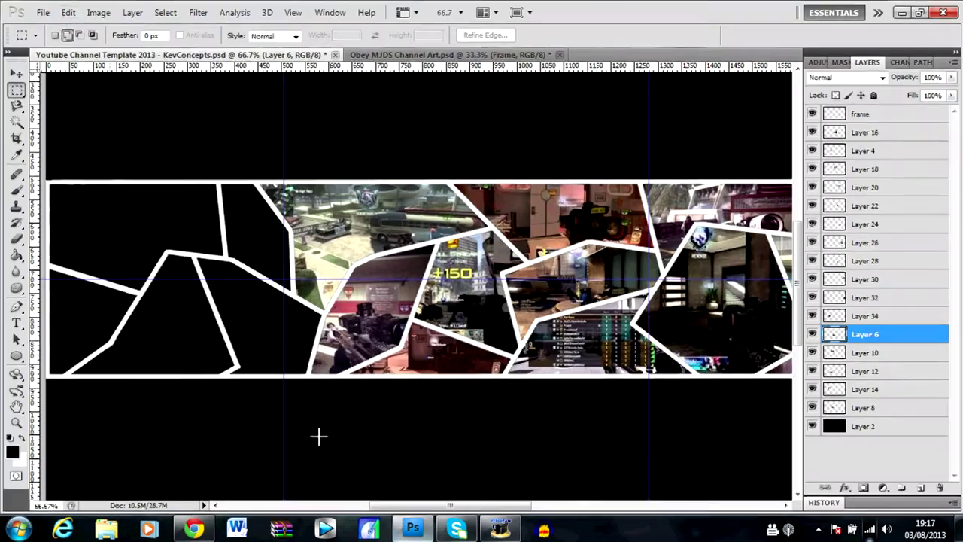
left_click(68, 12)
left_click(87, 143)
key("v")
left_click_drag(301, 255, 136, 204)
right_click(135, 204)
left_click(172, 268)
left_click_drag(197, 264, 246, 329)
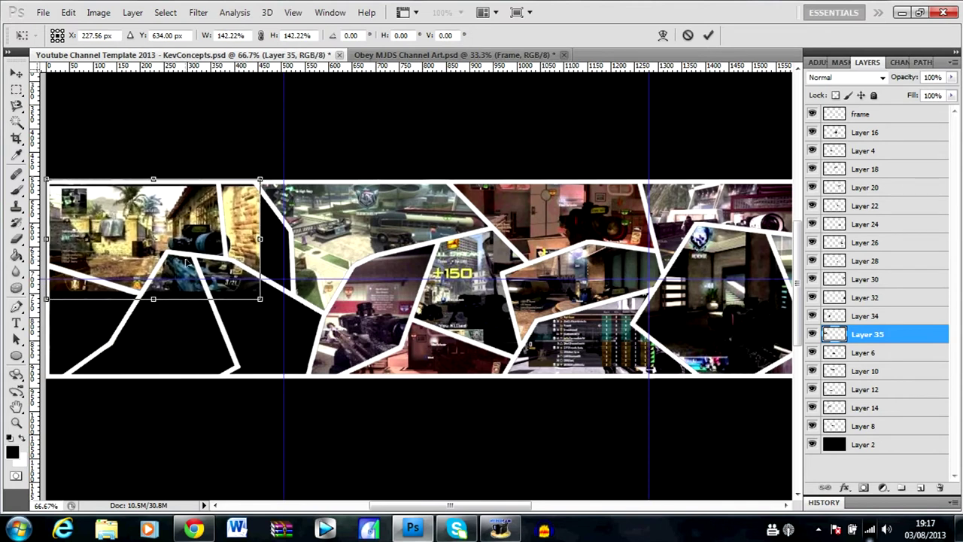
key("Return")
left_click_drag(145, 219, 127, 216)
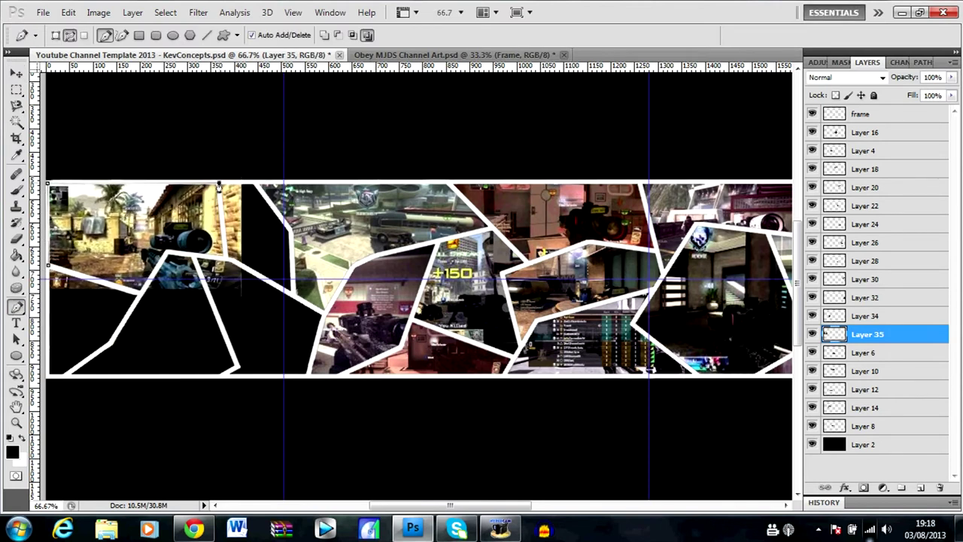
Copy the shard-shaped area of that screenshot onto a new layer.
right_click(76, 241)
left_click(184, 347)
key("Return")
key("m")
key("ctrl+shift+alt+n")
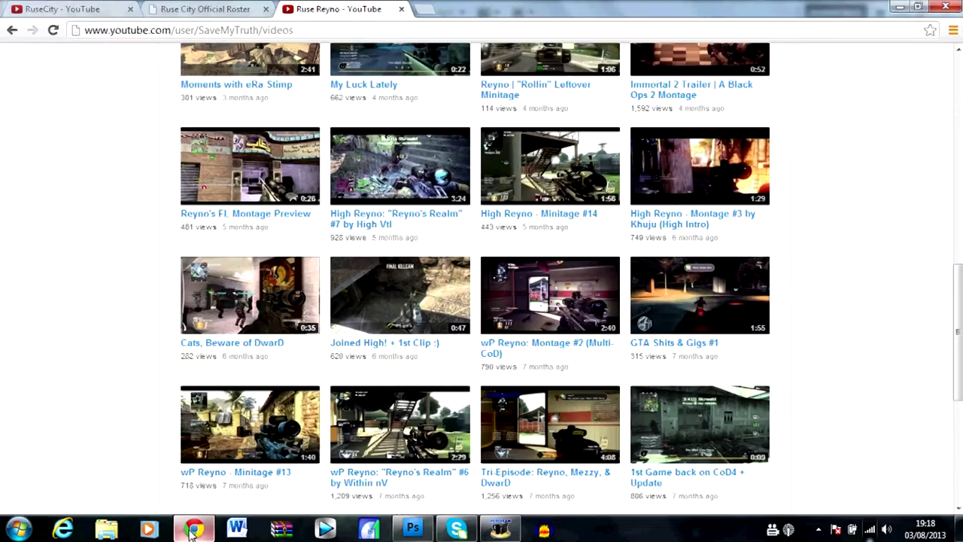
Paste a video thumbnail enlarged to about 163% and shifted about 65 px left.
scroll(437, 331, "down", 2)
right_click(399, 290)
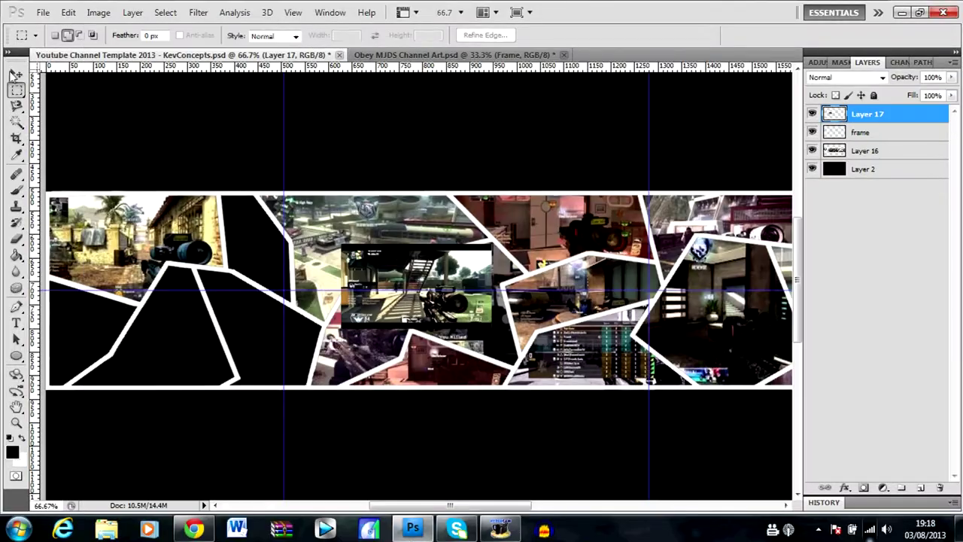
key("m")
right_click(216, 354)
left_click(265, 275)
left_click_drag(311, 308, 405, 252)
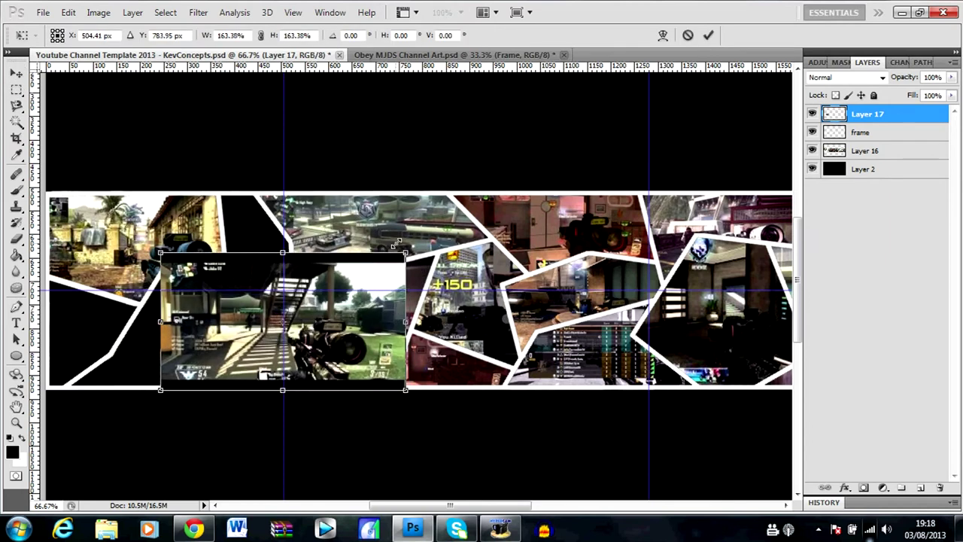
key("v")
left_click_drag(253, 321, 205, 326)
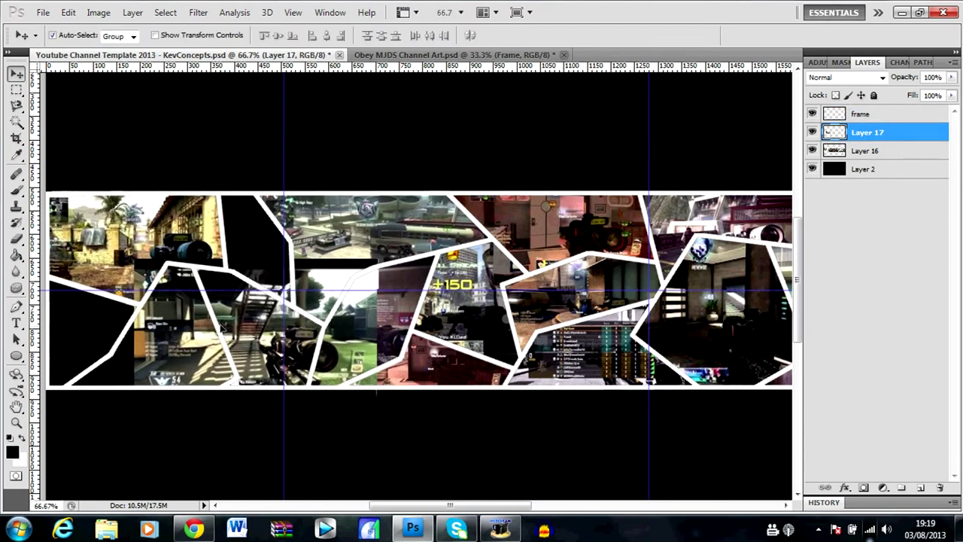
Copy its shard area to a new layer and delete the leftover full screenshot layer.
right_click(230, 301)
left_click(263, 335)
left_click(554, 150)
key("m")
key("ctrl+j")
key("Delete")
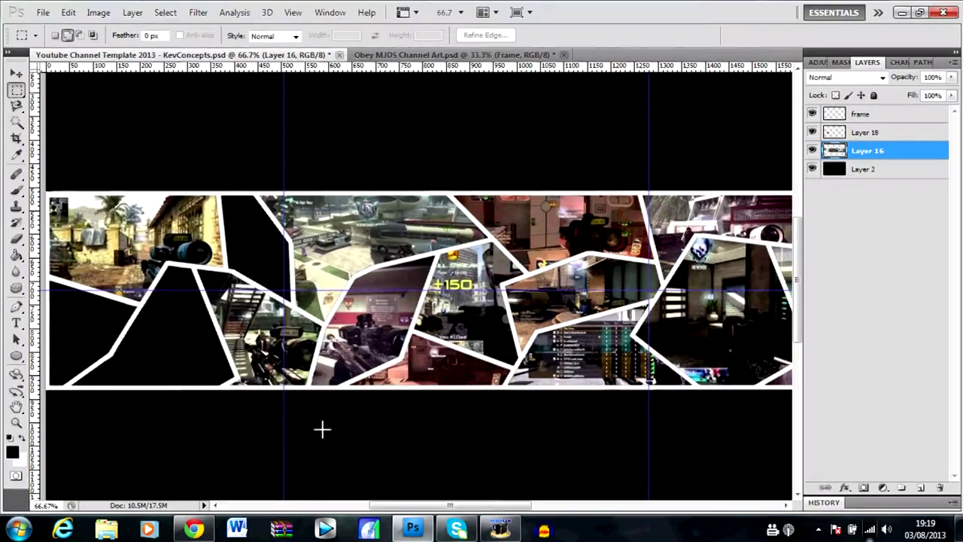
Paste another screenshot at about 121%, positioned over the left shards.
key("ctrl+v")
key("v")
mouse_move(387, 292)
left_mouse_down()
mouse_move(169, 324)
mouse_move(229, 237)
left_mouse_up()
key("m")
right_click(226, 220)
left_click(262, 349)
mouse_move(172, 221)
left_mouse_down()
mouse_move(140, 201)
mouse_move(118, 171)
left_mouse_up()
key("v")
left_click_drag(246, 219, 231, 226)
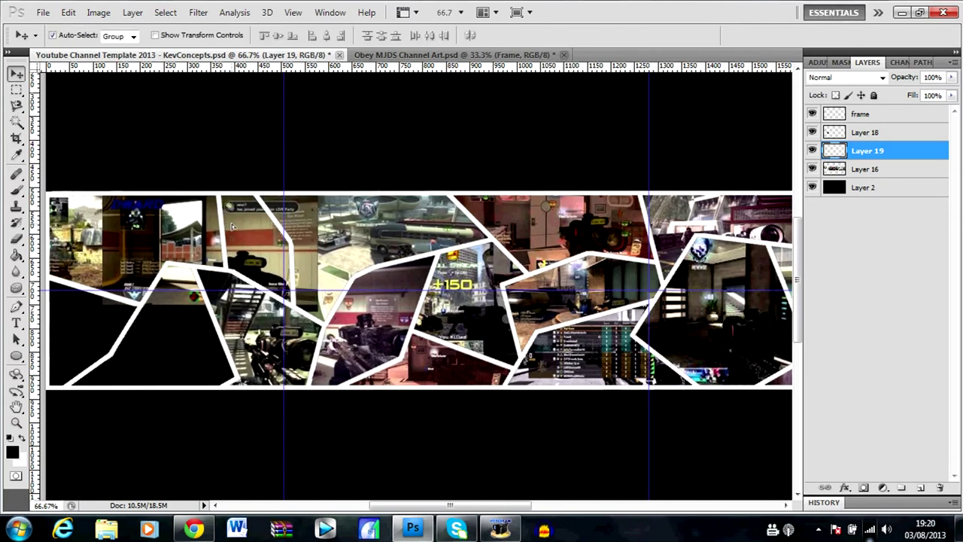
Copy that shard onto a new layer and hide the full-size screenshot layer.
right_click(254, 205)
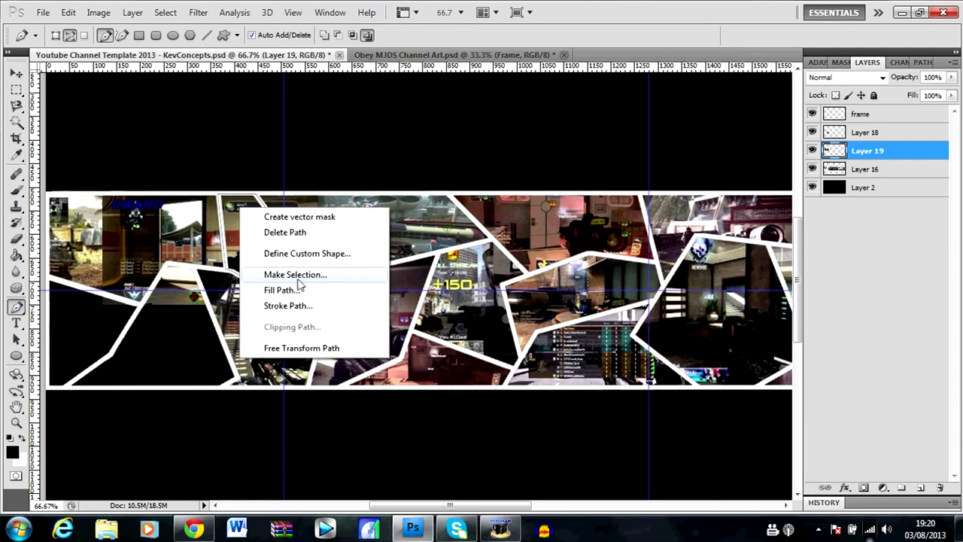
left_click(279, 273)
key("m")
key("ctrl+j")
left_click(812, 169)
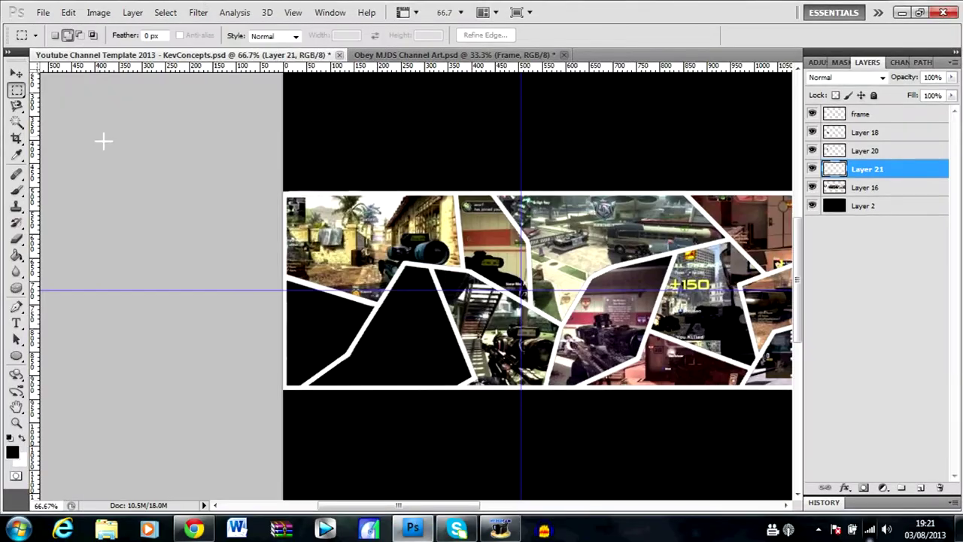
Fill the lower-left triangle shard with a resized screenshot cut onto its own layer.
key("v")
key("ctrl+v")
key("ctrl+t")
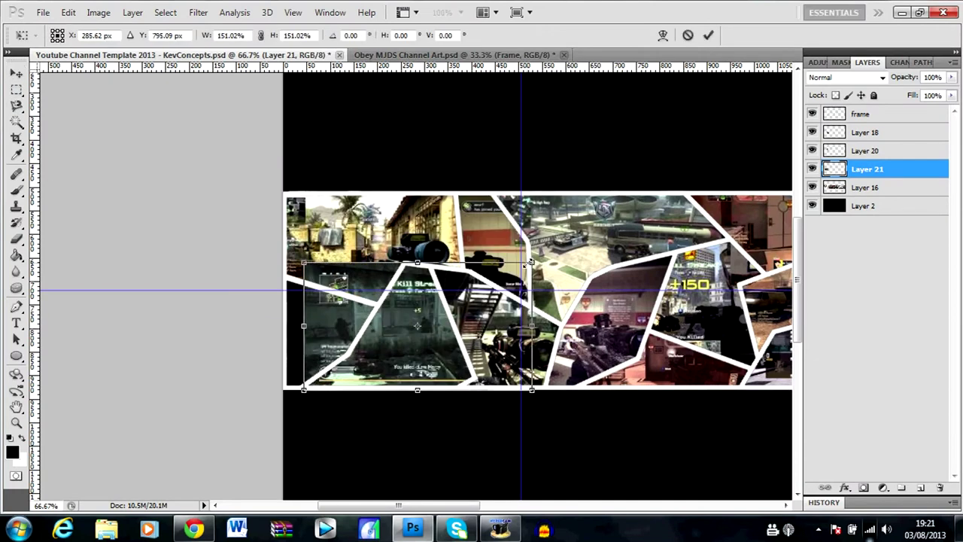
key("Return")
key("v")
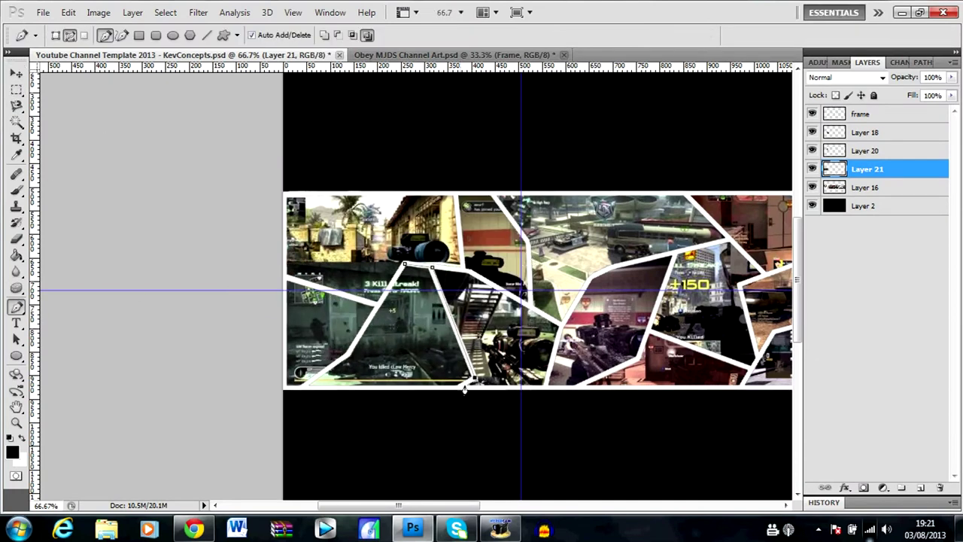
right_click(392, 331)
key("Return")
right_click(441, 226)
left_click(477, 171)
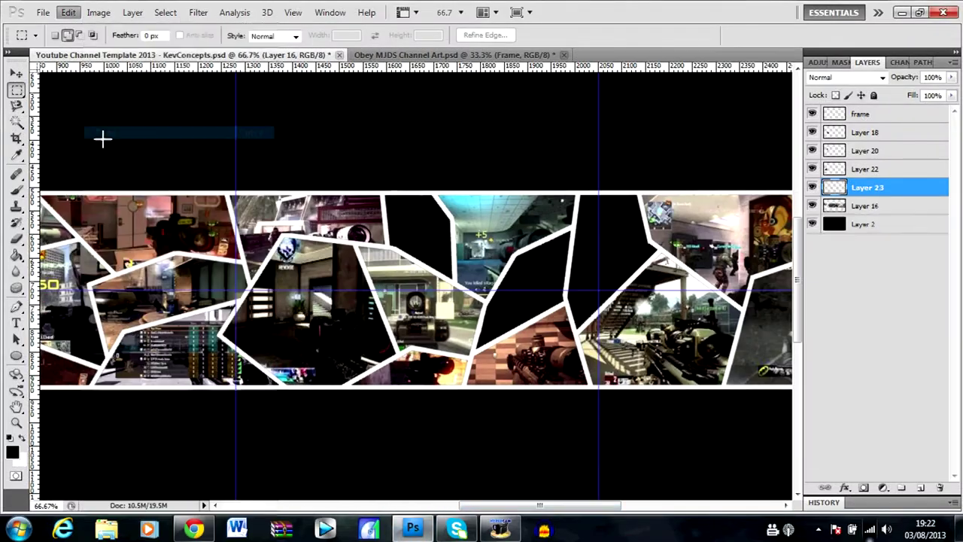
Free-transform the stair screenshot, enlarging and moving it over the centre shards.
right_click(584, 240)
left_click(624, 366)
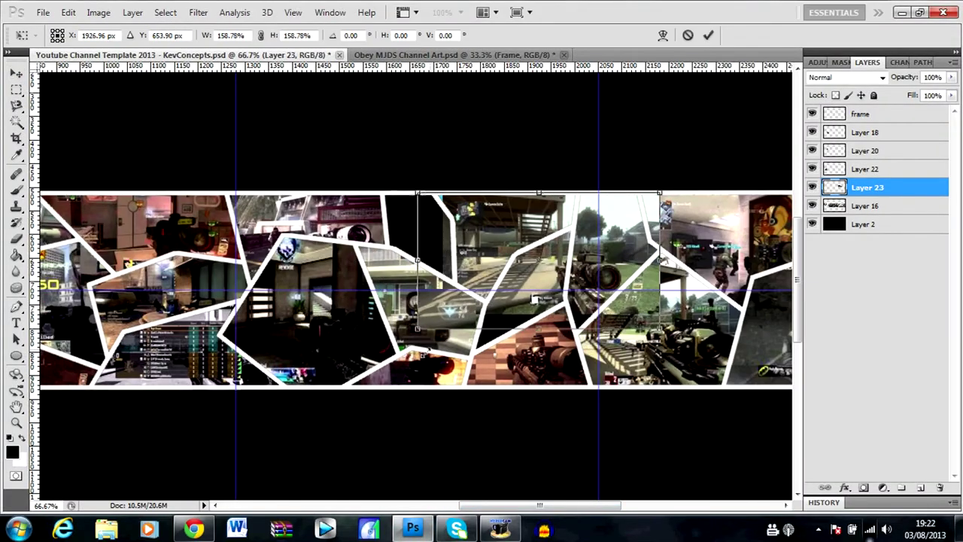
left_click_drag(482, 301, 427, 315)
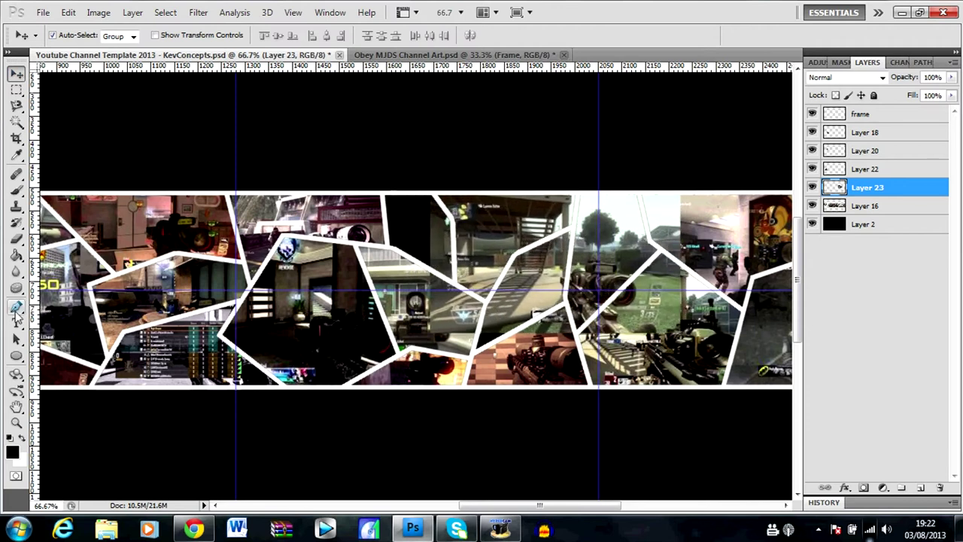
left_click_drag(504, 242, 594, 277)
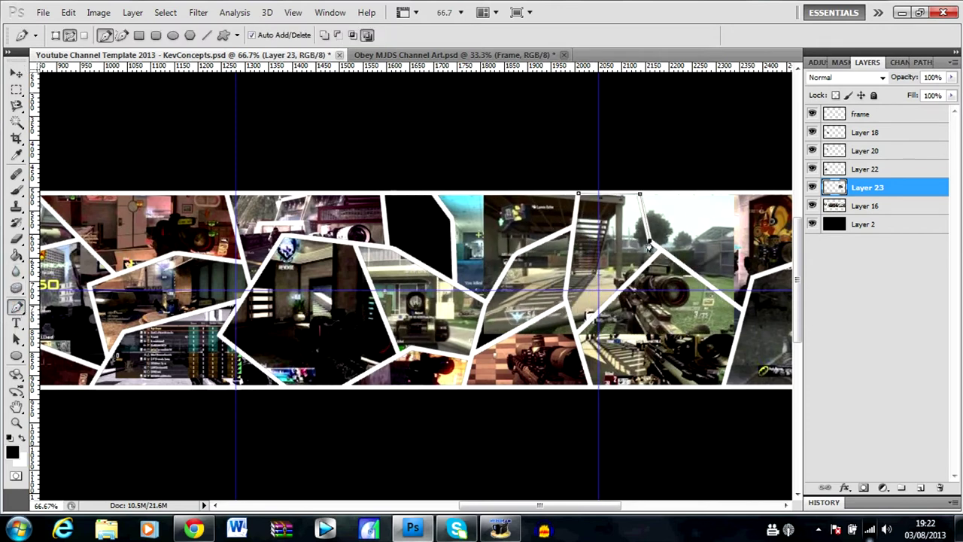
Make a selection from the shard path, copy it to a new layer, and hide the leftover screenshot.
right_click(604, 270)
left_click(645, 338)
key("m")
right_click(611, 316)
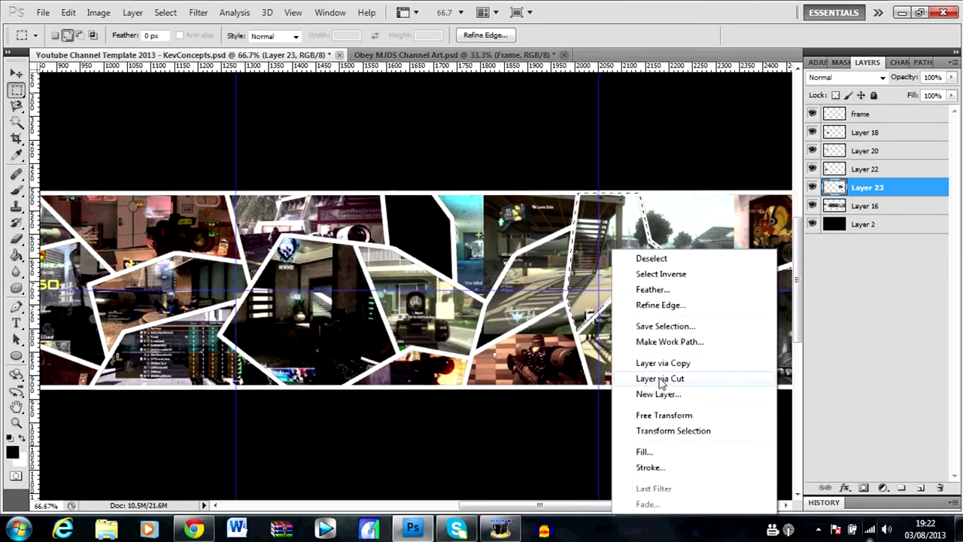
left_click(662, 364)
left_click(813, 205)
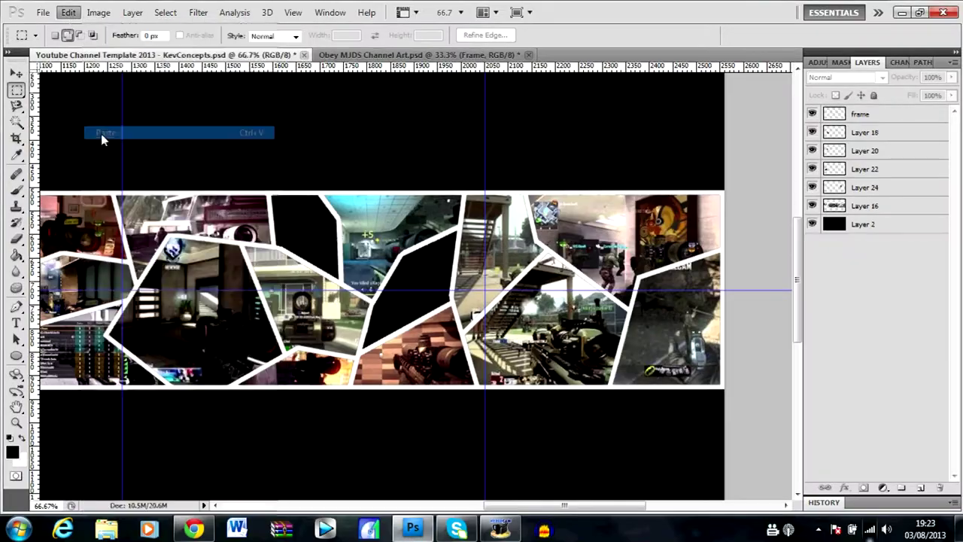
Paste another screenshot and resize it over the centre frame.
key("ctrl+v")
right_click(416, 286)
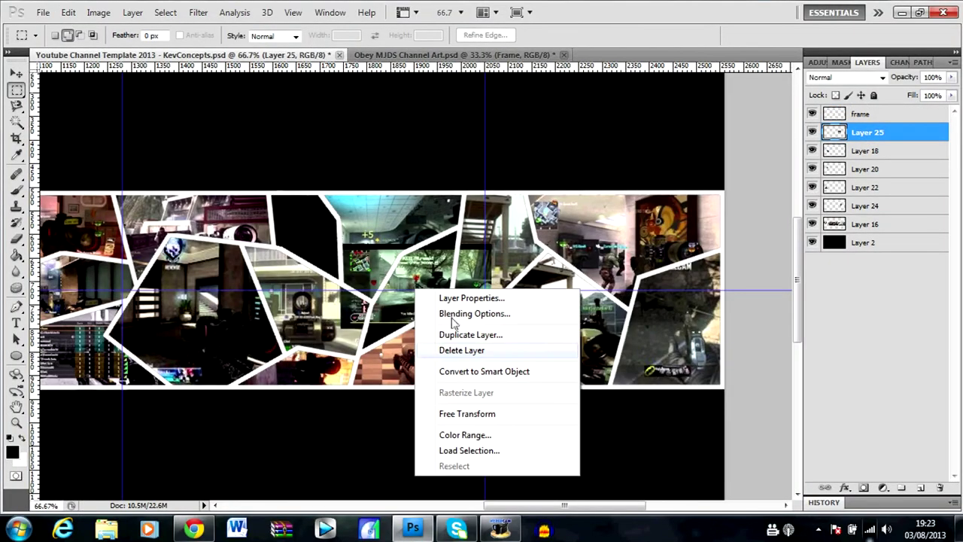
left_click(459, 410)
mouse_move(529, 219)
left_mouse_down()
mouse_move(337, 274)
mouse_move(377, 282)
left_mouse_up()
key("Return")
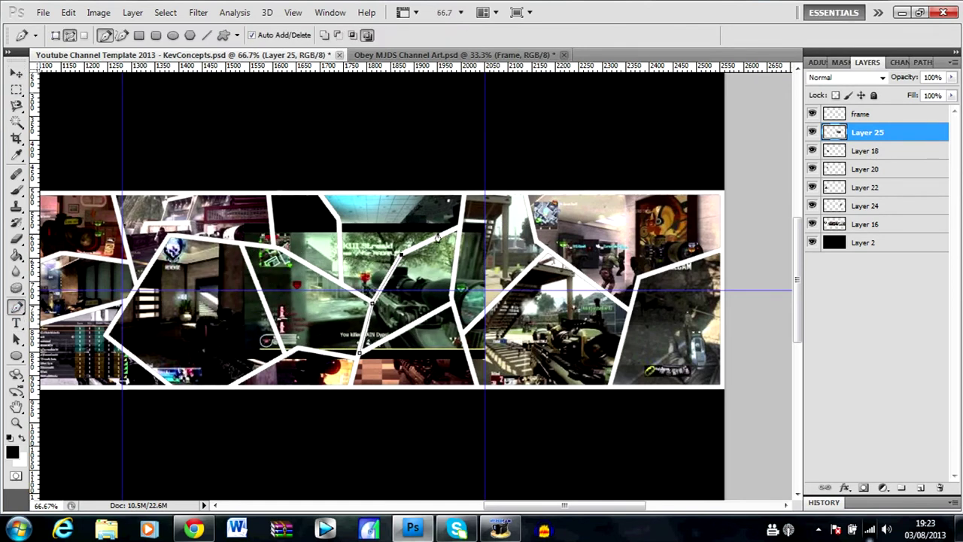
Copy that shard onto its own layer, hide the leftover screenshot, and pick the Layer 18 piece.
right_click(506, 181)
left_click(451, 157)
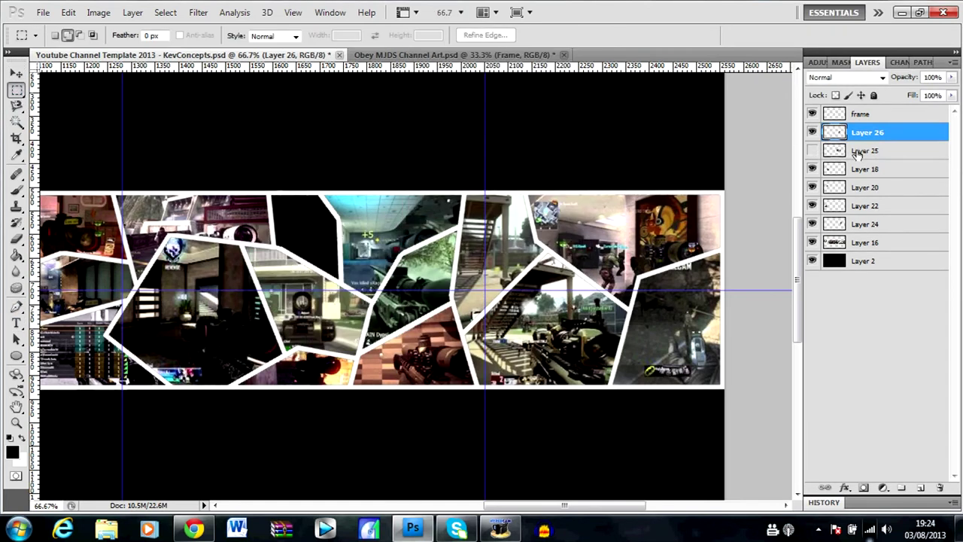
left_click(867, 150)
right_click(427, 288)
left_click(462, 408)
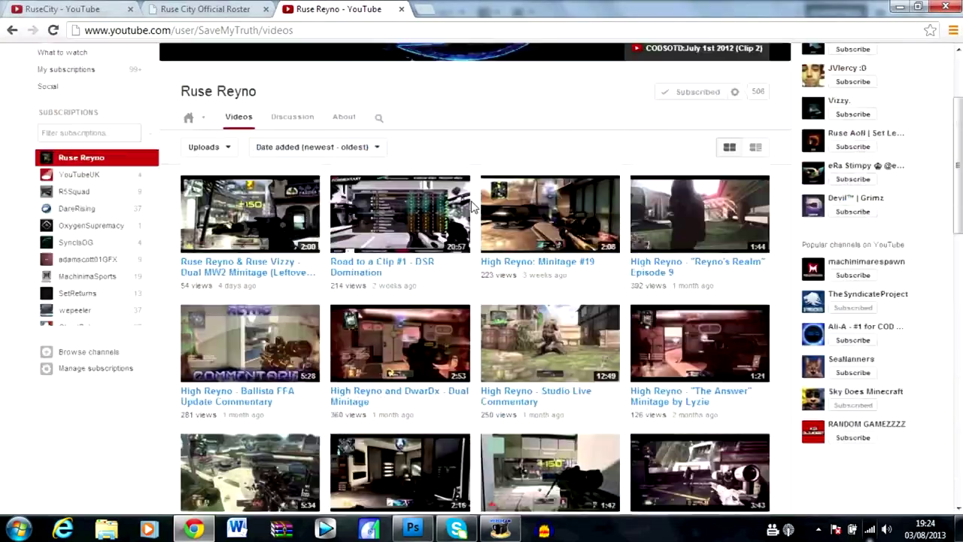
Copy another gameplay thumbnail and scale the Layer 27 screenshot to about 130%.
right_click(684, 191)
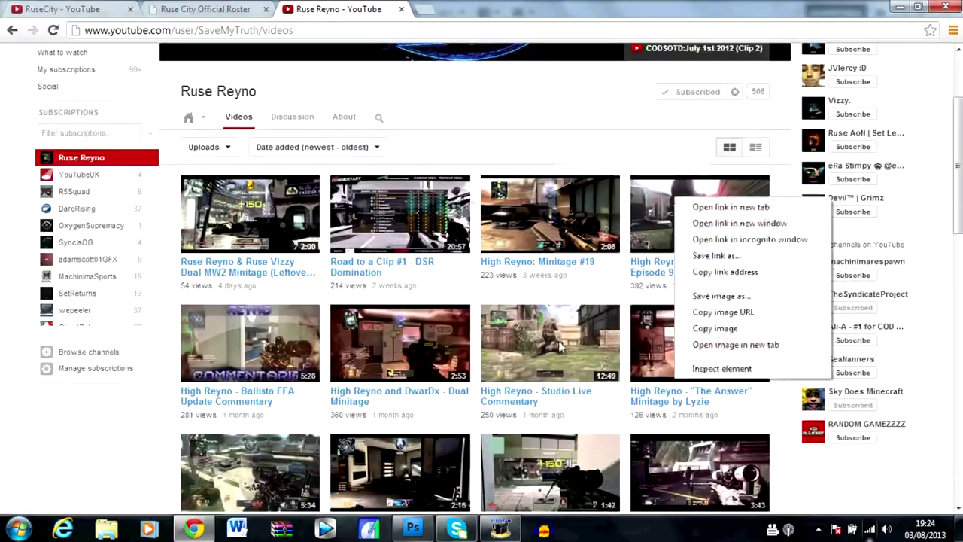
left_click(69, 13)
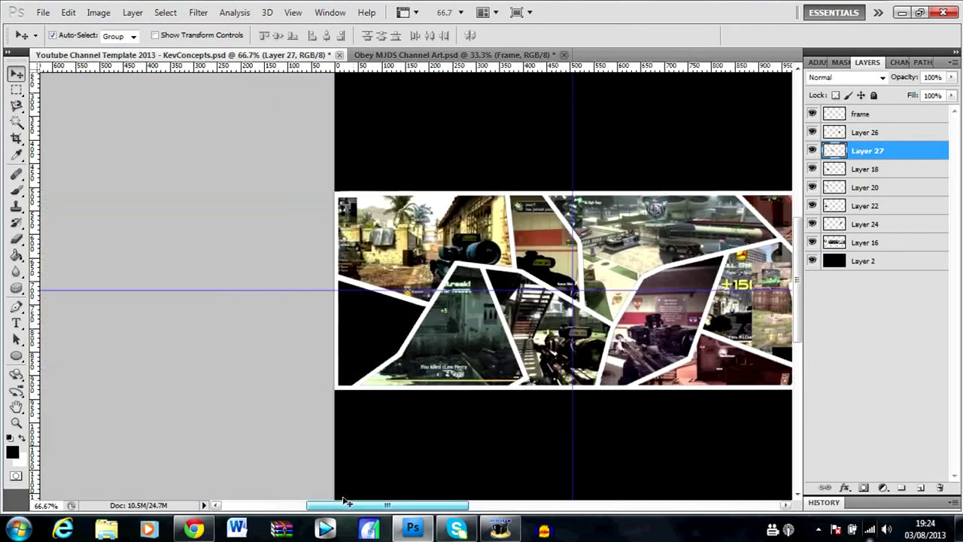
left_click(411, 450)
left_click_drag(438, 304, 480, 279)
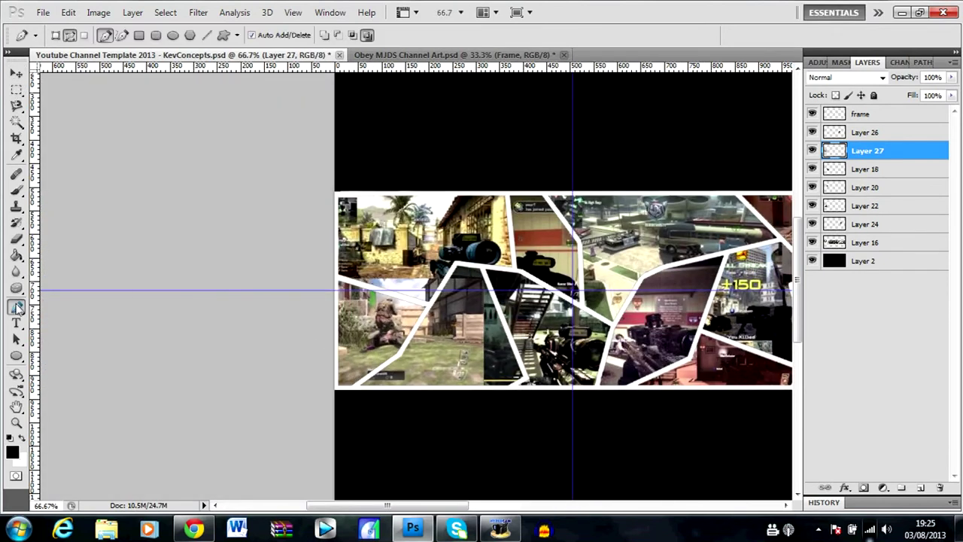
Turn the traced shard path into a selection and copy it onto a new layer.
right_click(336, 392)
key("Return")
key("m")
right_click(379, 60)
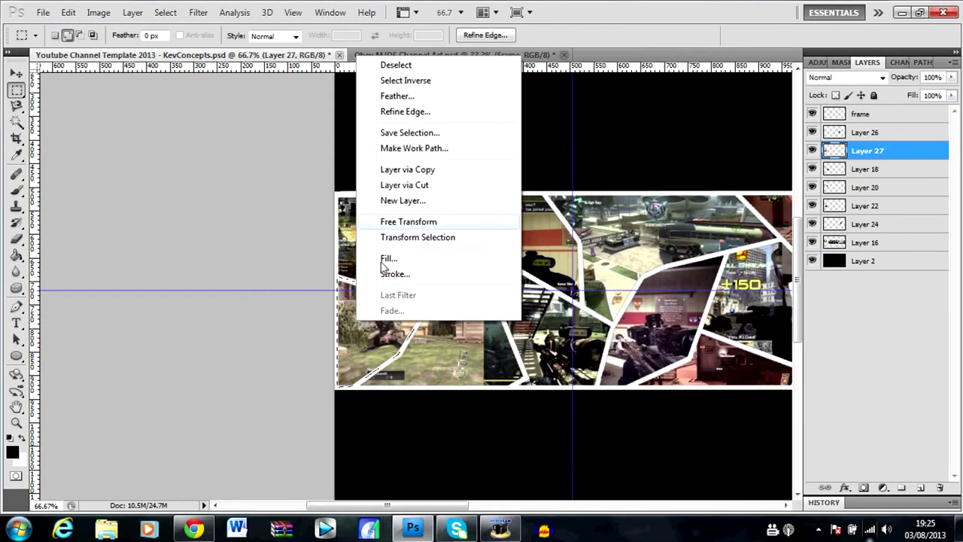
left_click(406, 167)
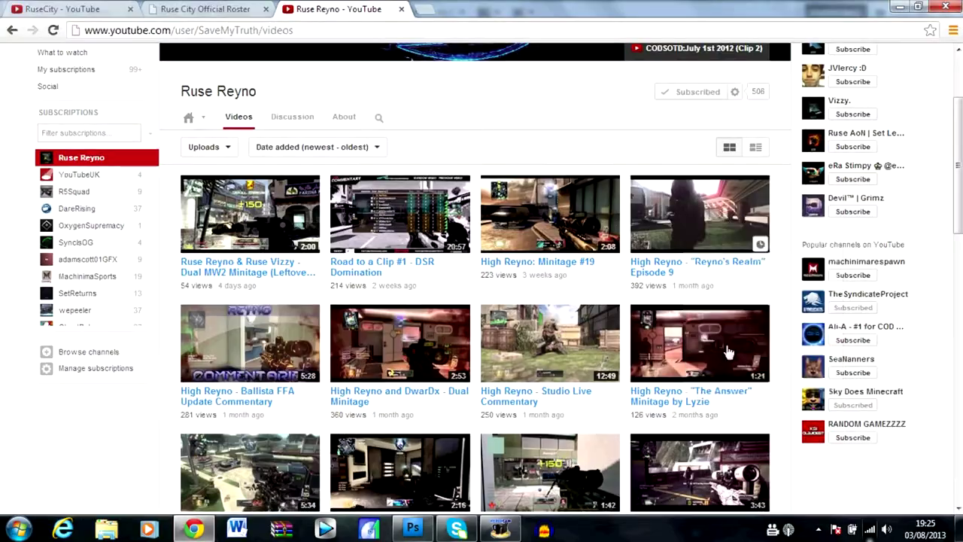
Paste another gameplay screenshot, shifting it up and right before transforming it.
left_click(67, 12)
left_click(100, 133)
left_click_drag(421, 270, 527, 234)
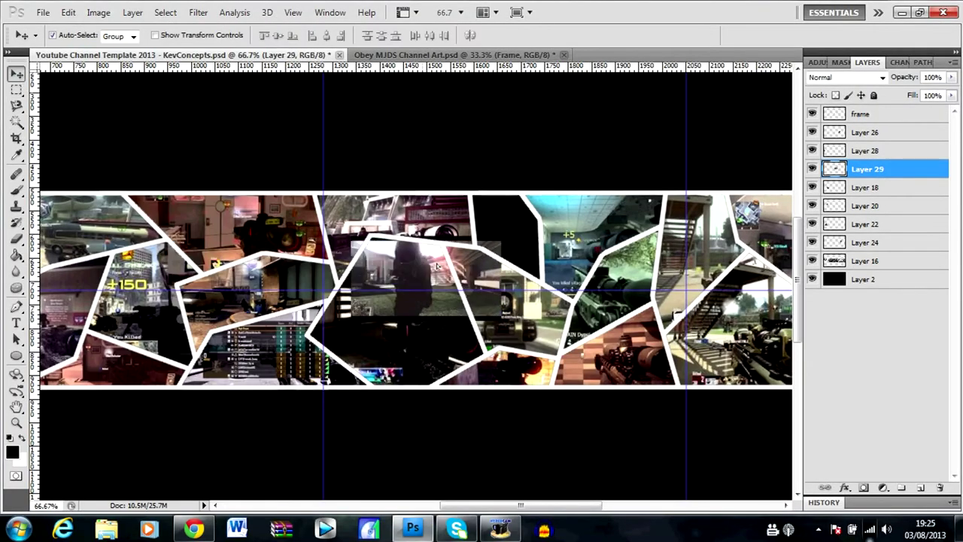
right_click(530, 235)
left_click(570, 357)
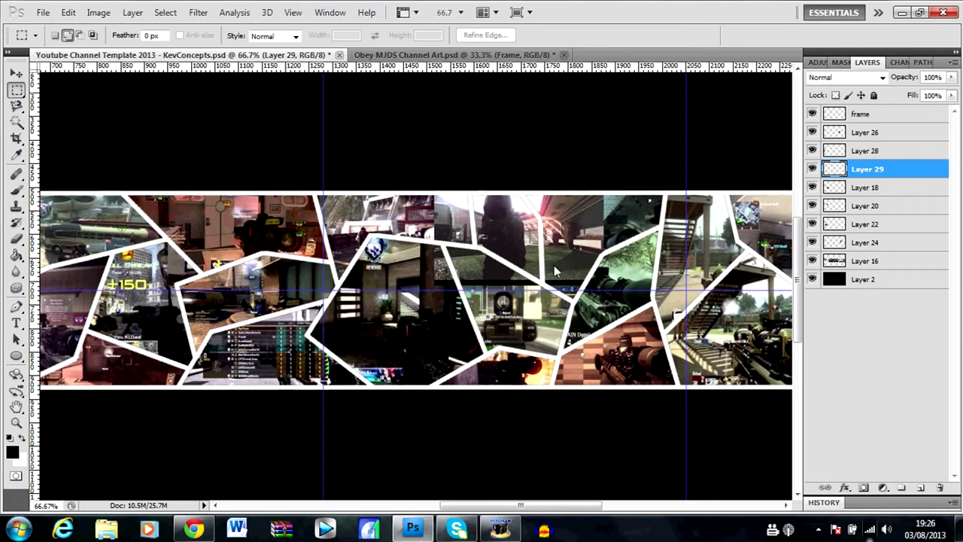
Copy the next shard selection onto a new layer and select leftover Layer 29.
right_click(525, 204)
key("Return")
key("m")
right_click(502, 226)
left_click(549, 328)
left_click(853, 188)
Delete leftover Layer 29 and zoom out to the whole banner.
key("Delete")
key("z")
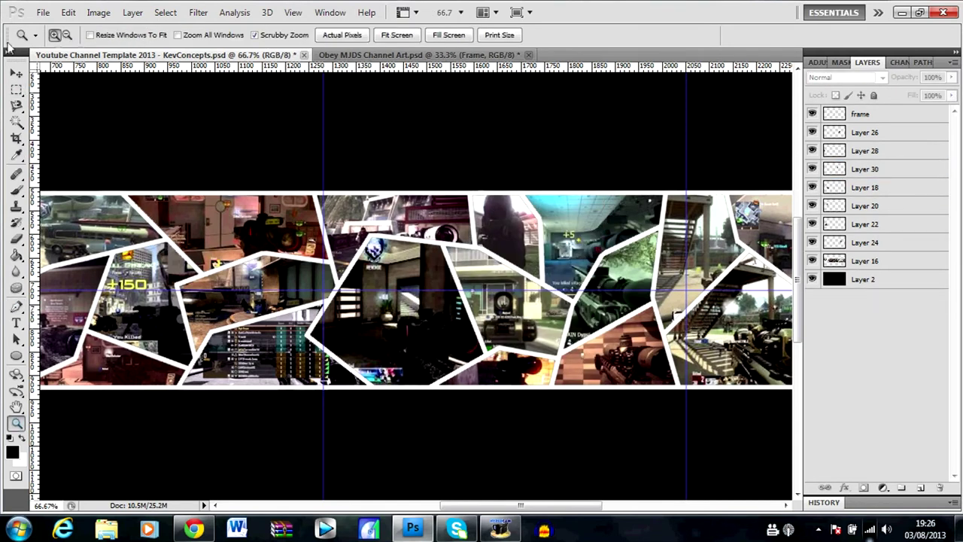
left_click(672, 253, "alt")
Give the frame layer a black Color Overlay.
left_click(844, 488)
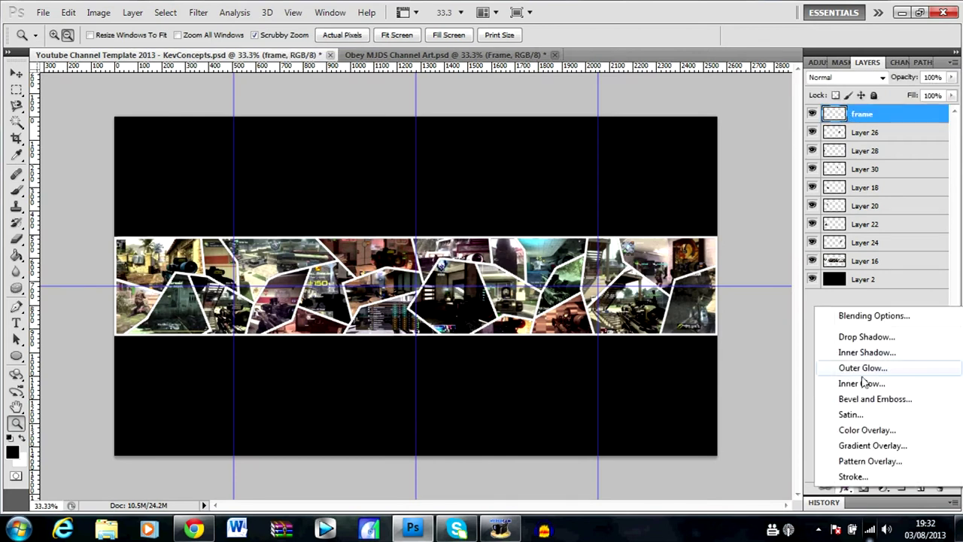
left_click(863, 430)
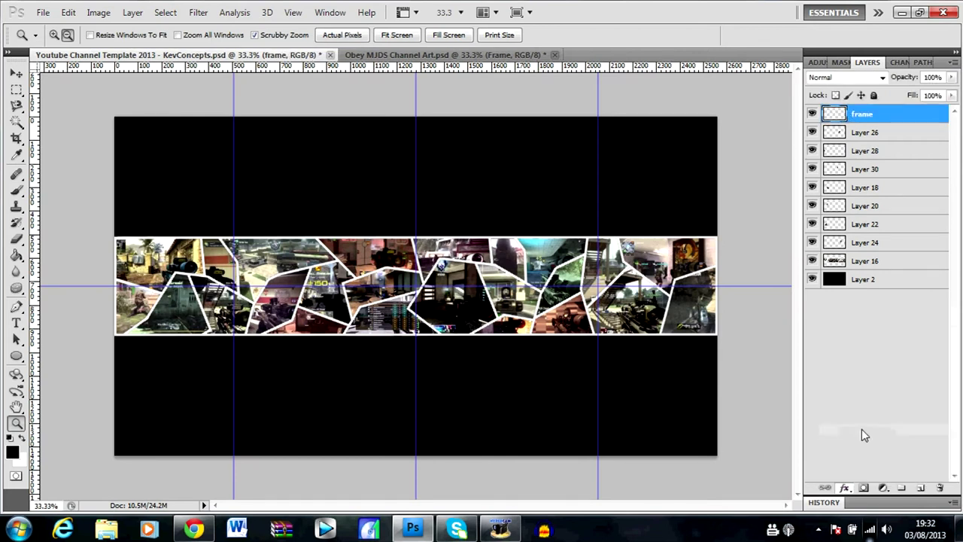
left_click(836, 136)
left_click(587, 297)
left_click(908, 103)
left_click(943, 113)
Fill background Layer 2 with teal #1f8eb2.
left_click(869, 288)
left_click(12, 452)
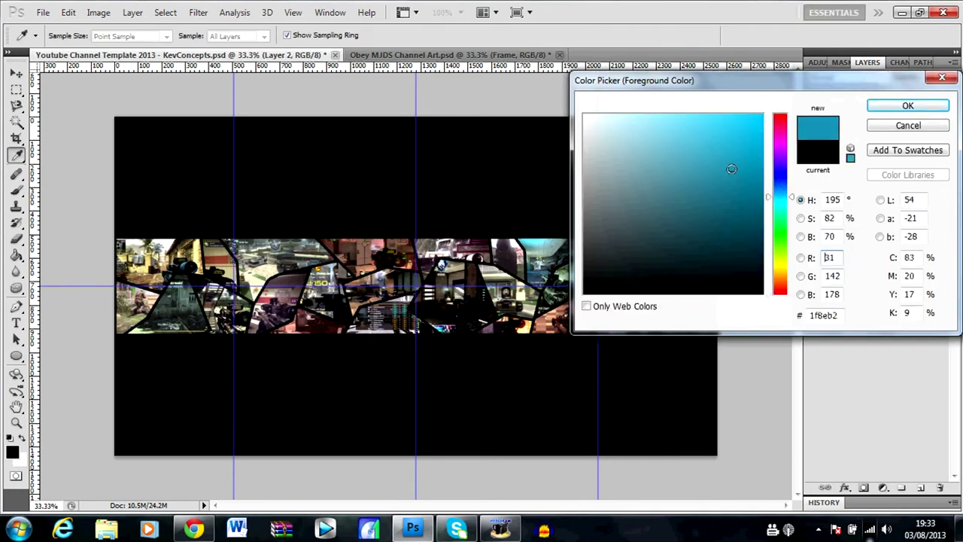
left_click(907, 105)
key("g")
key("alt+BackSpace")
left_click(325, 237)
key("v")
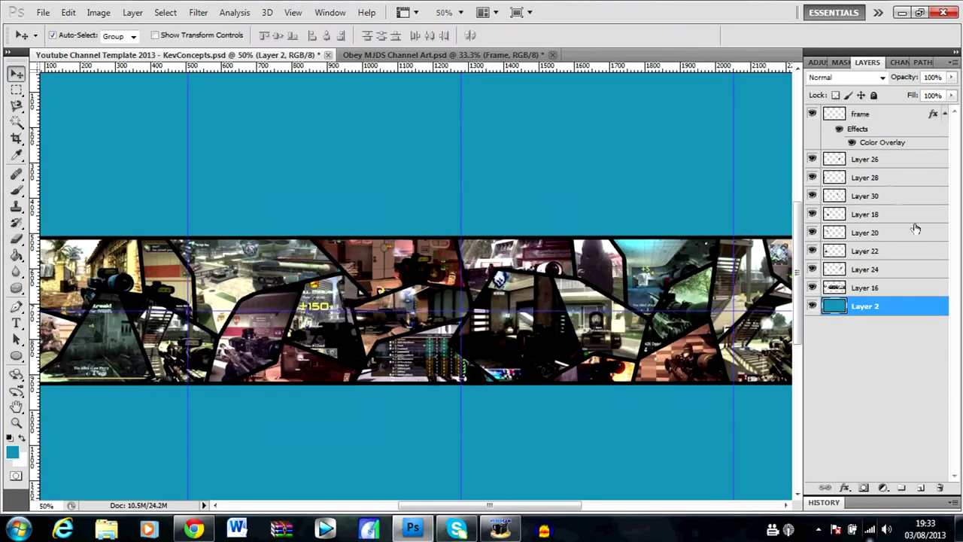
Merge the screenshot layers into one layer named 'pics'.
left_click(878, 282, "shift")
key("ctrl+e")
double_click(872, 159)
type("pics")
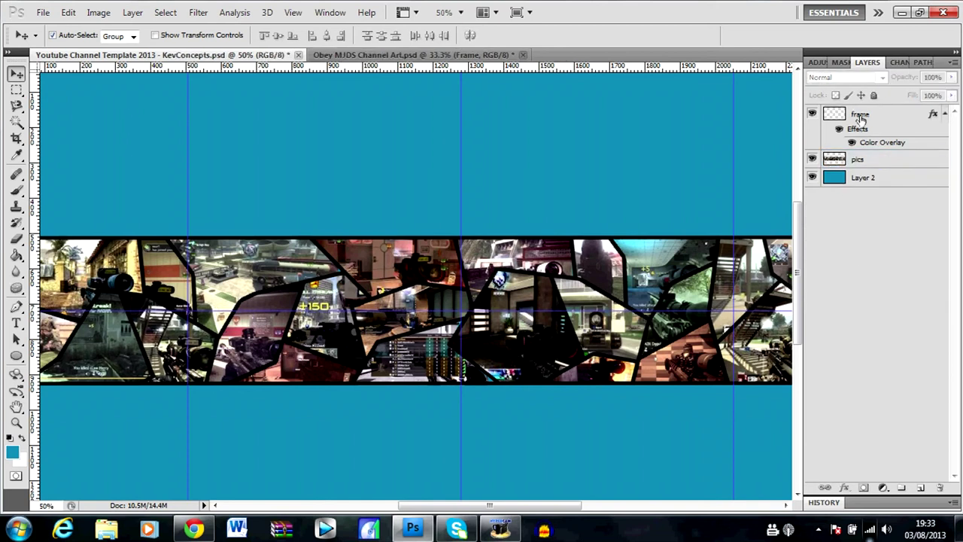
Add a near-black Drop Shadow to the frame with Normal blending at full opacity.
left_click(844, 487)
left_click(851, 339)
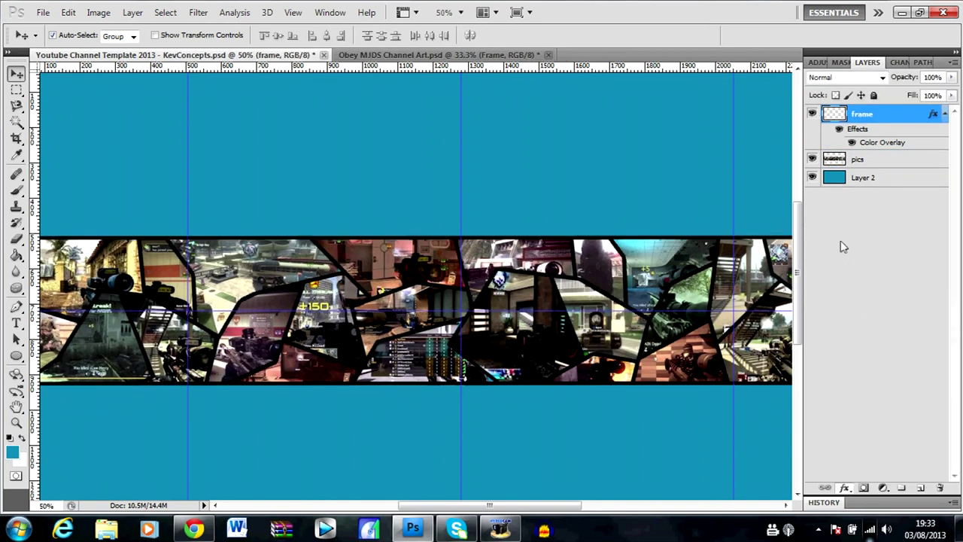
left_click(835, 136)
left_click(486, 187)
left_click(910, 80)
left_click(748, 195)
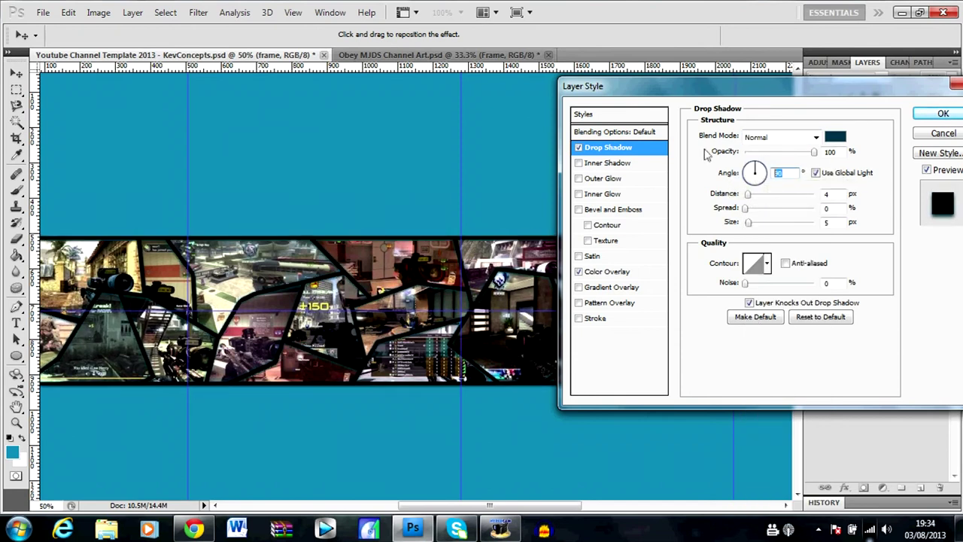
left_click(835, 136)
left_click(582, 266)
left_click(878, 101)
type("4")
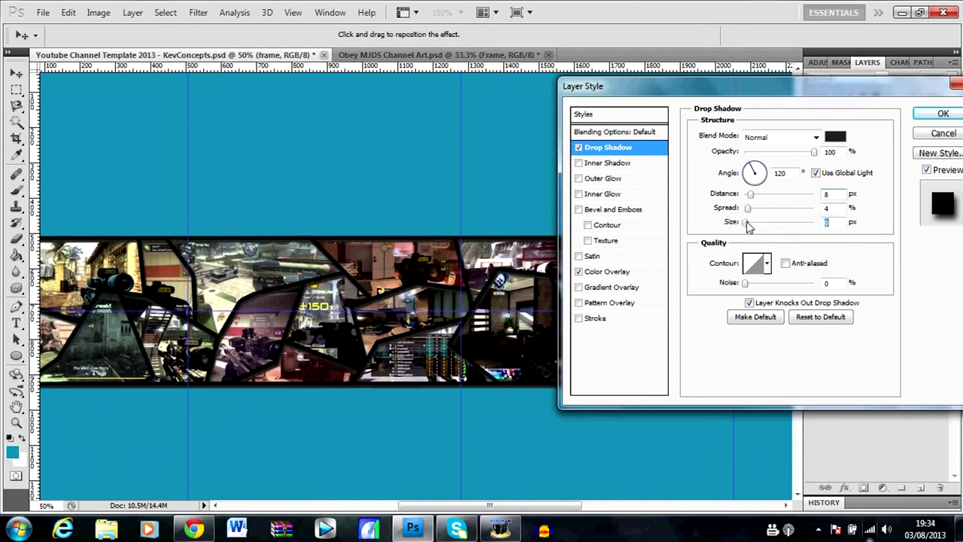
left_click(835, 136)
left_click(907, 103)
left_click(943, 113)
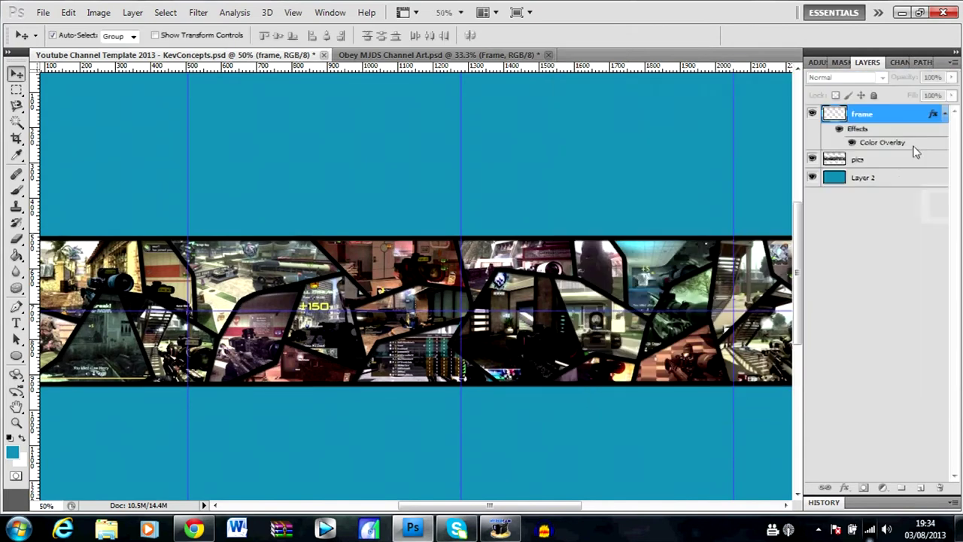
Try different blend modes on the pics layer, landing on Overlay.
key("z")
left_click(86, 151, "alt")
left_click(857, 174)
left_click(882, 78)
left_click(835, 218)
left_click(883, 78)
left_click(835, 259)
Try Linear Dodge and Hard Light on pics and lower its opacity to 80%.
left_click(883, 79)
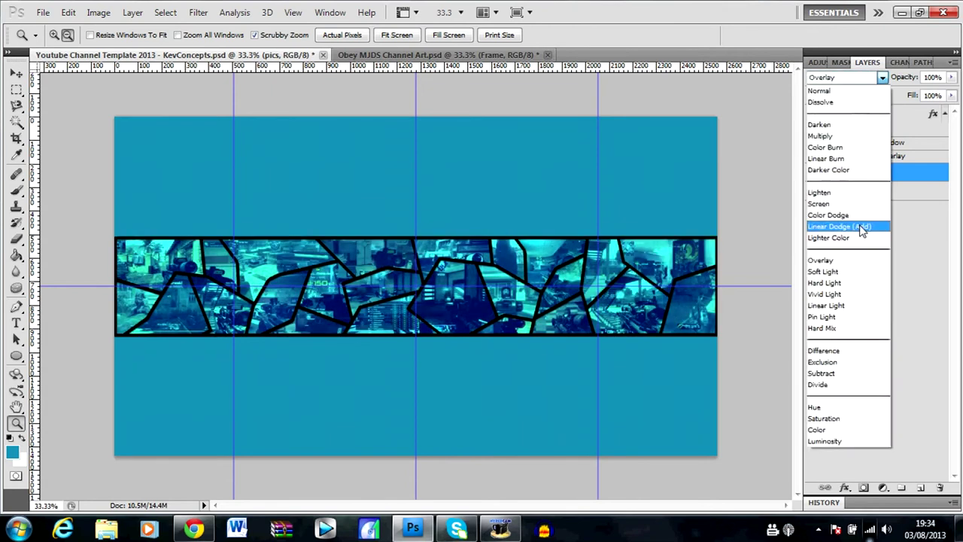
left_click(835, 228)
left_click(304, 204)
left_click(883, 78)
left_click(835, 282)
left_click(952, 78)
left_click_drag(949, 94, 927, 95)
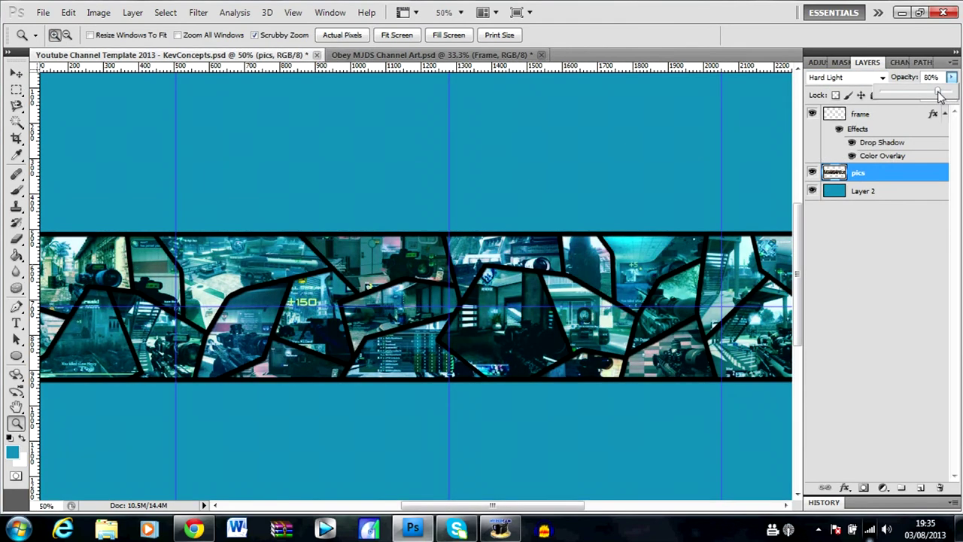
Add a Black & White adjustment and set it to Vivid Light at 68%.
left_click(863, 488)
left_click(842, 351)
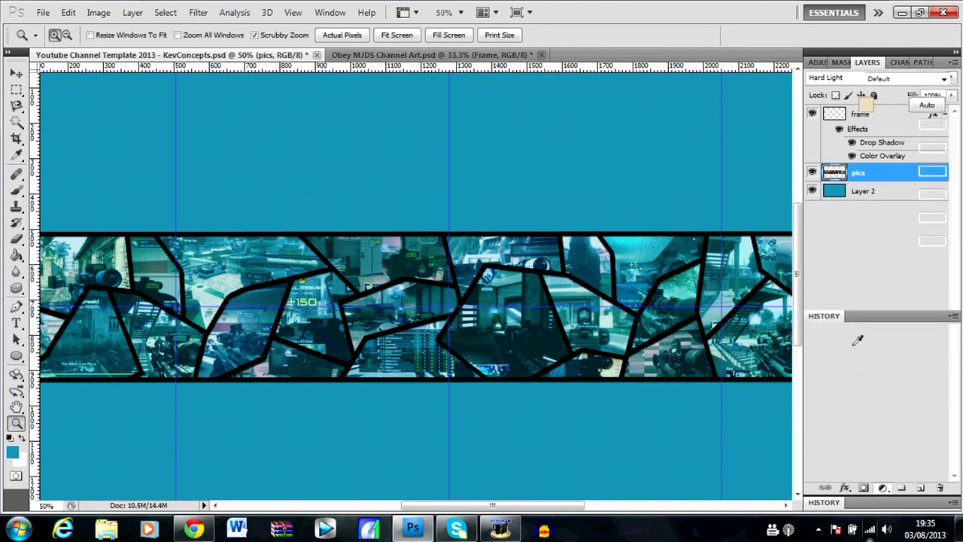
left_click(954, 61)
left_click(890, 63)
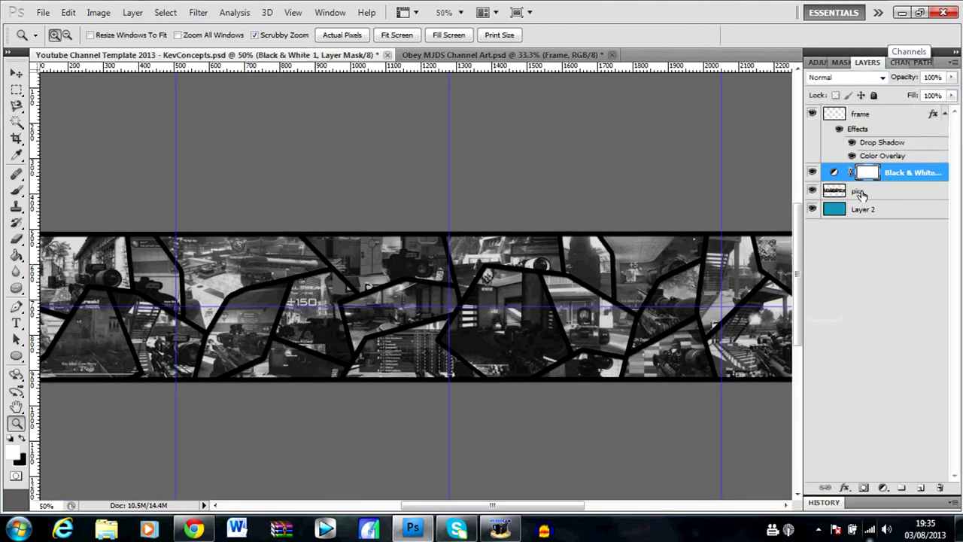
left_click(881, 79)
left_click(882, 77)
left_click(824, 290)
left_click_drag(952, 76, 930, 98)
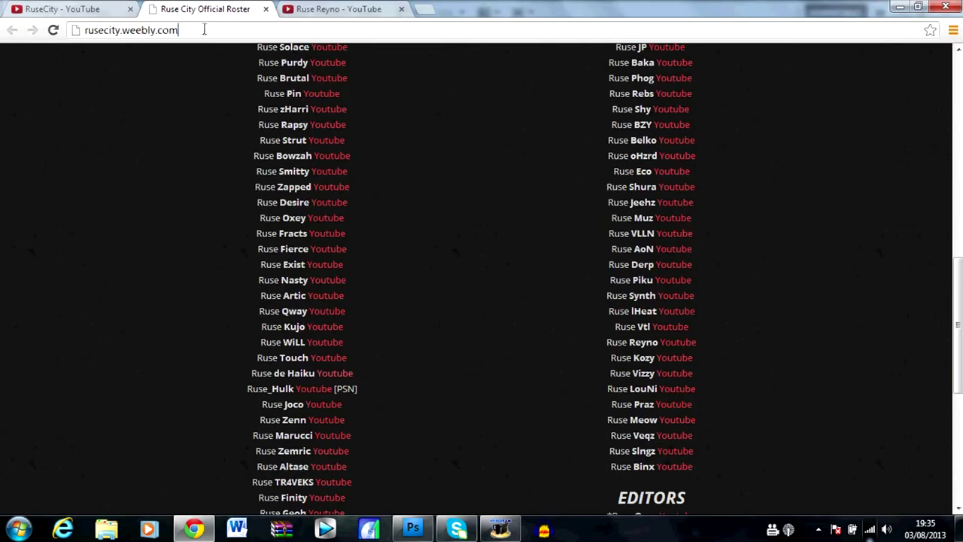
Search Google Images for 'velvet grunge'.
left_click(208, 30)
type("goog")
key("Return")
type("velvet grunge")
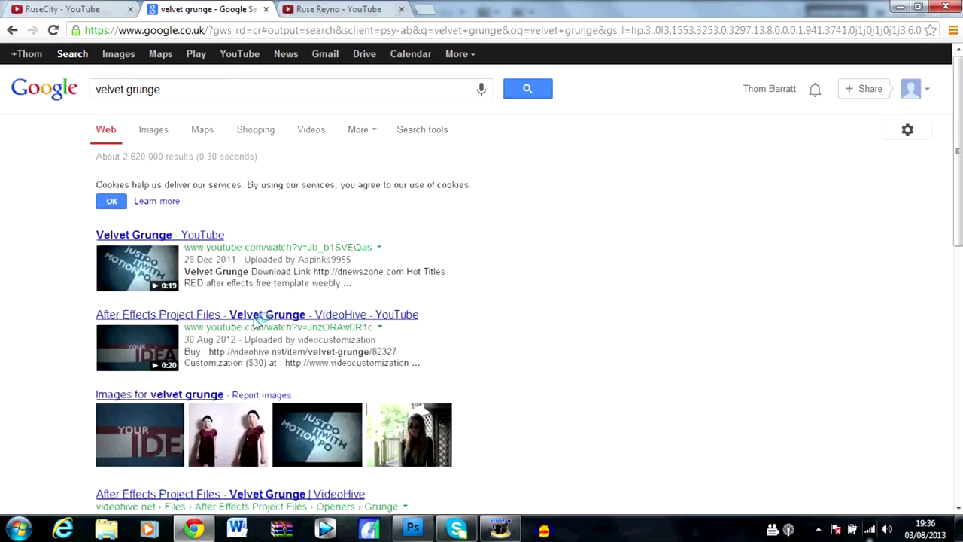
left_click(151, 394)
Search 'velvet texture', return to the grunge results, and preview the pale blue texture.
double_click(143, 89)
type("texture")
key("Return")
scroll(338, 372, "down", 3)
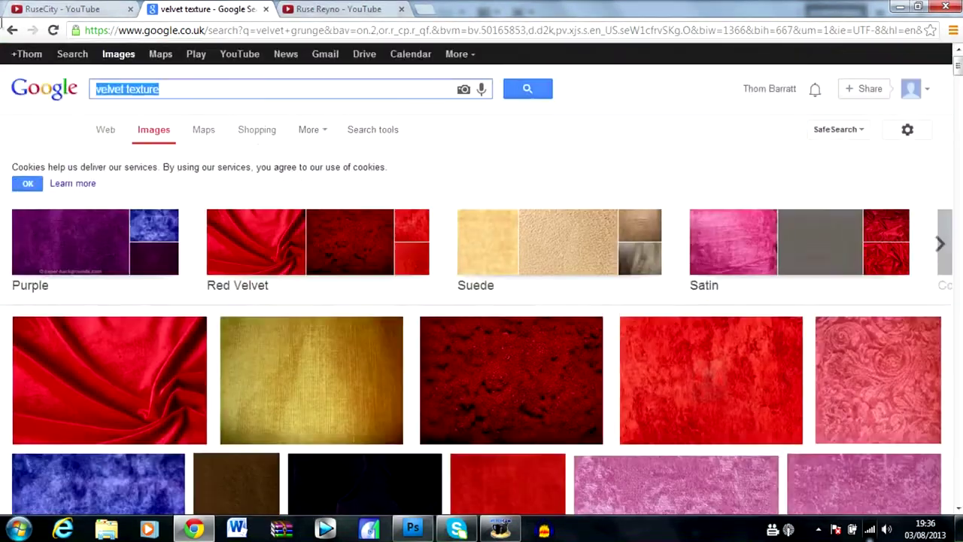
left_click(11, 31)
scroll(351, 301, "down", 5)
left_click(450, 301)
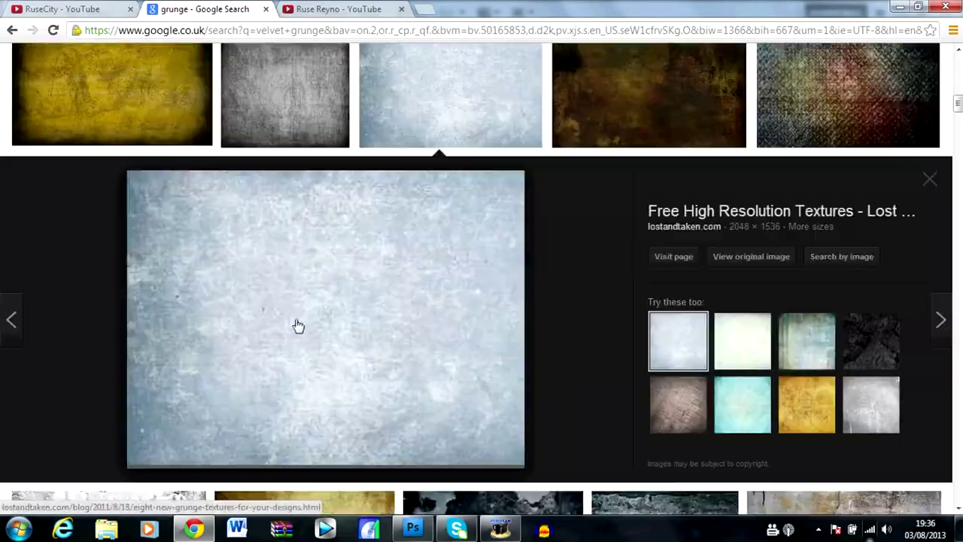
Paste the grunge texture as Layer 3, stretch it across, place it below frame in Linear Dodge.
right_click(298, 317)
left_click(346, 380)
left_click(413, 528)
left_click(68, 12)
left_click(105, 128)
left_click_drag(175, 298, 113, 297)
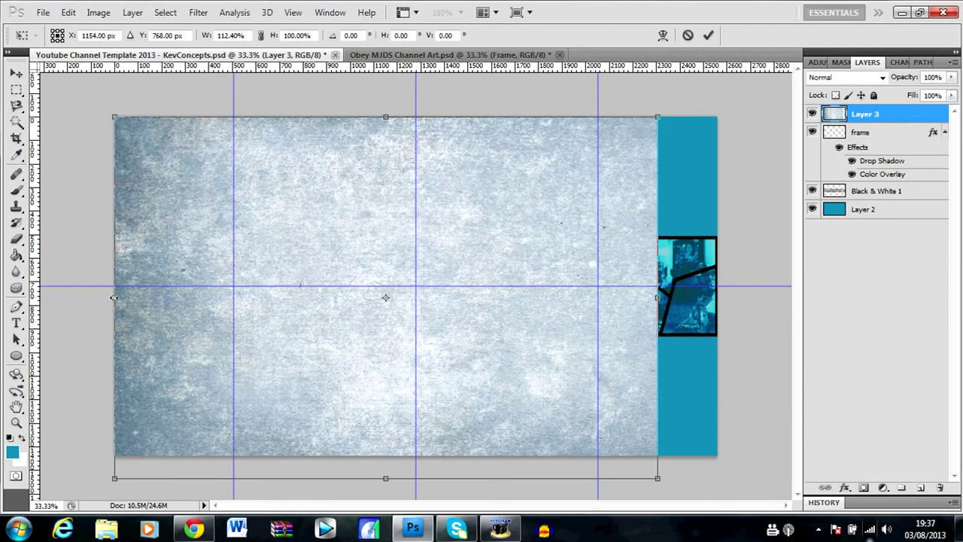
key("Return")
key("ctrl+bracketleft")
left_click(843, 77)
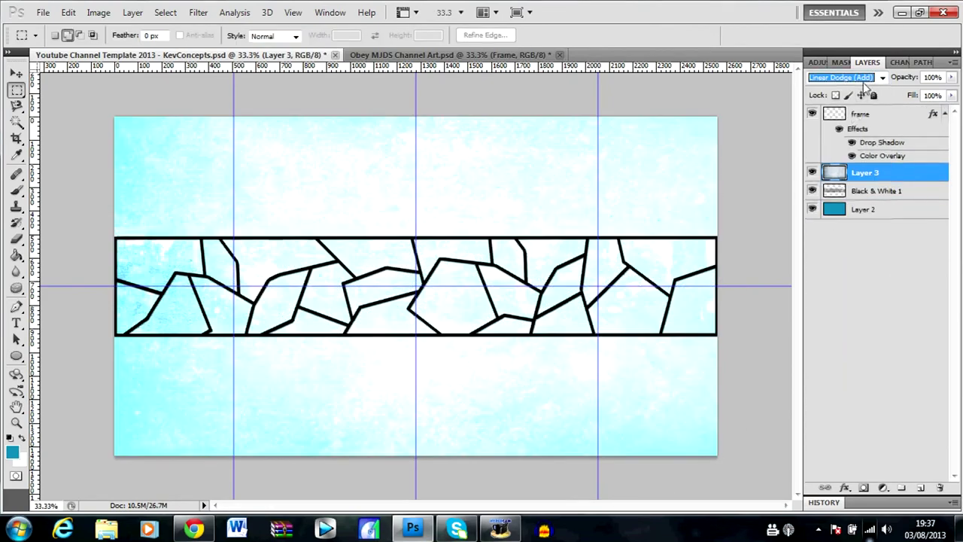
Add a Color Overlay to the teal background Layer 2.
left_click(863, 209)
left_click(845, 487)
left_click(849, 427)
left_click(824, 135)
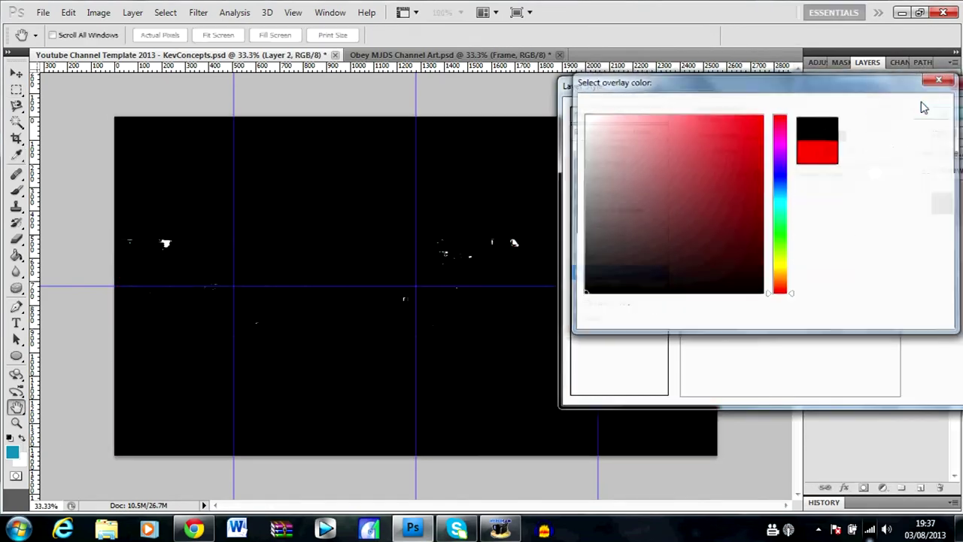
left_click(924, 108)
Move texture Layer 3 below the Black & White 1 adjustment.
left_click(842, 191)
left_click(843, 77)
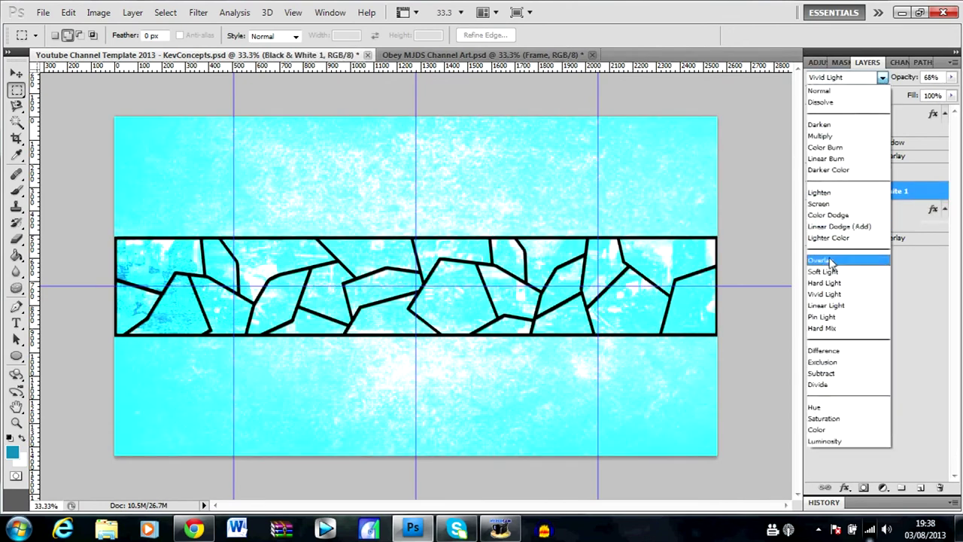
left_click(831, 261)
left_click(866, 163)
key("ctrl+bracketleft")
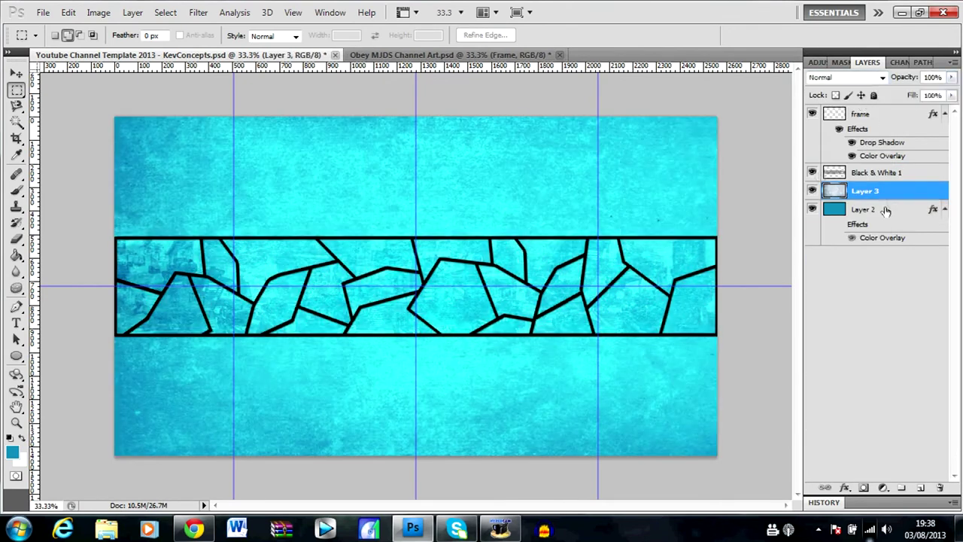
Set Black & White 1 to Normal at 64% and switch the texture to Screen.
left_click(875, 173)
left_click(843, 78)
left_click(835, 95)
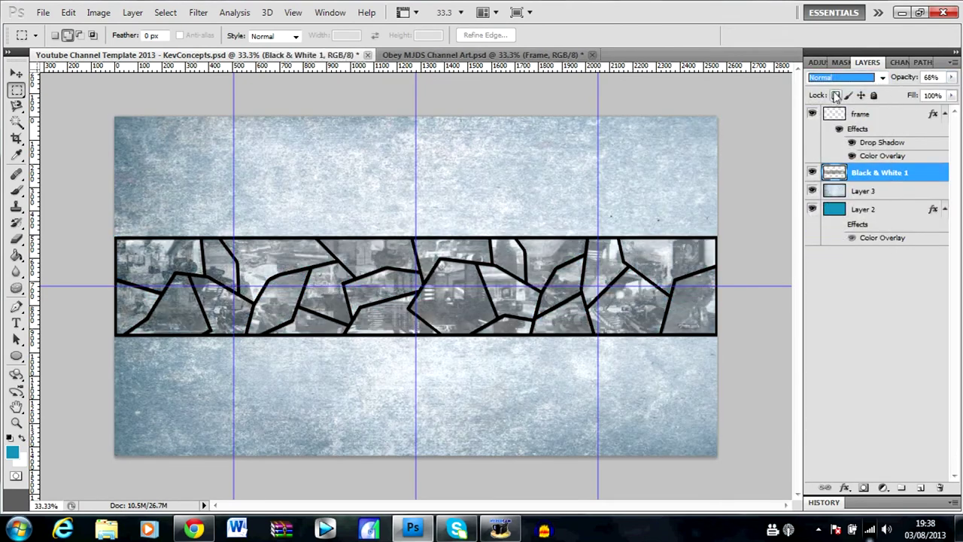
left_click_drag(952, 76, 927, 101)
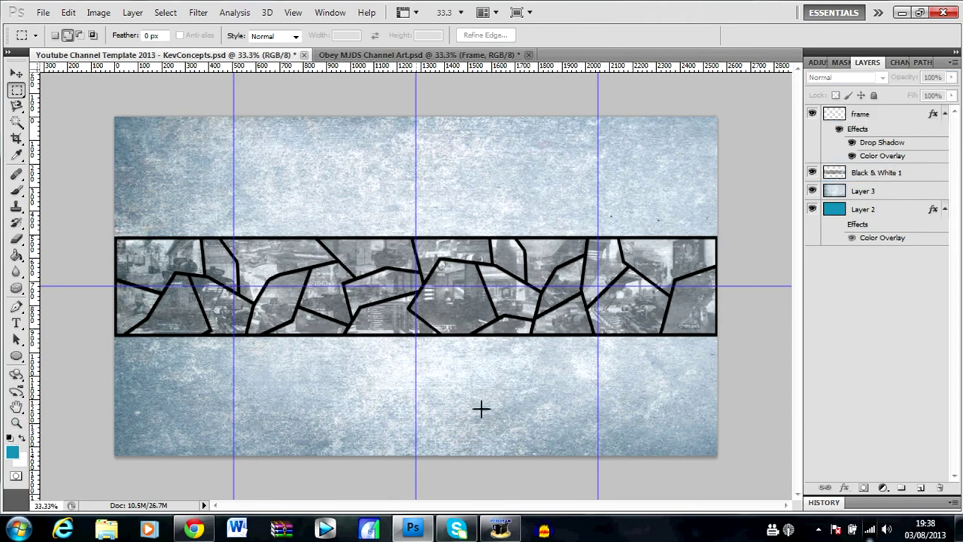
left_click(843, 78)
key("Down")
key("Down")
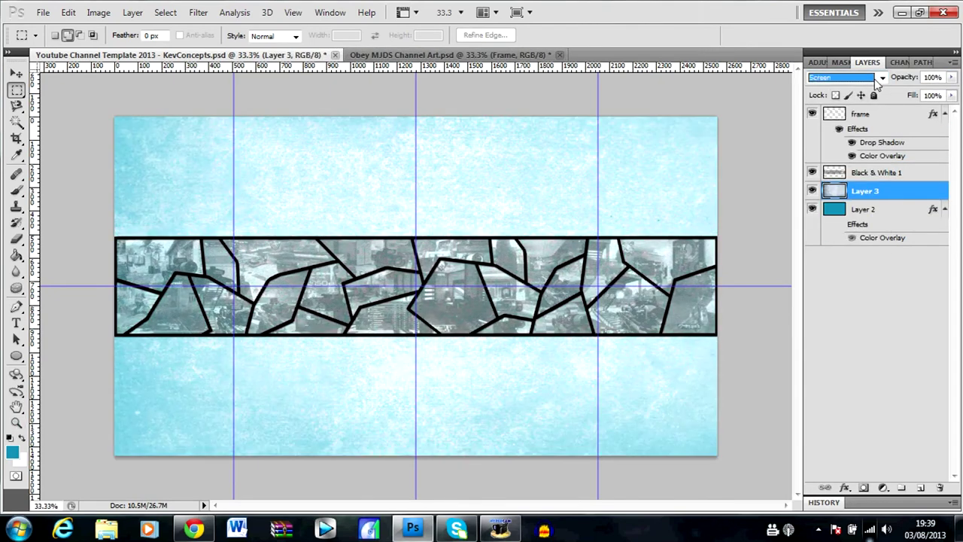
key("Down")
key("Down")
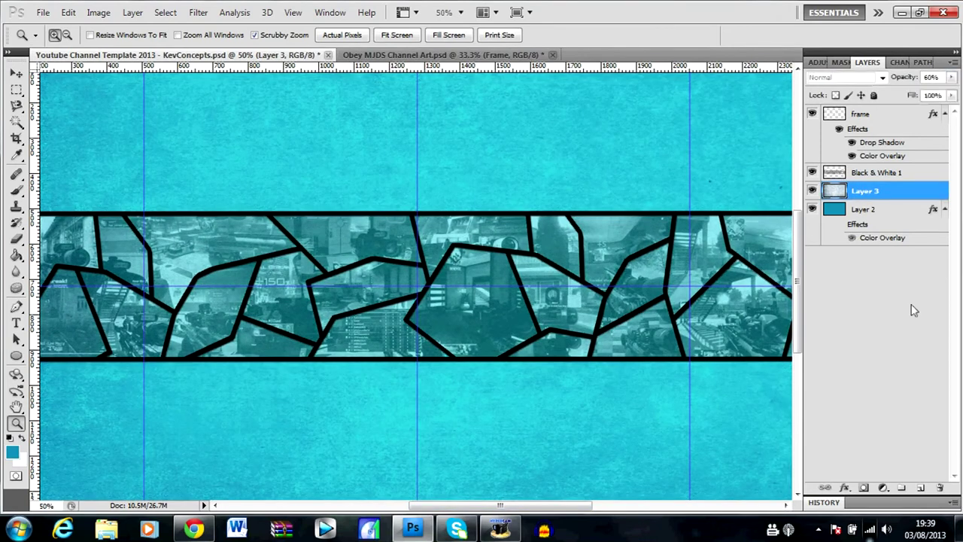
Type the white 'RUSE REYNO' title across the top, then copy a grunge texture.
left_click_drag(124, 100, 697, 235)
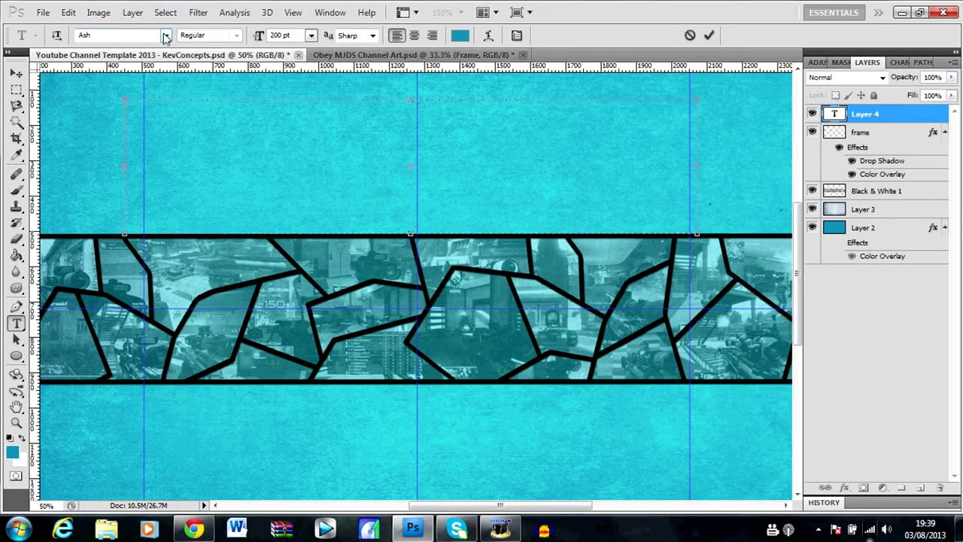
type("RUSE")
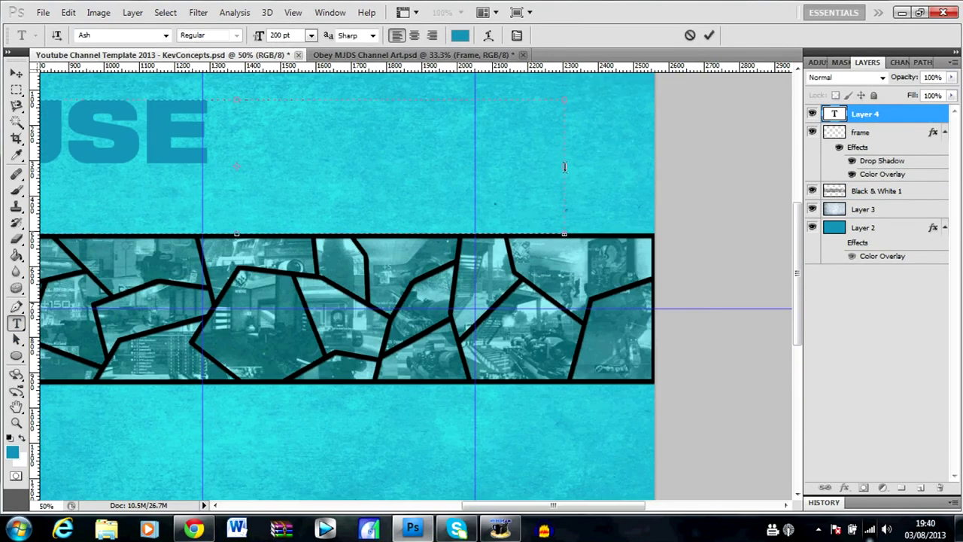
type(" REYNO")
left_click(15, 425)
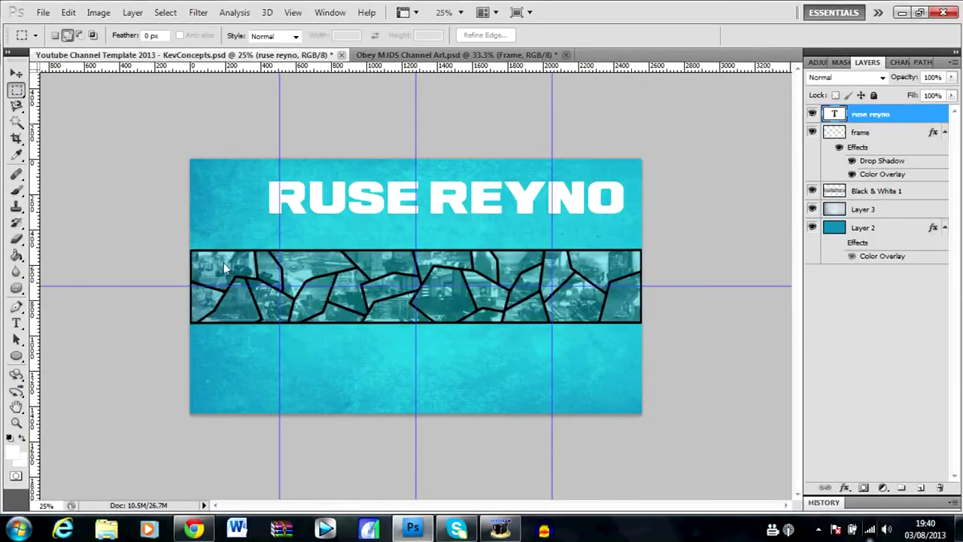
left_click(15, 73)
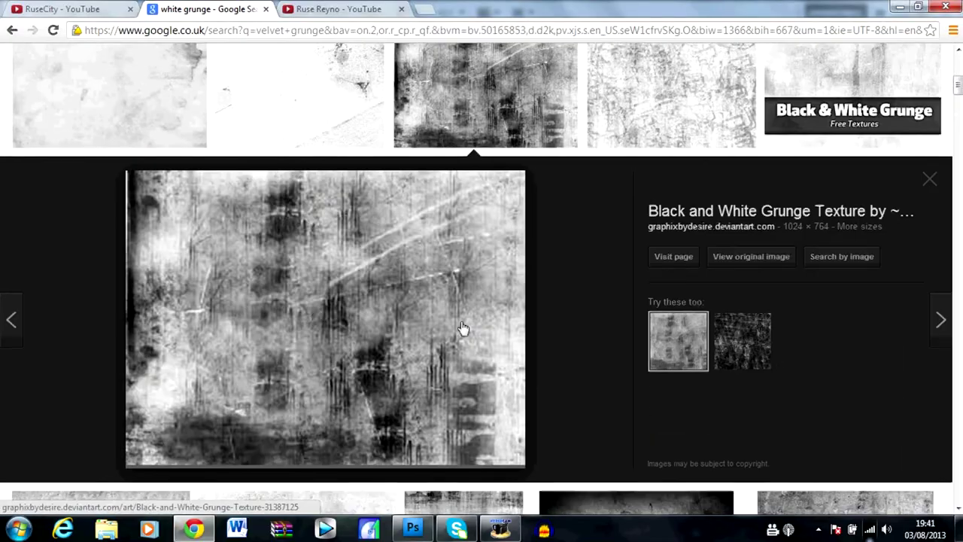
right_click(315, 311)
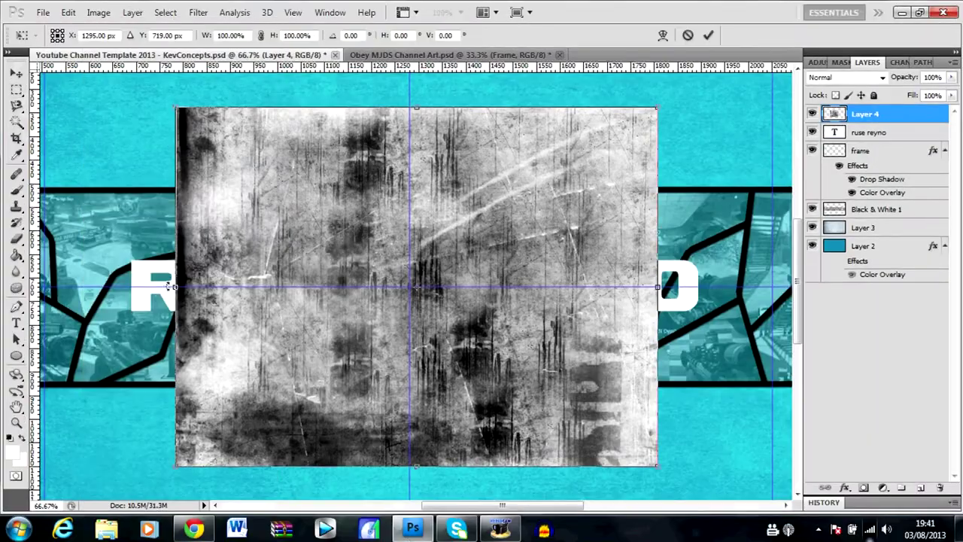
Clip the grunge texture to the title letters and merge it into one Ruse Reyno layer.
left_click(826, 228)
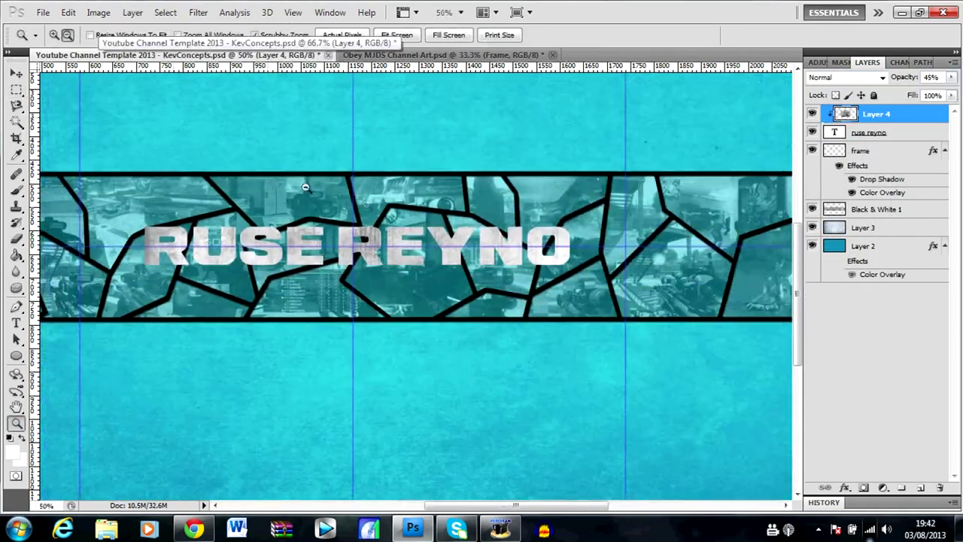
left_click(305, 186)
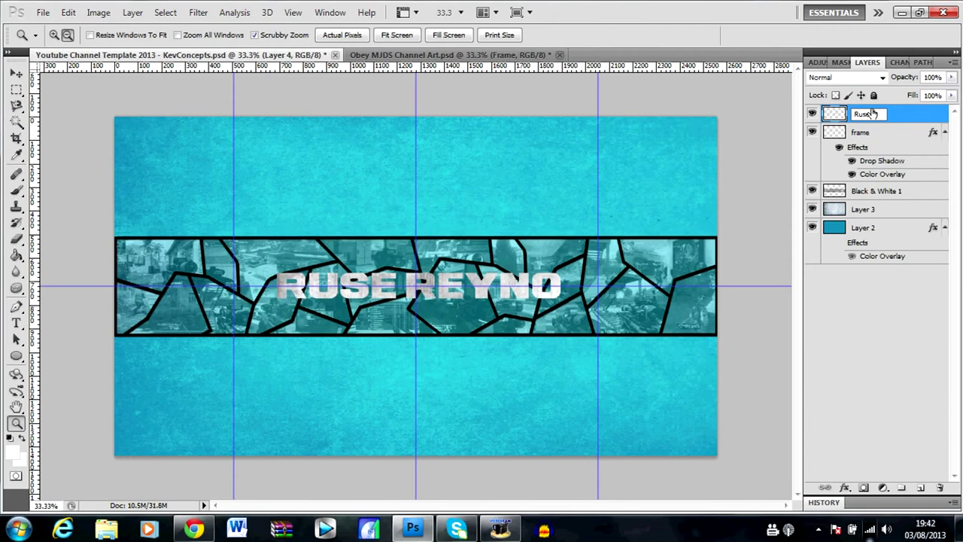
left_click(844, 488)
Give the title a normal-blend outer glow and a drop shadow, then nudge it right.
left_click(866, 374)
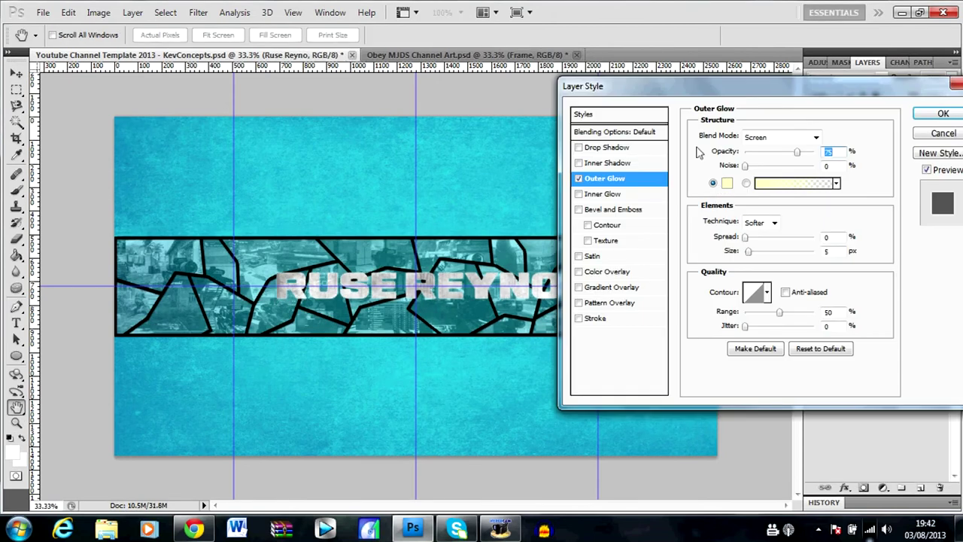
left_click(782, 137)
left_click(775, 283)
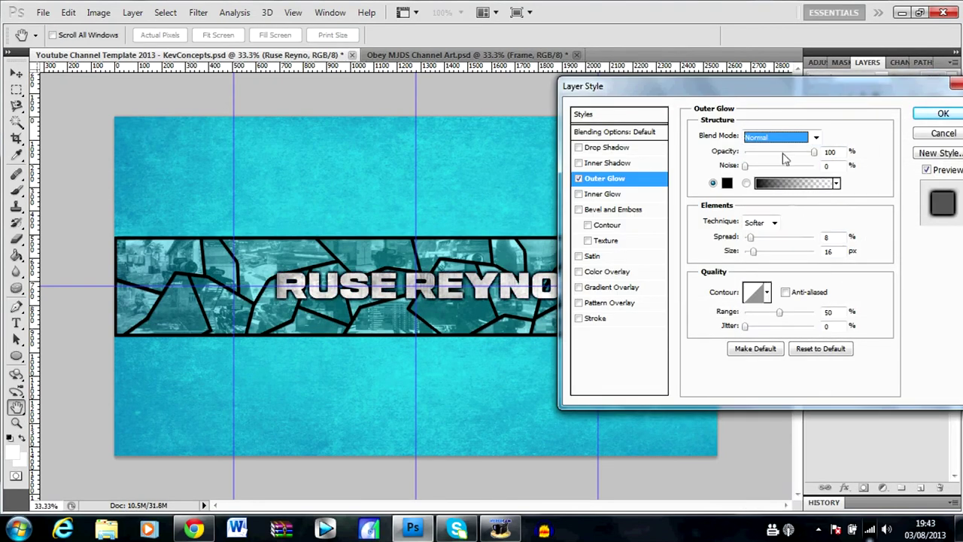
left_click(602, 147)
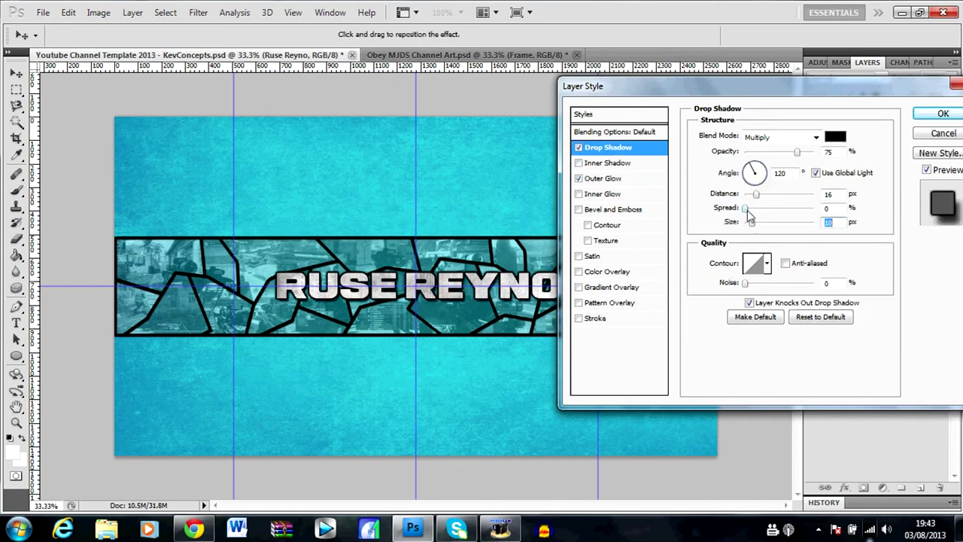
left_click(933, 112)
key("ctrl+t")
left_click_drag(388, 288, 426, 287)
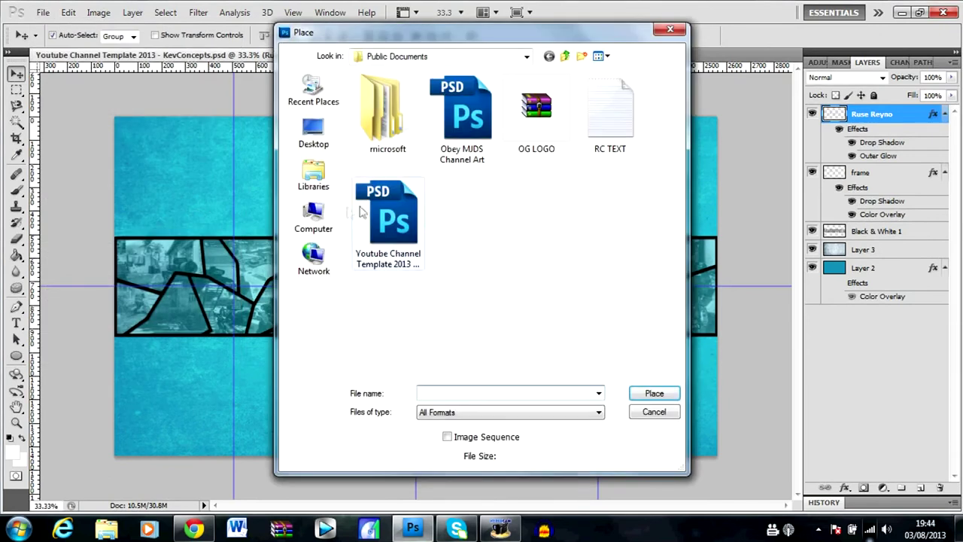
Place the ruse2d logo file from the Pictures folder into the banner.
left_click(313, 173)
double_click(444, 123)
scroll(451, 226, "down", 5)
double_click(393, 188)
Add a teal Color Overlay to the ruse2d logo.
left_click(844, 487)
left_click(851, 434)
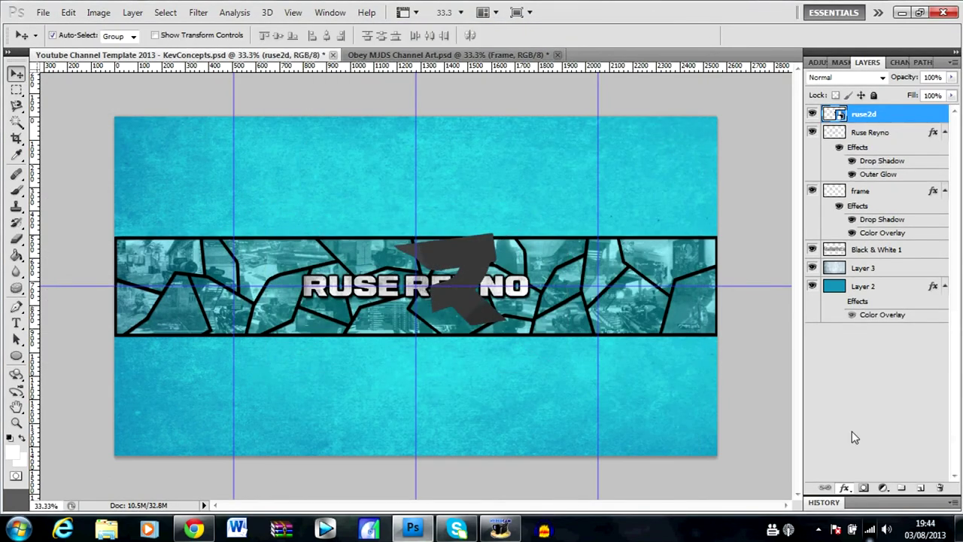
left_click(892, 196)
left_click(669, 157)
left_click(905, 103)
left_click(941, 113)
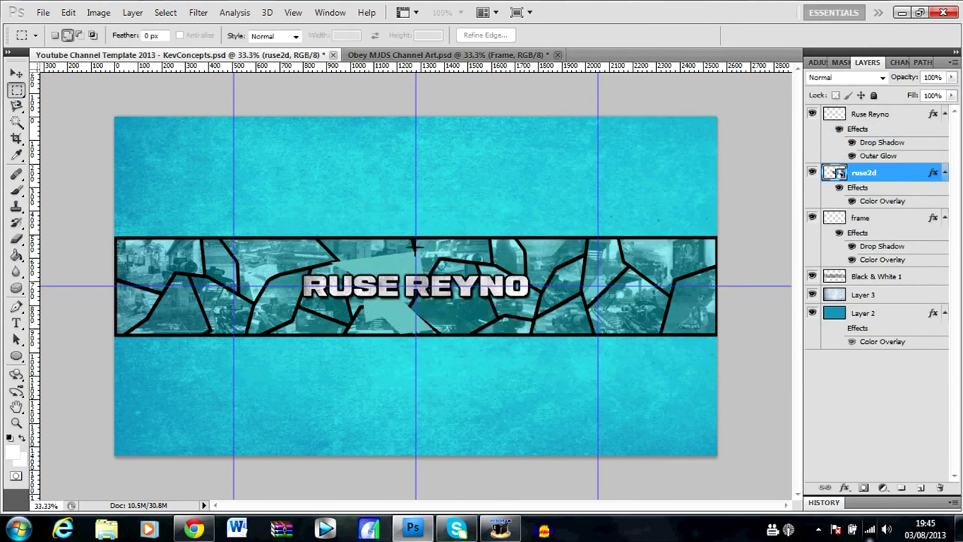
Duplicate the logo layer and give the copy a different overlay colour.
key("ctrl+j")
left_click(845, 487)
left_click(851, 430)
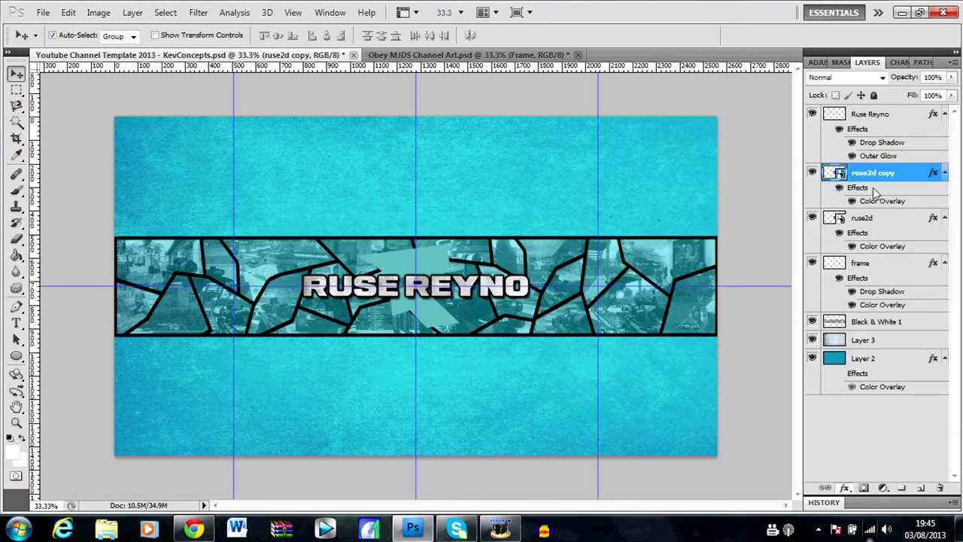
left_click(835, 136)
key("Return")
Rotate the logo copy, move it beneath the original, stretch it wider and fade it to about half opacity.
key("Return")
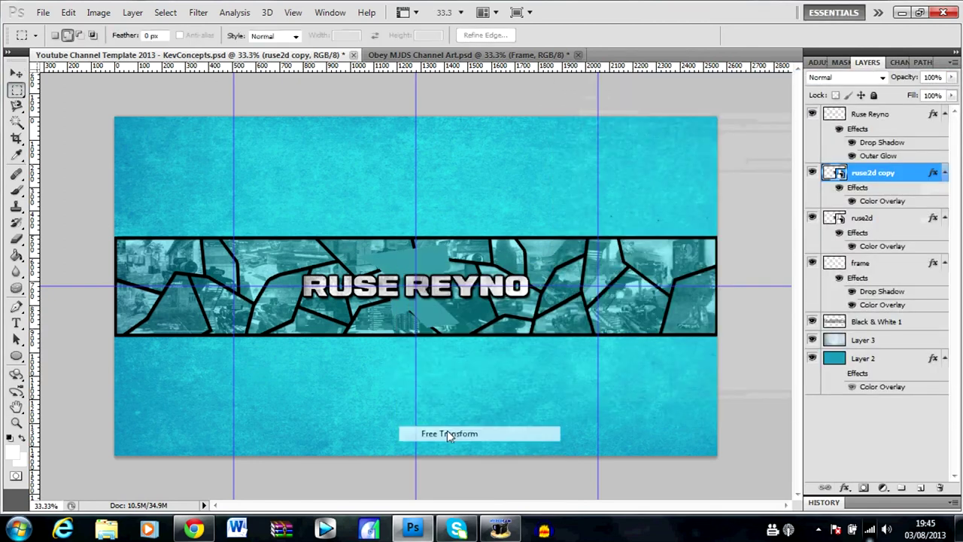
left_click(449, 434)
left_click_drag(538, 198, 555, 189)
key("Return")
left_click_drag(873, 173, 867, 219)
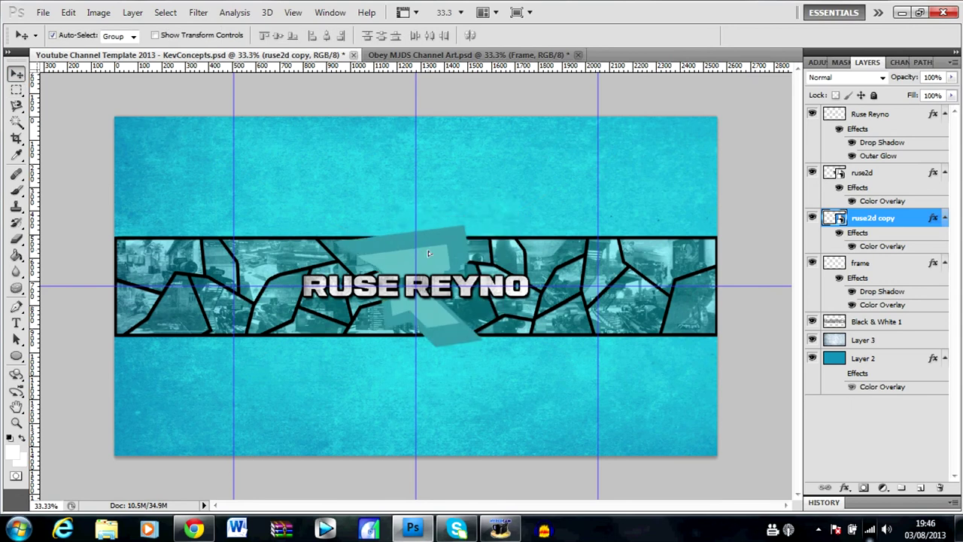
left_click(428, 253, "ctrl")
left_click(428, 253, "ctrl")
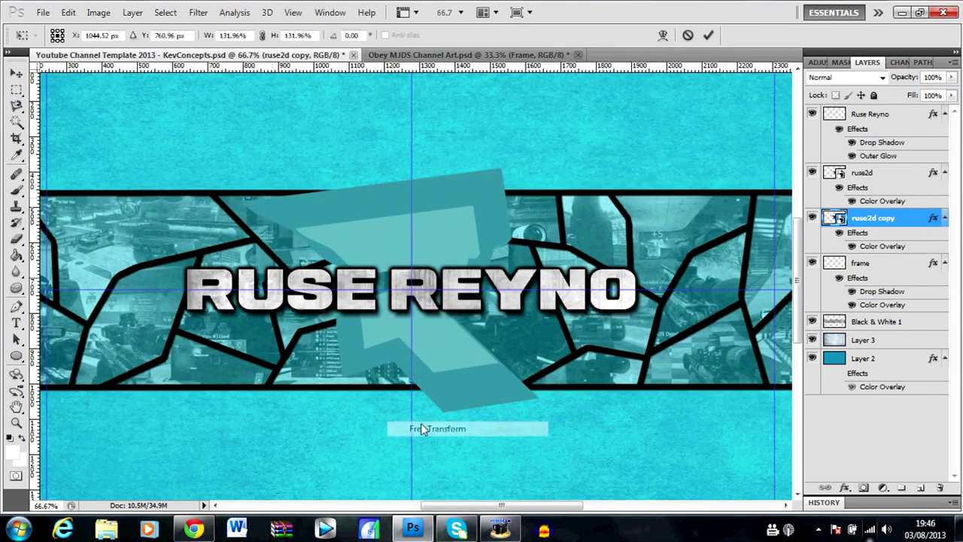
left_click_drag(697, 306, 716, 307)
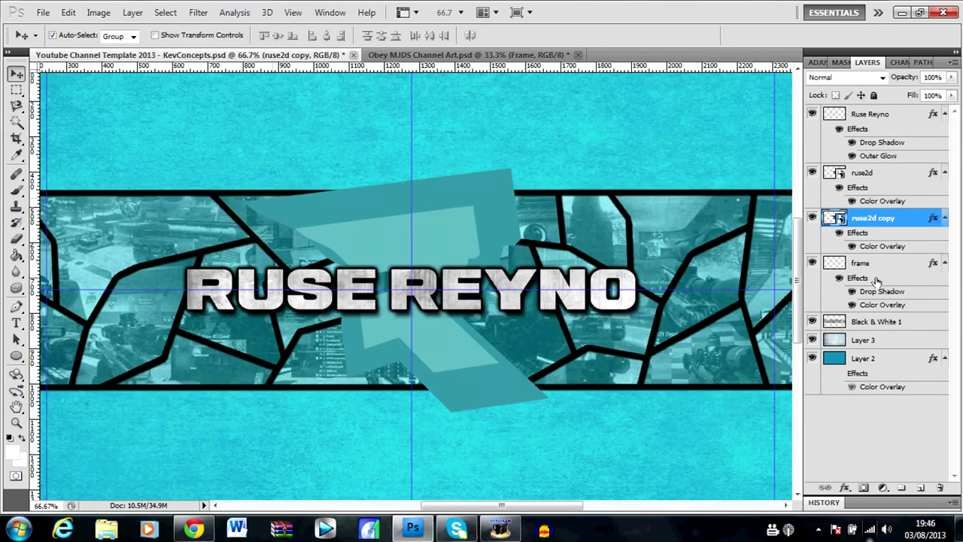
mouse_move(951, 77)
left_mouse_down()
mouse_move(918, 94)
mouse_move(937, 95)
left_mouse_up()
Add an enlarged outer glow to the original logo.
left_click(844, 488)
left_click(858, 358)
left_click(727, 183)
left_click(931, 105)
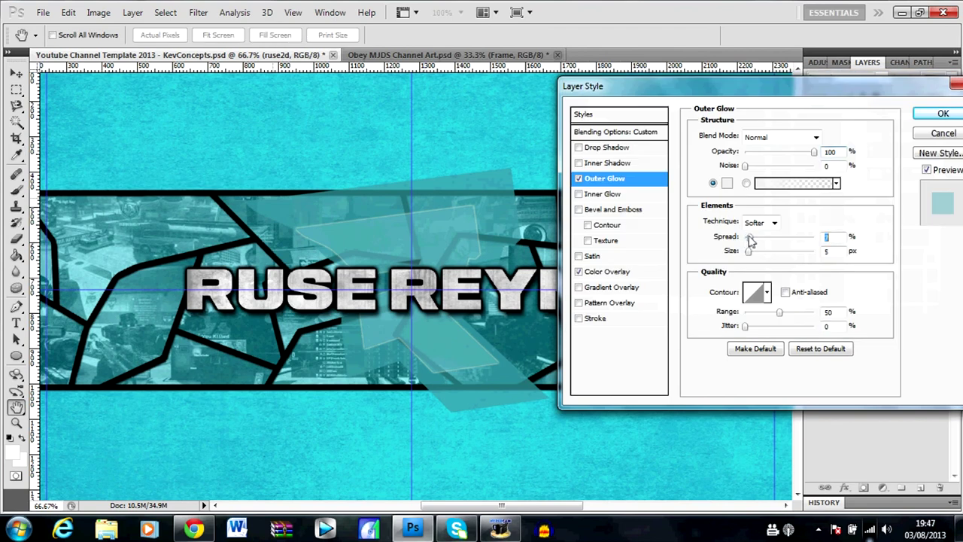
left_click_drag(748, 250, 768, 251)
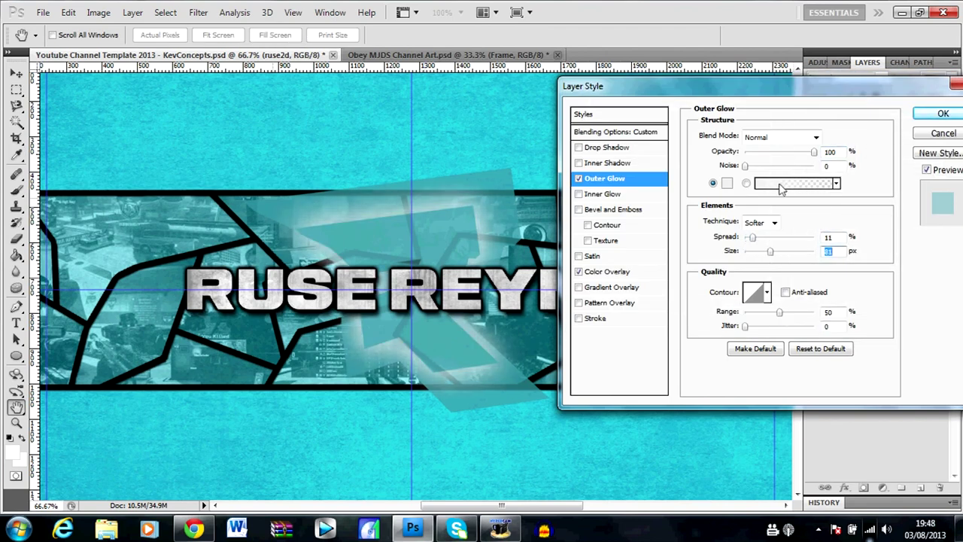
key("Return")
Copy the Bible quote line from the channel's About page in the browser.
key("alt+Tab")
left_click(340, 187)
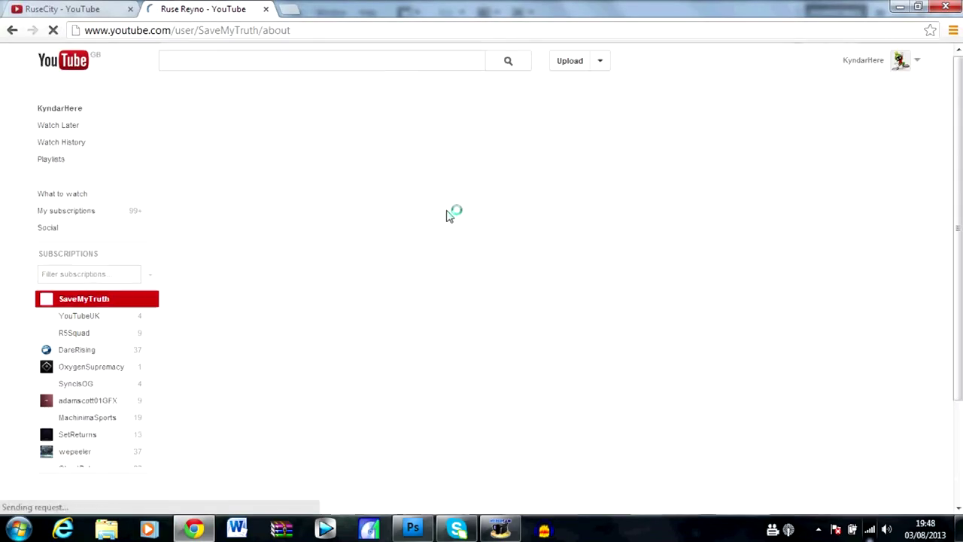
left_click_drag(180, 323, 418, 323)
right_click(230, 322)
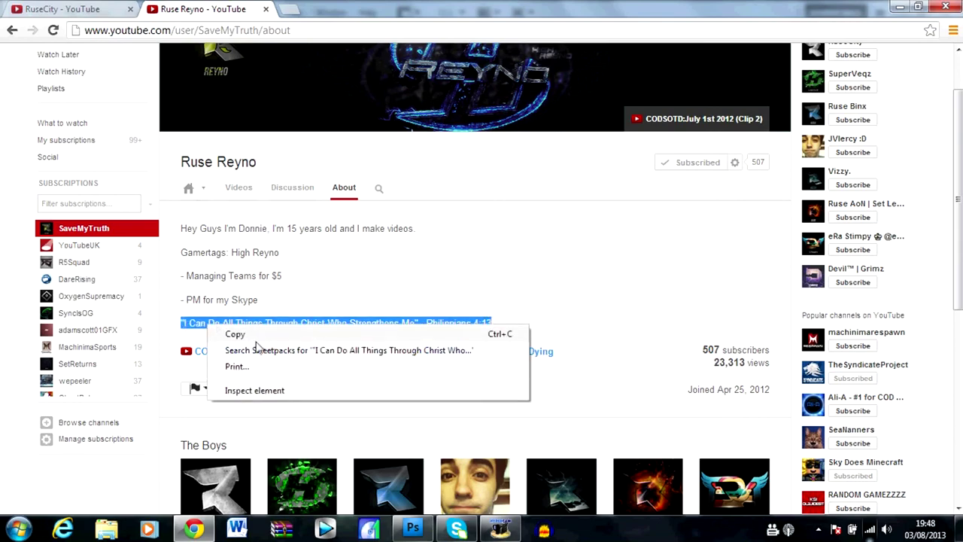
left_click(235, 333)
Back in the banner, draw a text box below the band.
key("alt+Tab")
left_click(68, 13)
left_click(16, 324)
left_click_drag(128, 348, 662, 427)
Paste the Philippians 4:13 quote into the text box in white.
right_click(192, 358)
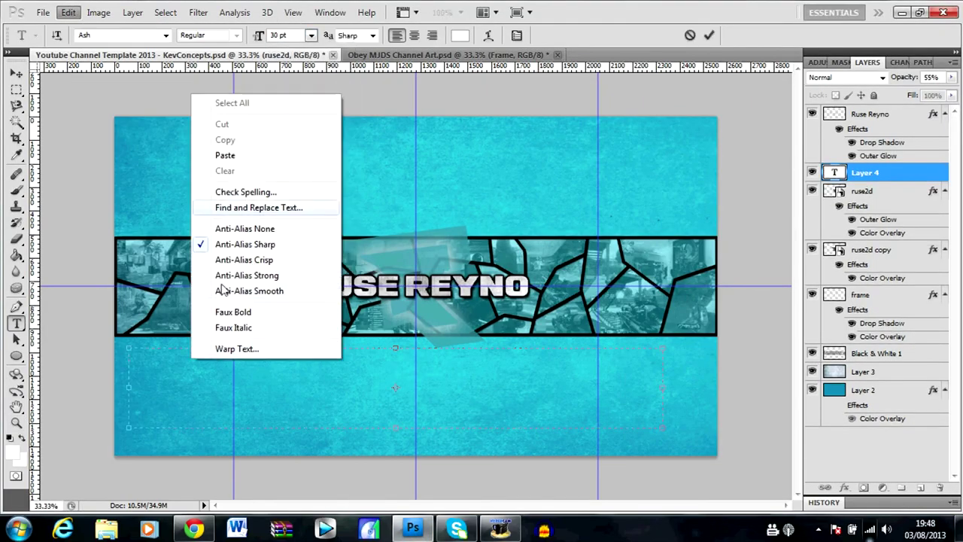
left_click(225, 155)
left_click(460, 35)
left_click(909, 105)
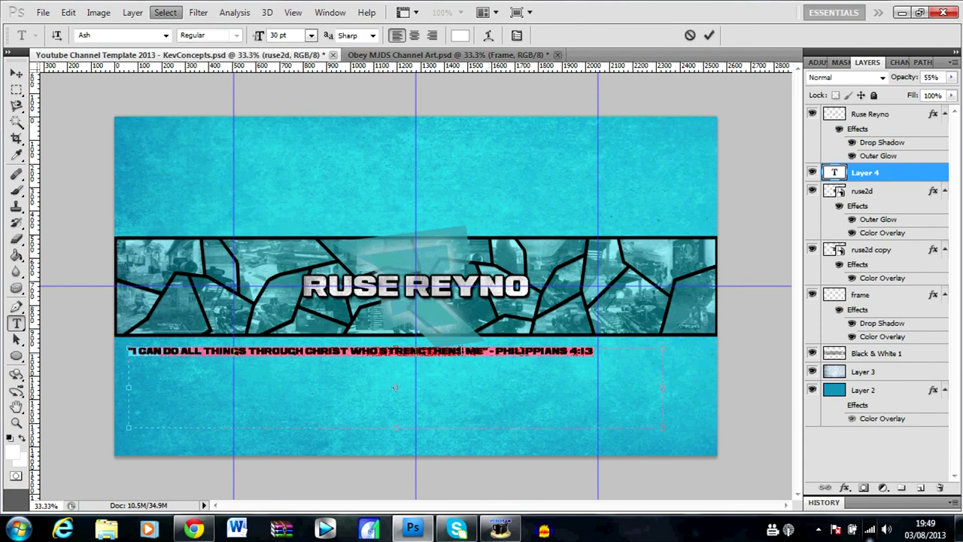
Set the quote in Bookman Old Style.
left_click(166, 36)
scroll(174, 113, "up", 2)
scroll(174, 113, "down", 10)
scroll(174, 113, "up", 5)
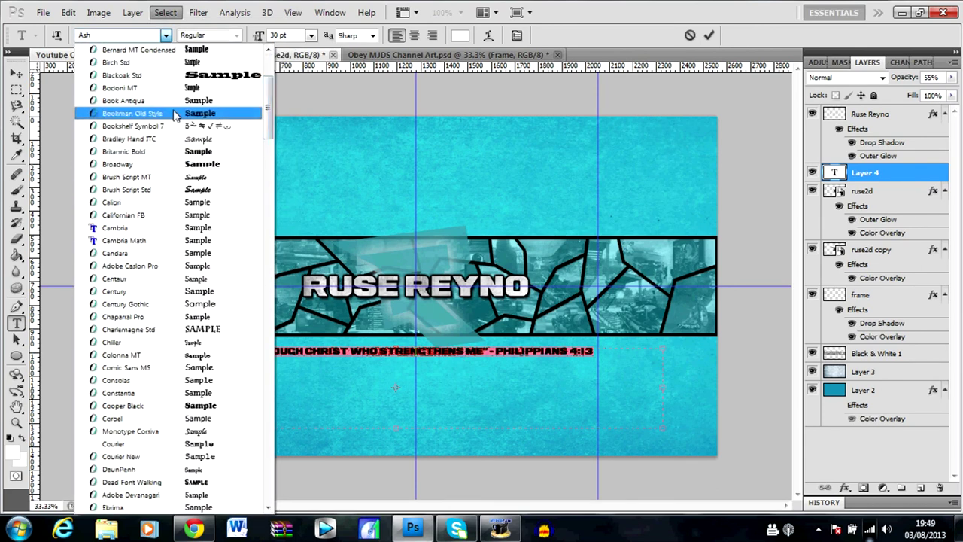
left_click(174, 113)
Commit the quote, move it up under the title, and add a drop shadow.
left_click(16, 73)
left_click_drag(404, 350, 404, 313)
left_click(845, 487)
left_click(772, 335)
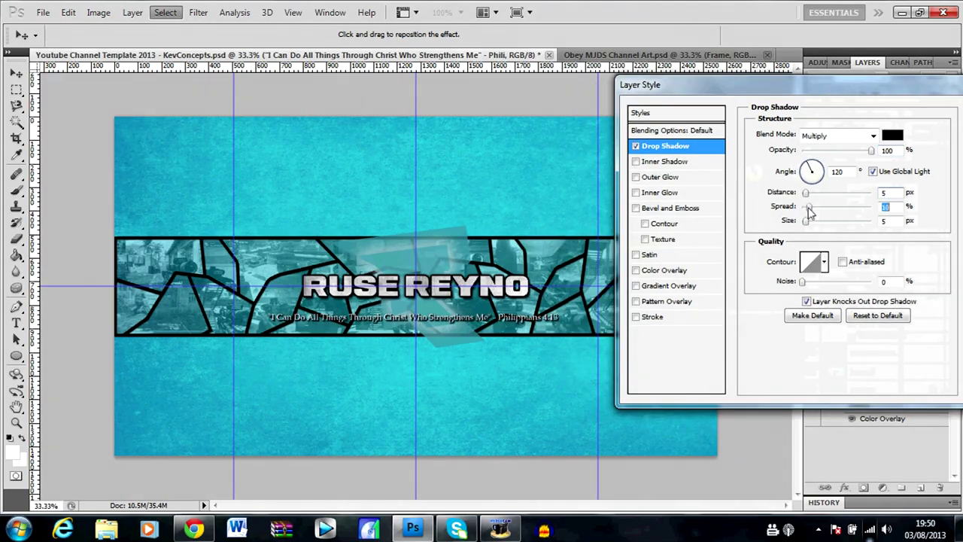